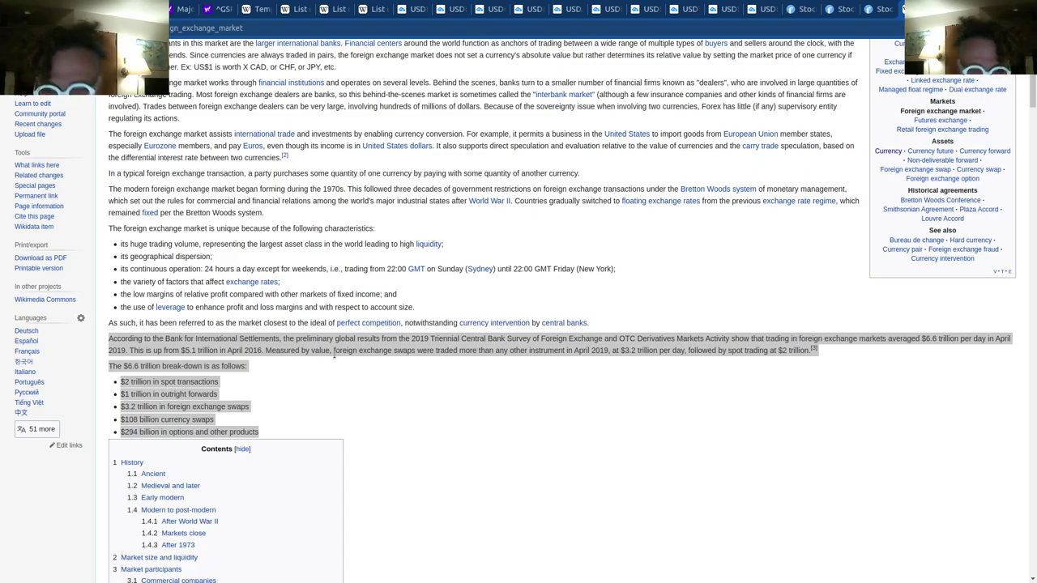
Step: Scroll through the Most Traded Currency sheet's 35-currency table and its bar charts
scroll(323, 366, "down", 1)
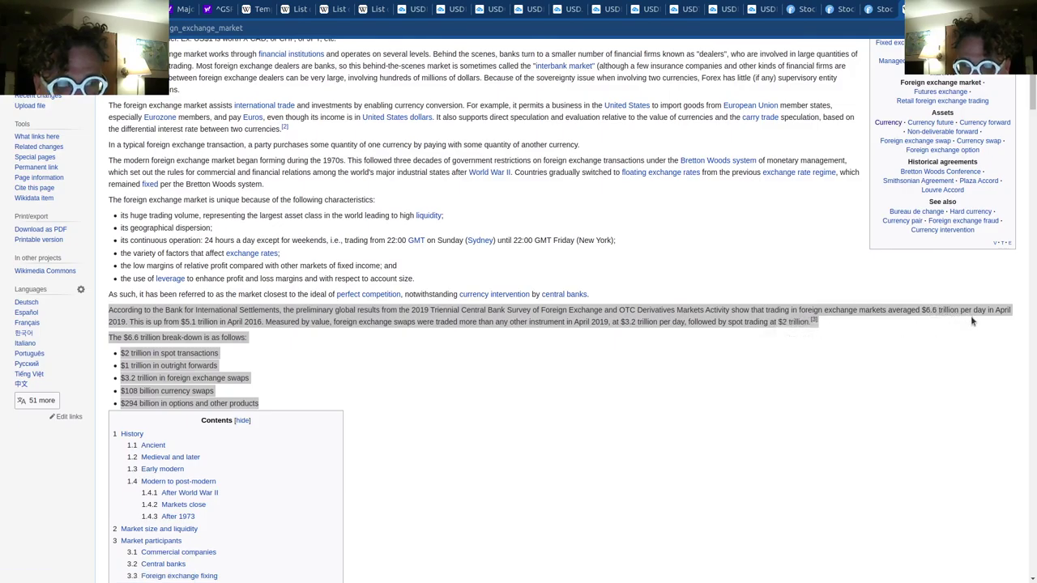
left_click(963, 322)
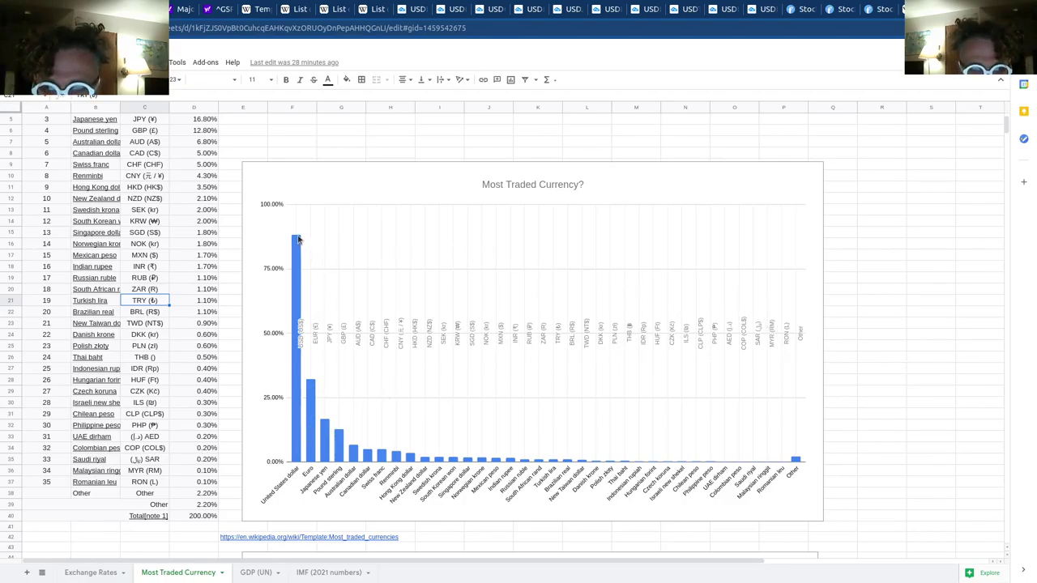
scroll(230, 220, "up", 2)
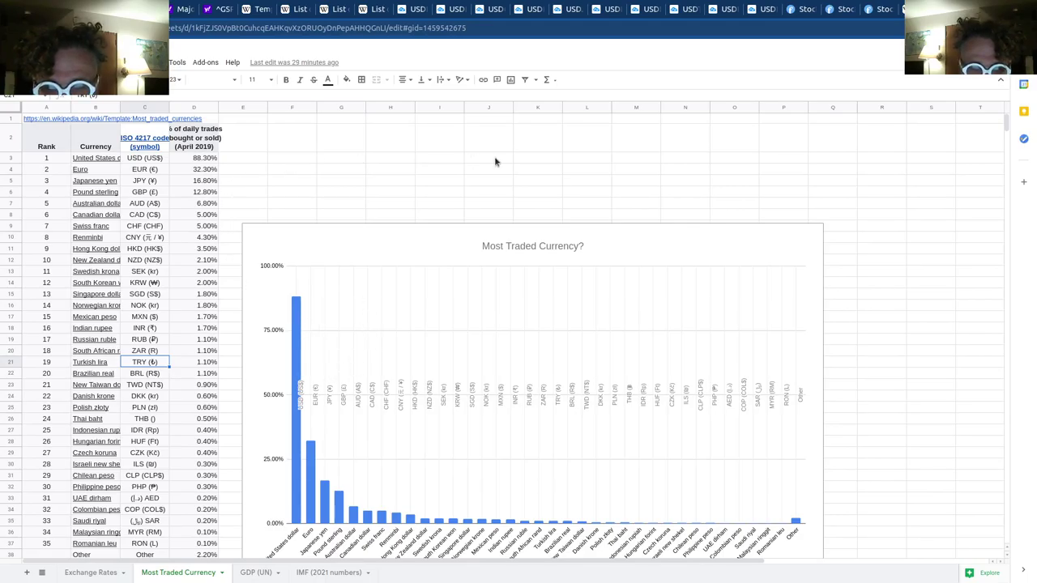
scroll(316, 527, "down", 2)
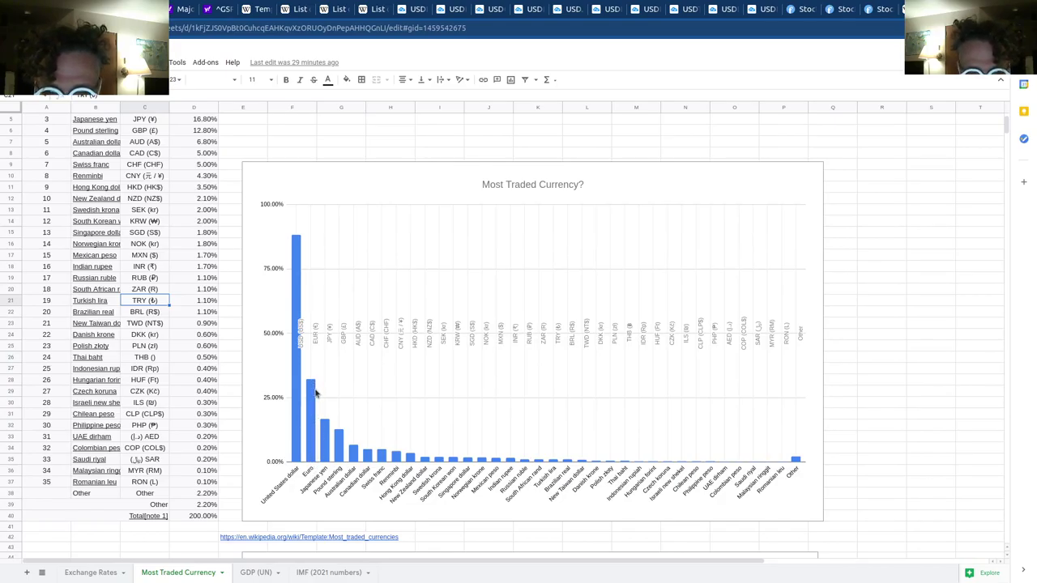
scroll(243, 320, "up", 2)
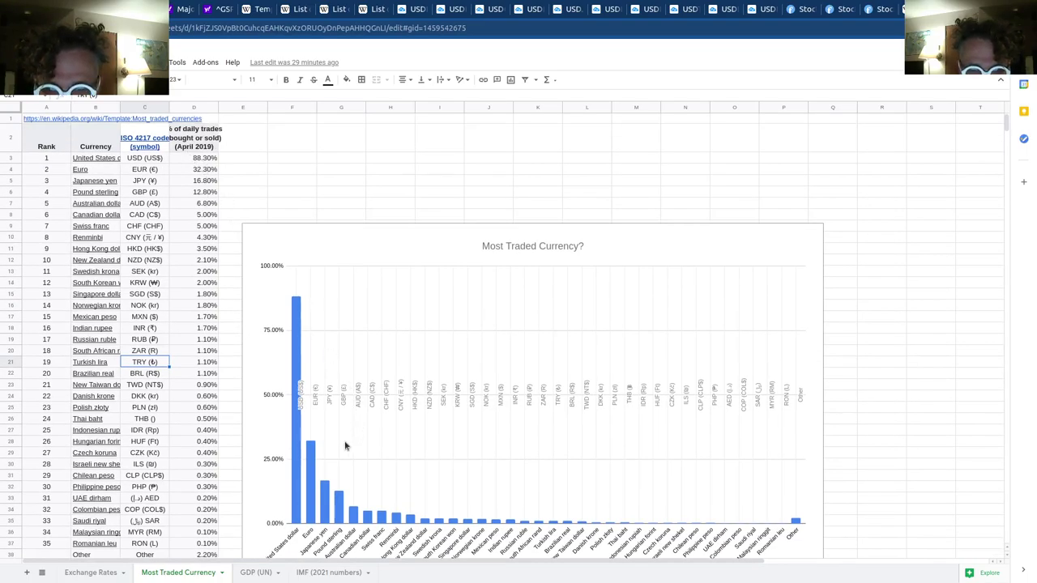
scroll(346, 447, "down", 2)
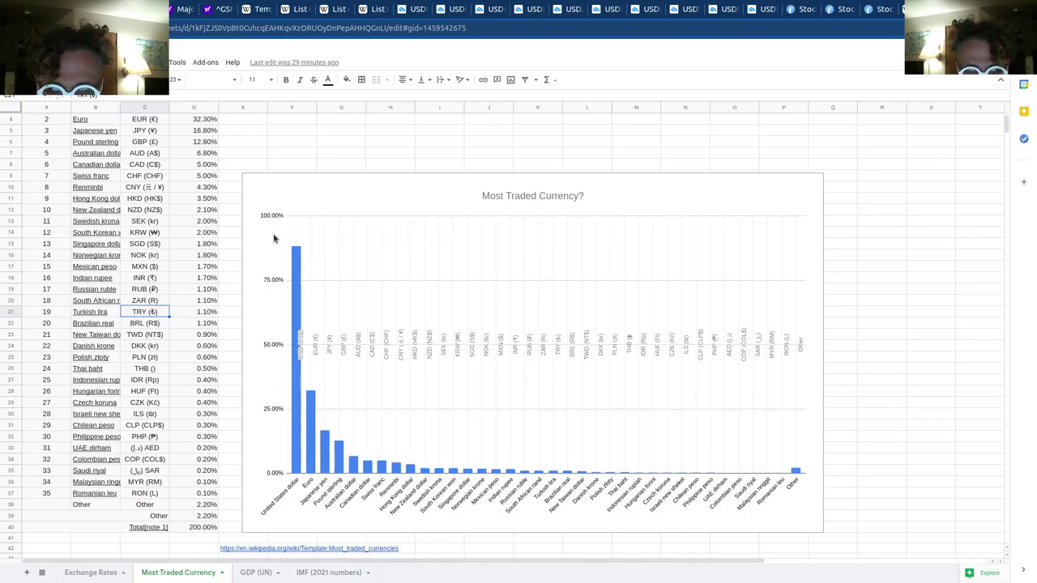
scroll(234, 170, "up", 2)
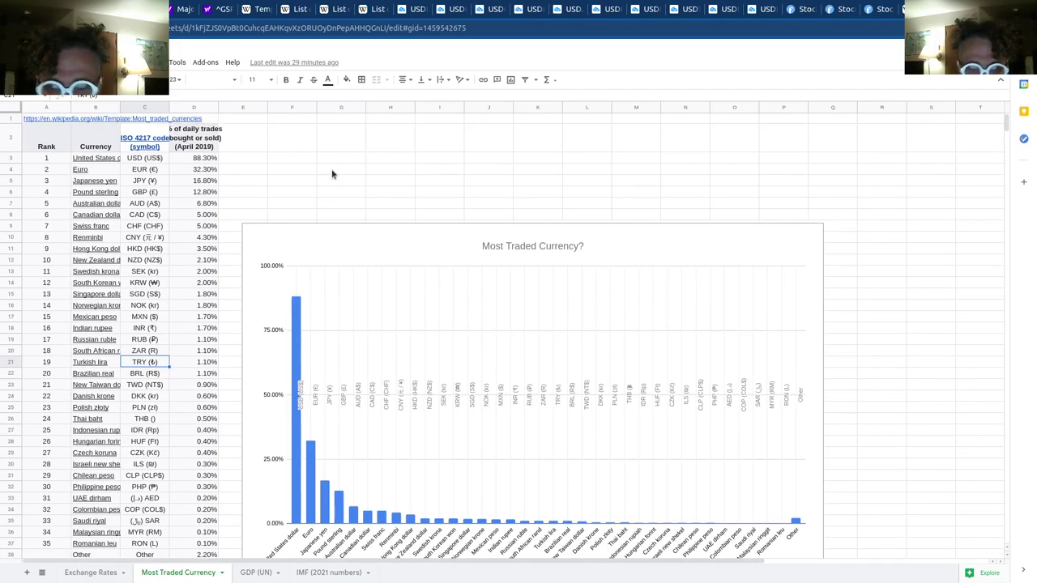
scroll(322, 458, "down", 2)
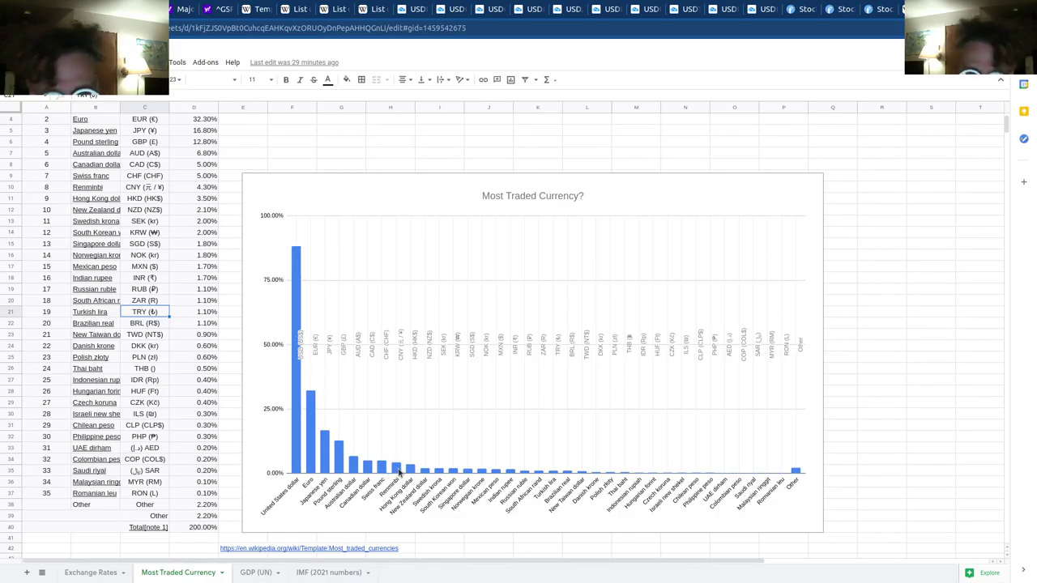
scroll(398, 473, "down", 1)
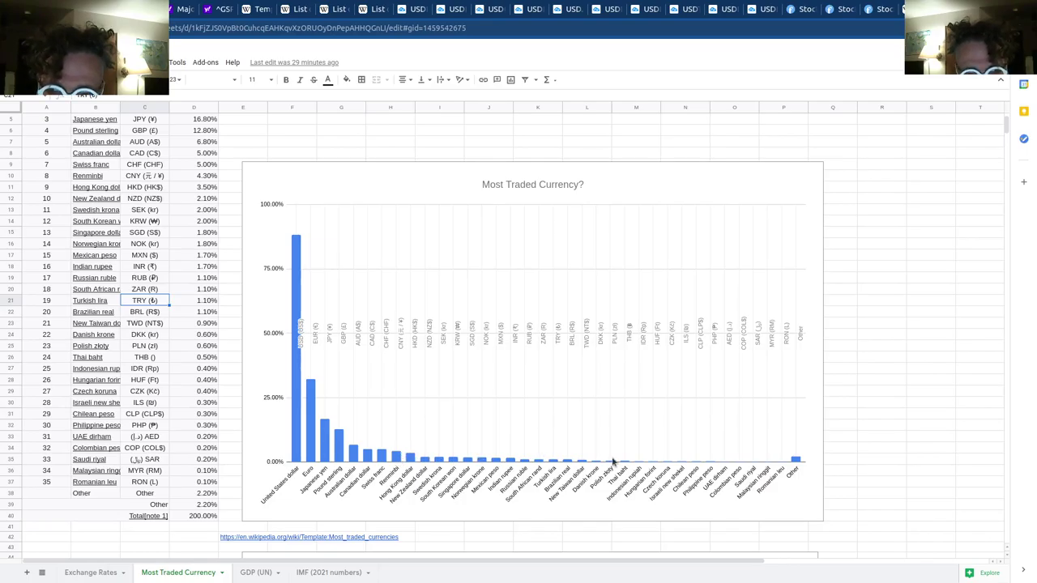
scroll(879, 460, "down", 3)
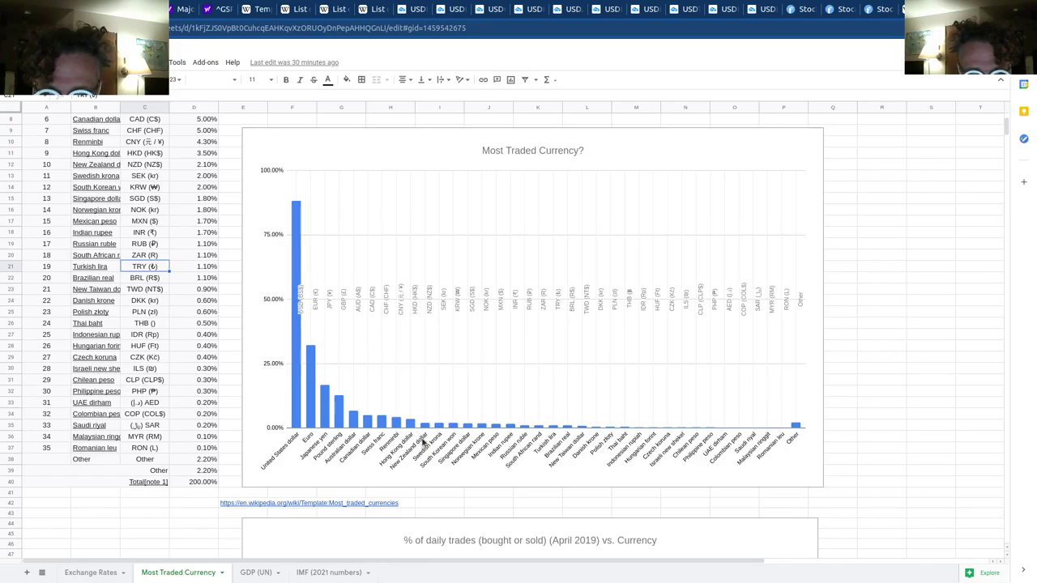
scroll(422, 443, "down", 1)
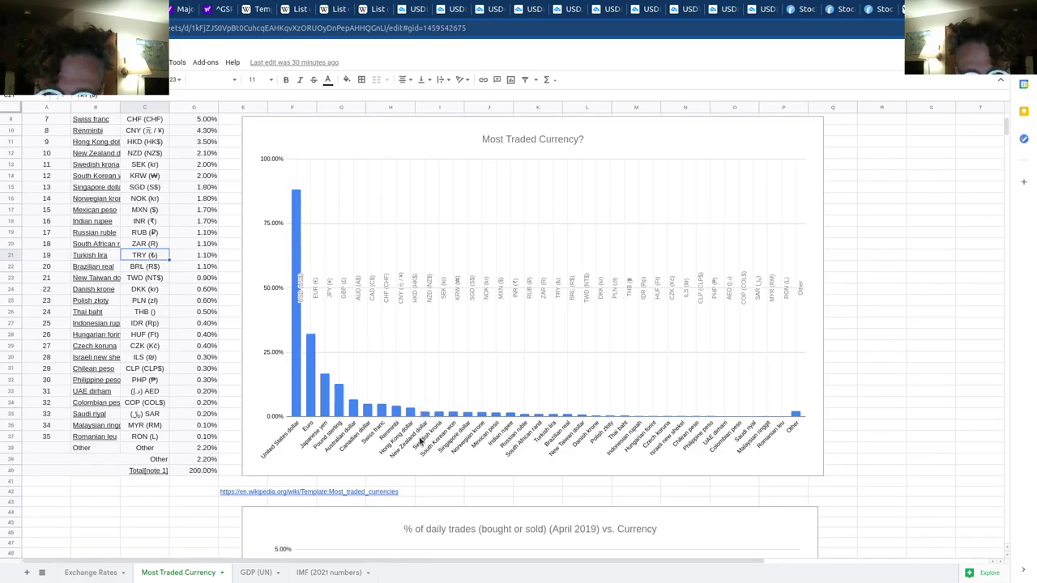
scroll(422, 444, "down", 5)
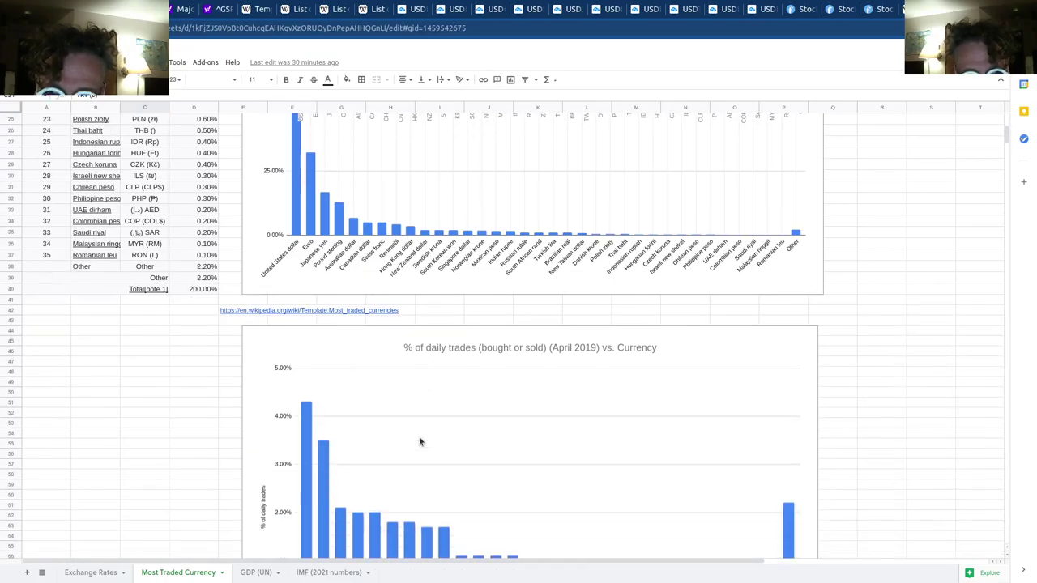
scroll(420, 442, "down", 4)
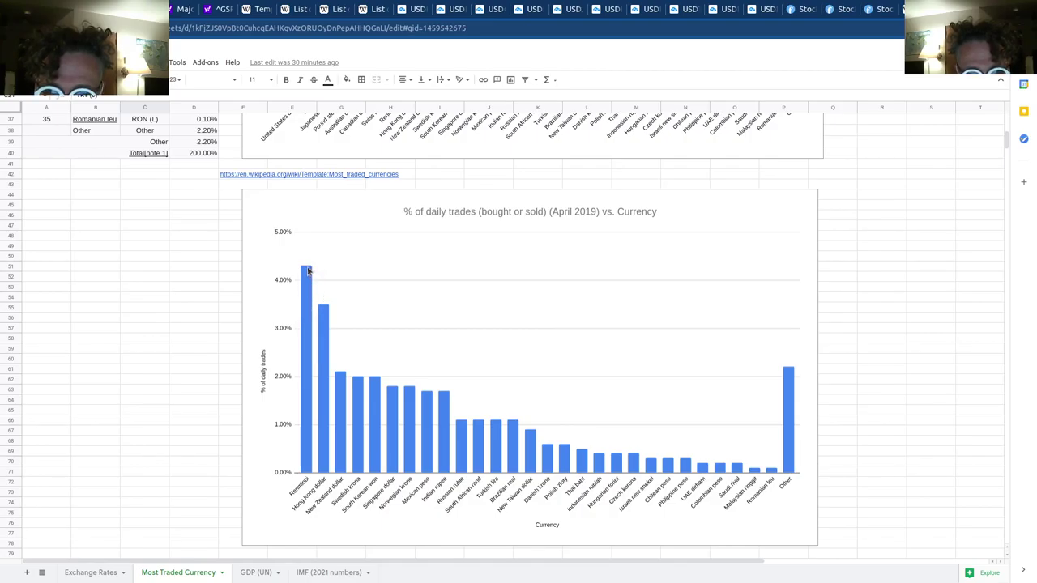
scroll(313, 307, "up", 2)
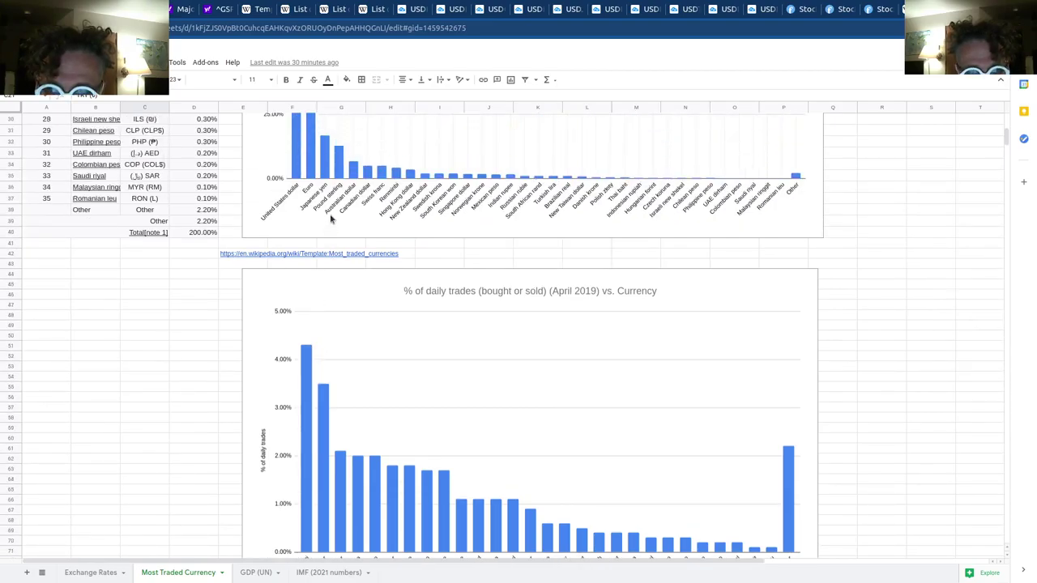
scroll(314, 230, "up", 3)
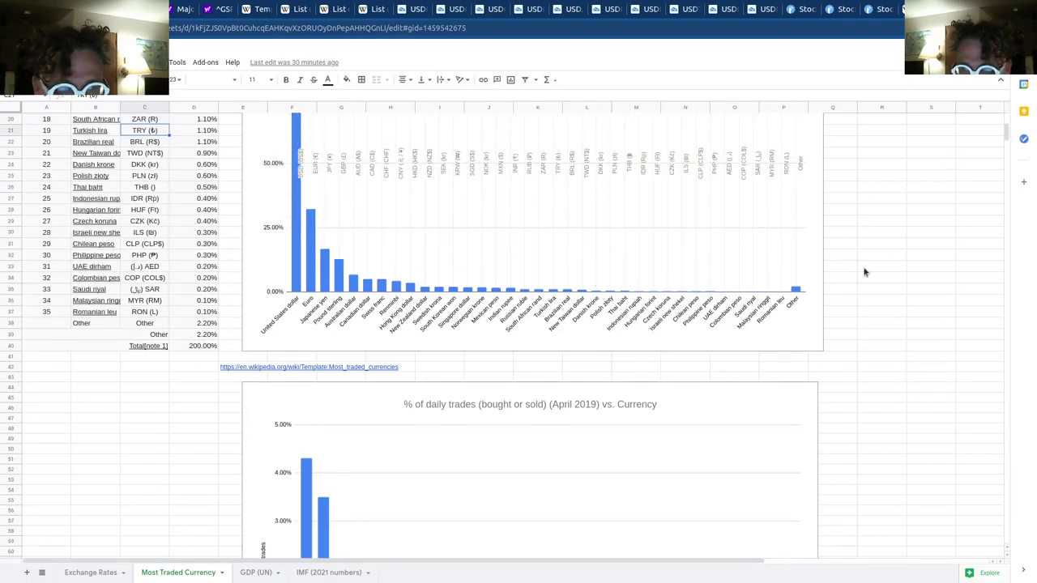
left_click_drag(1006, 131, 1007, 143)
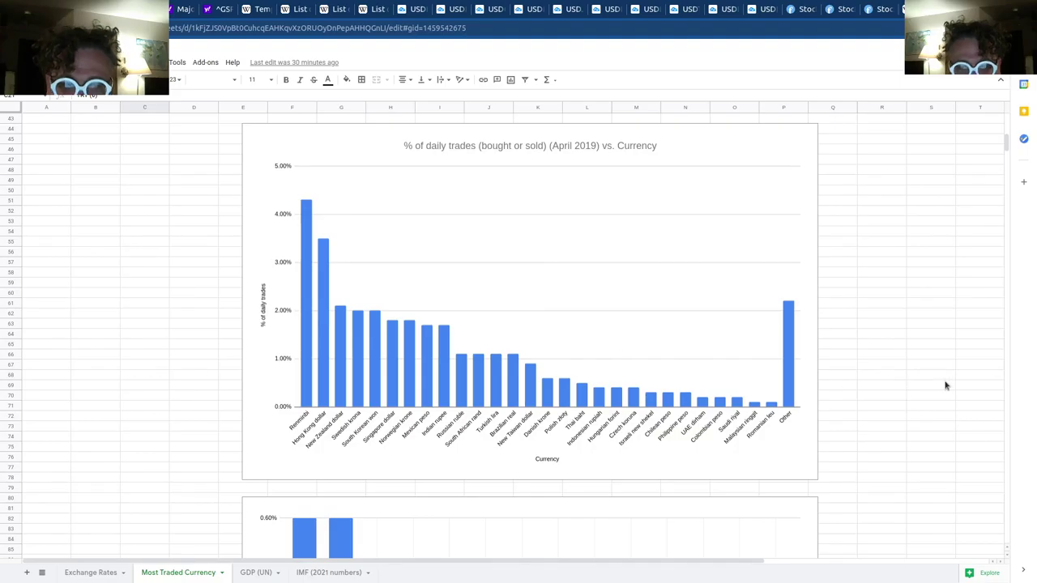
scroll(909, 413, "up", 5)
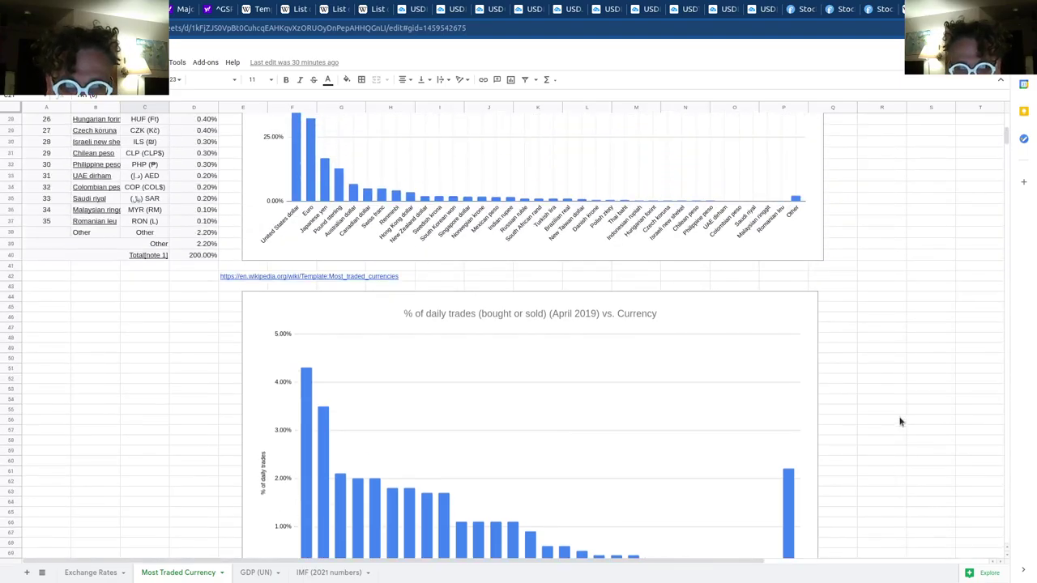
scroll(900, 421, "up", 3)
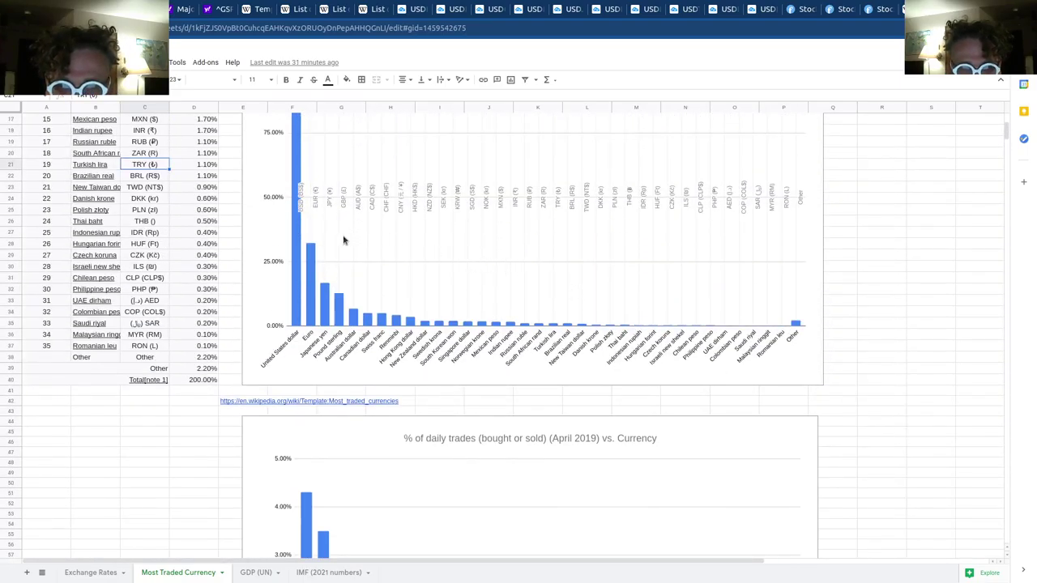
scroll(288, 265, "up", 1)
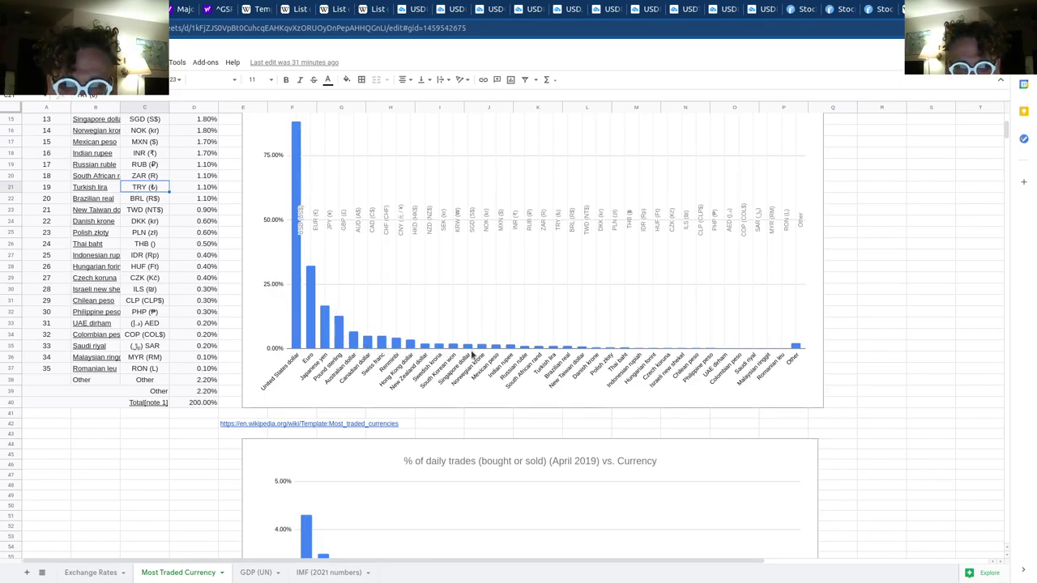
type("0000000000000")
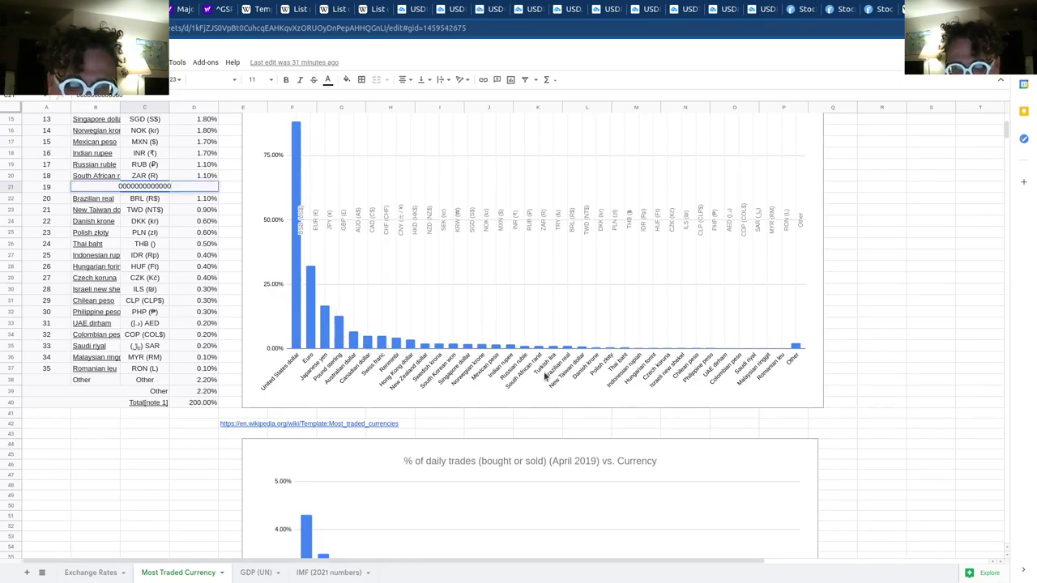
type("00")
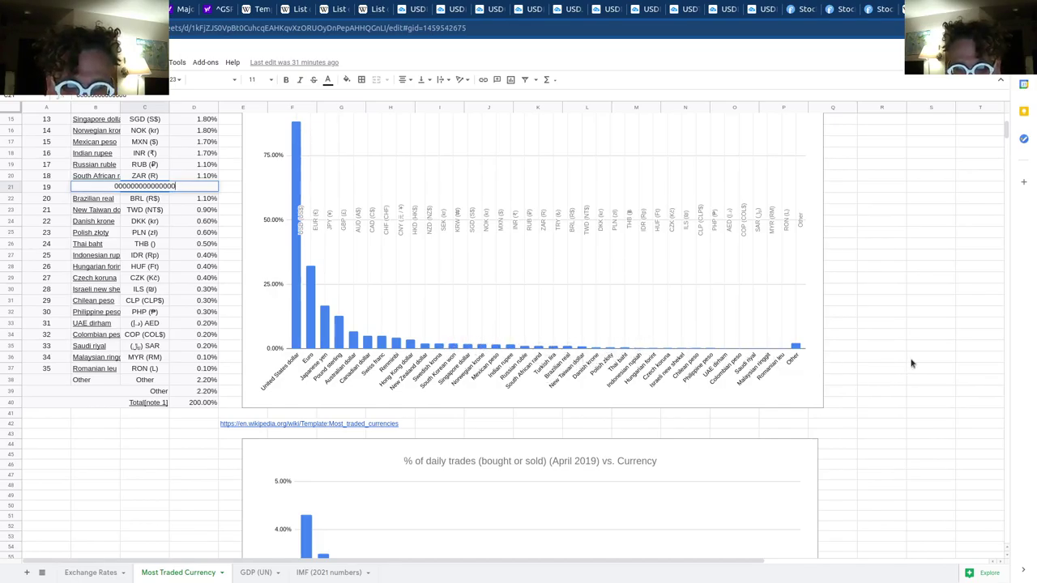
type("0000000000000000000000000000000000000")
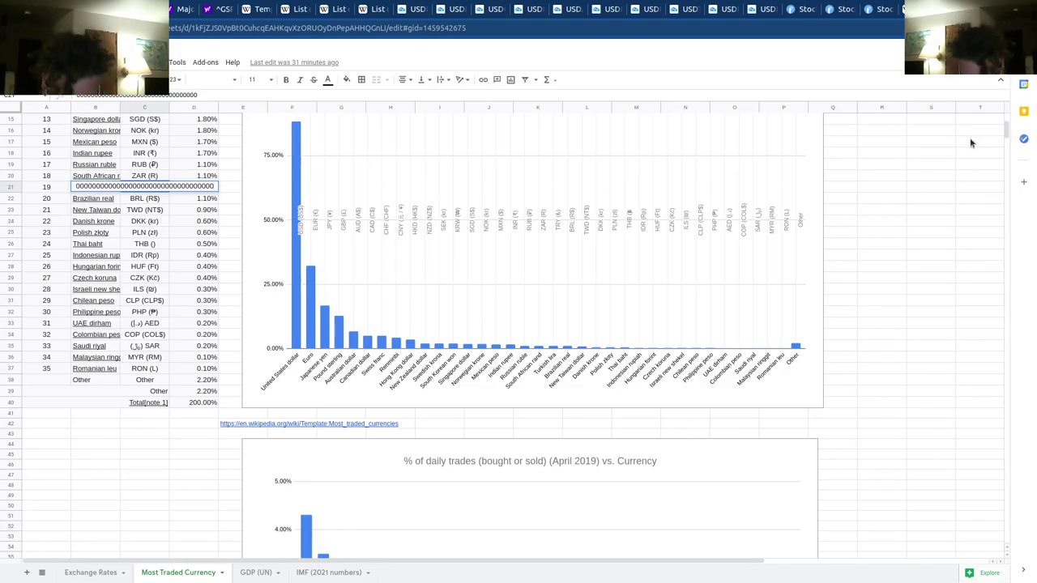
key("Escape")
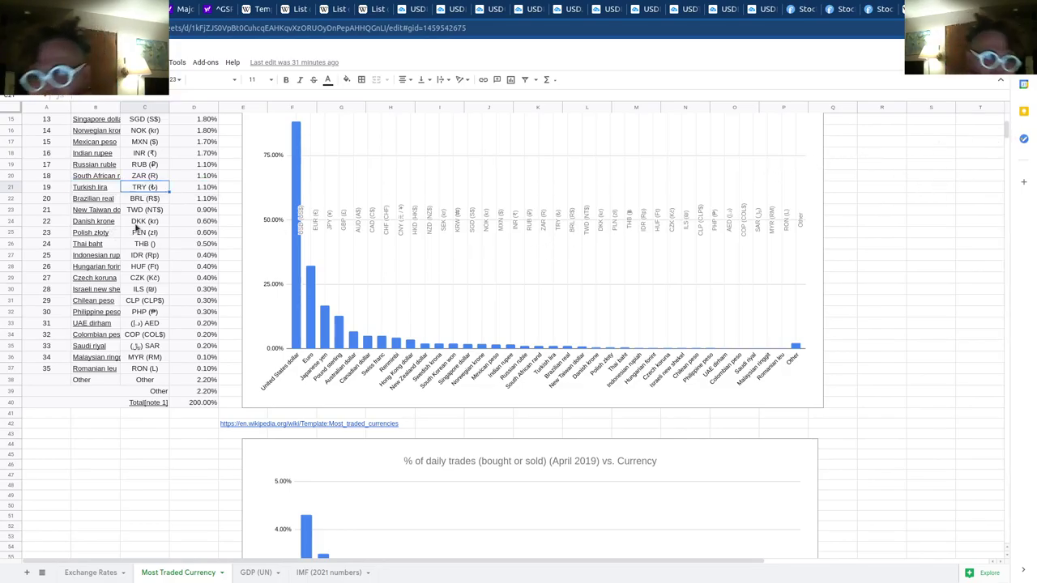
scroll(139, 228, "up", 5)
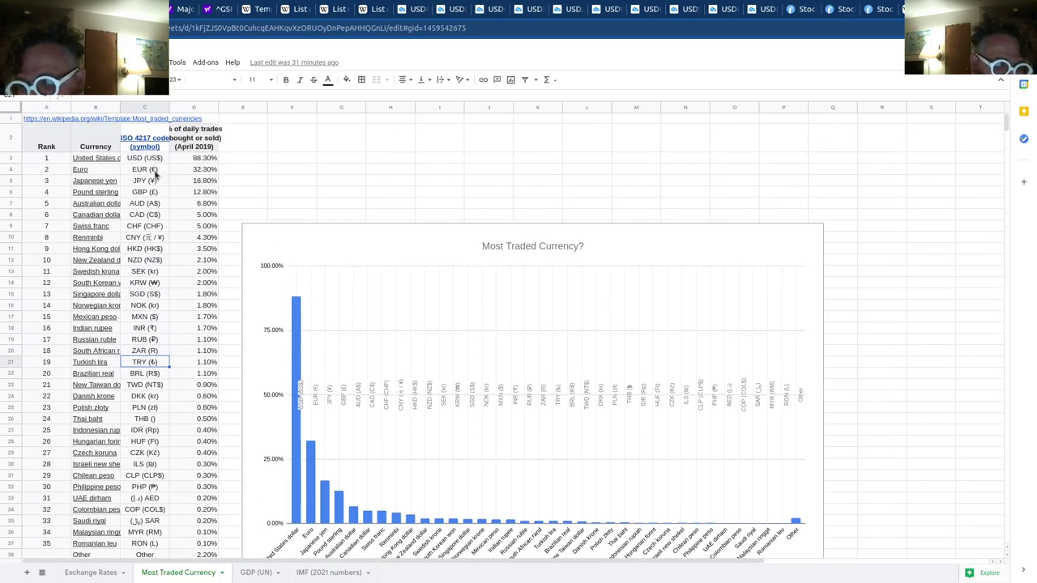
scroll(158, 350, "down", 3)
scroll(158, 350, "down", 2)
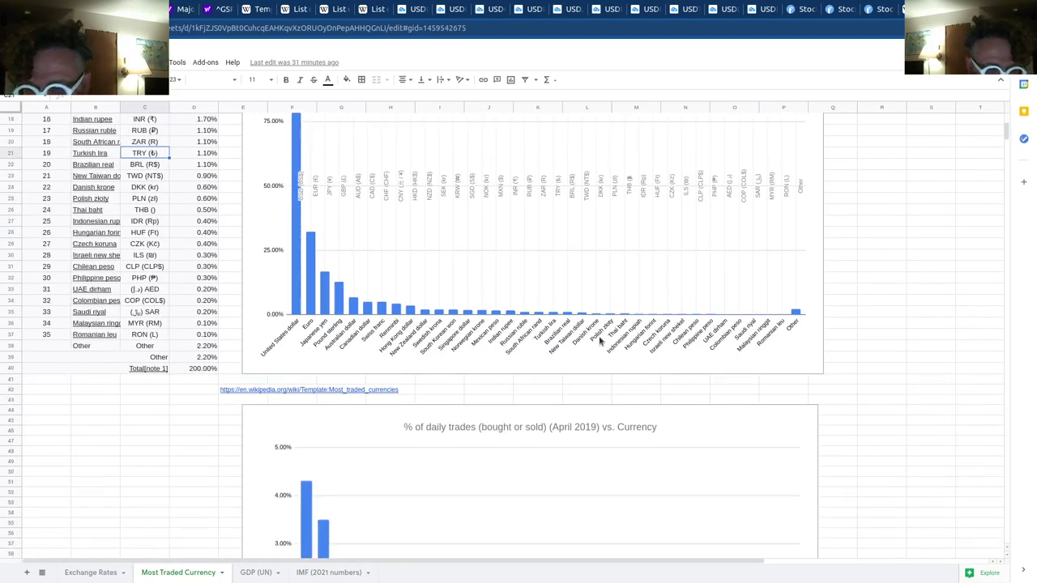
left_click_drag(1007, 131, 1005, 160)
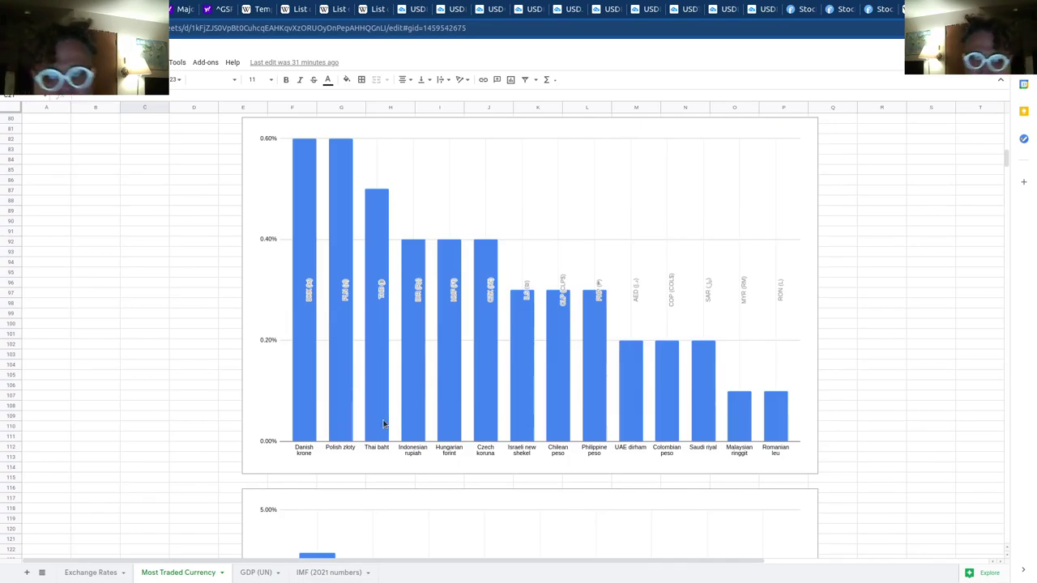
Step: Scroll past the small-currency chart to the Renminbi–Indian rupee bar chart (about 4.3% to 1.7%)
scroll(395, 405, "up", 15)
scroll(519, 365, "down", 2)
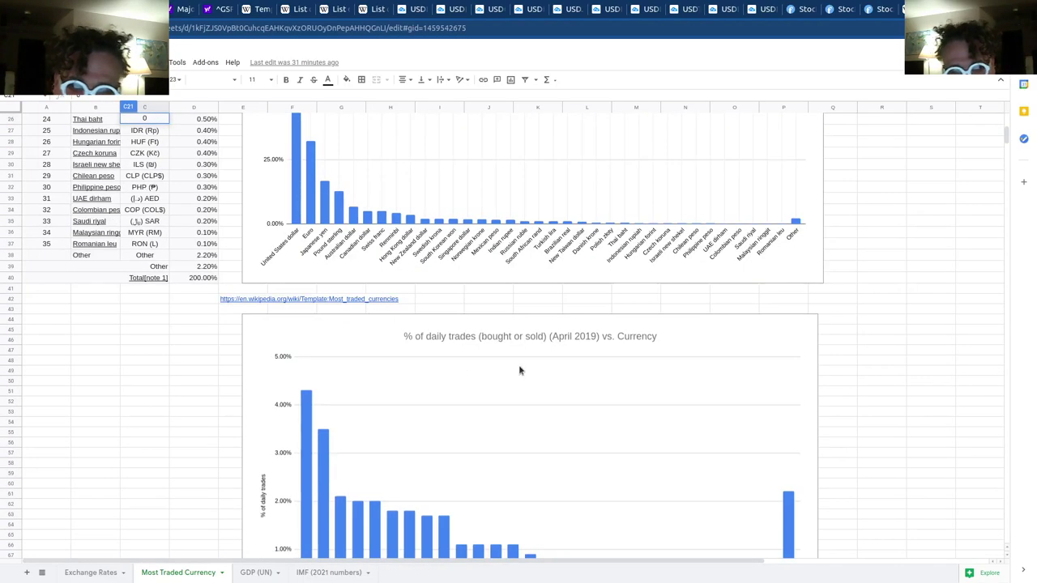
left_click_drag(1006, 136, 1005, 163)
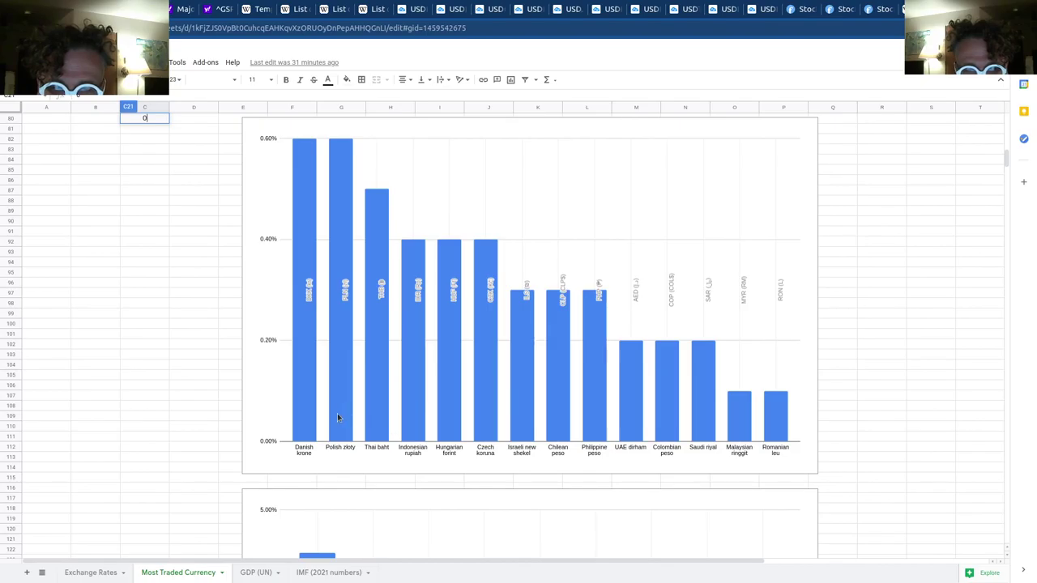
scroll(345, 296, "up", 1)
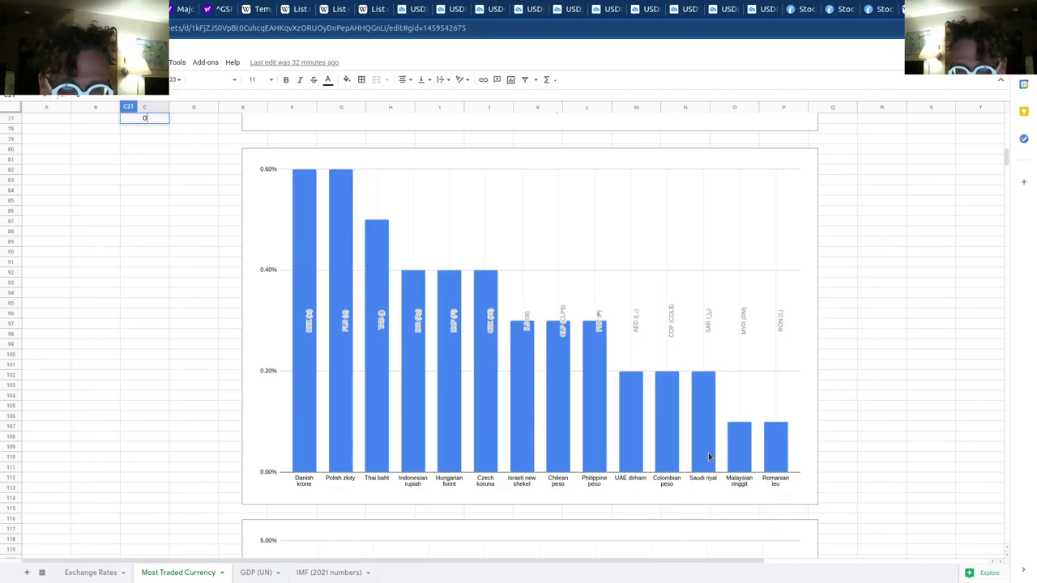
scroll(679, 450, "down", 8)
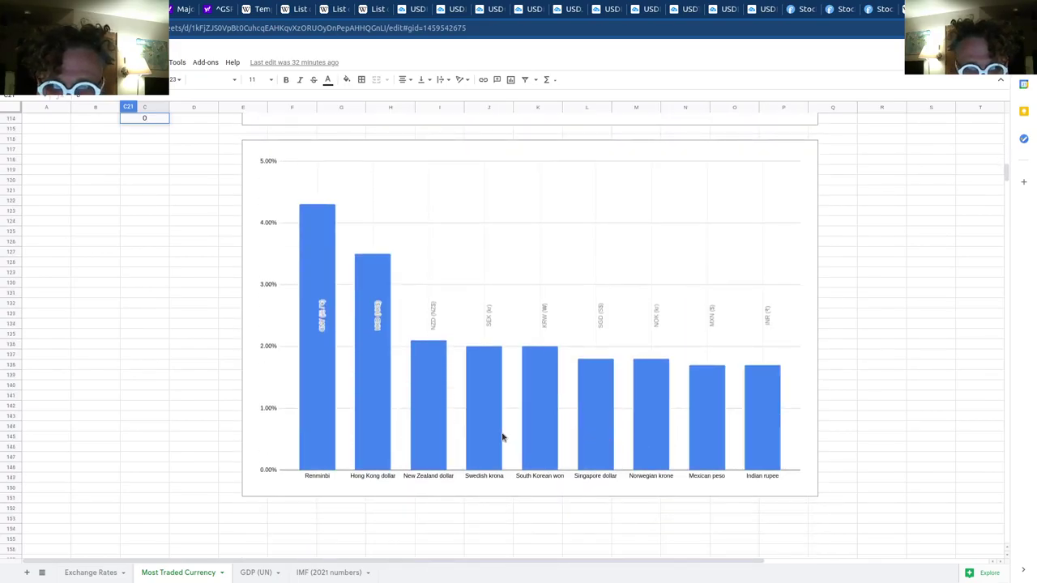
scroll(647, 442, "down", 1)
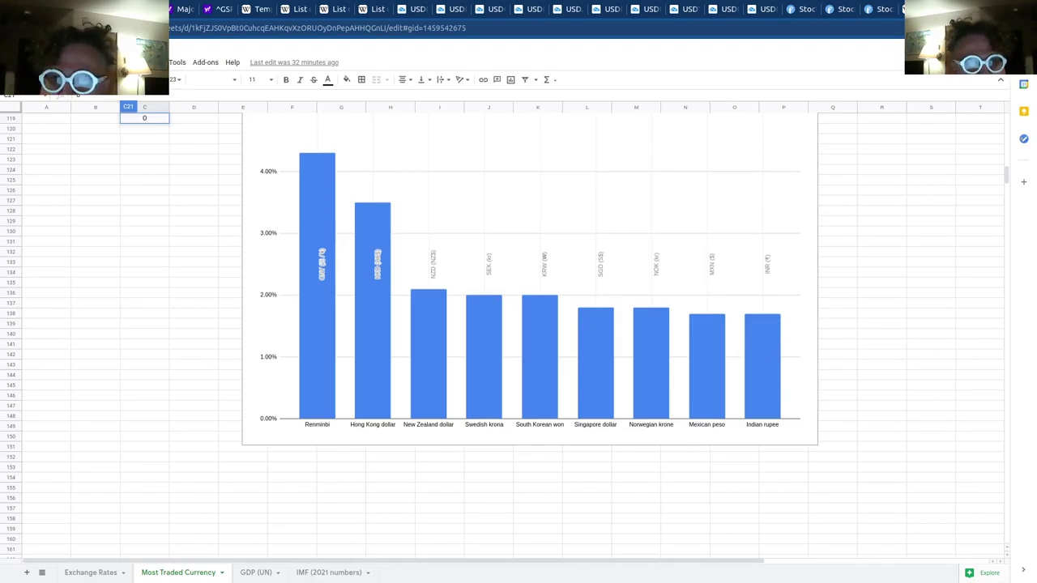
Step: Browse the Forbes business charts spreadsheet, then return to the largest-stock-markets WORLD/EARTH sheet
key("ctrl+Tab")
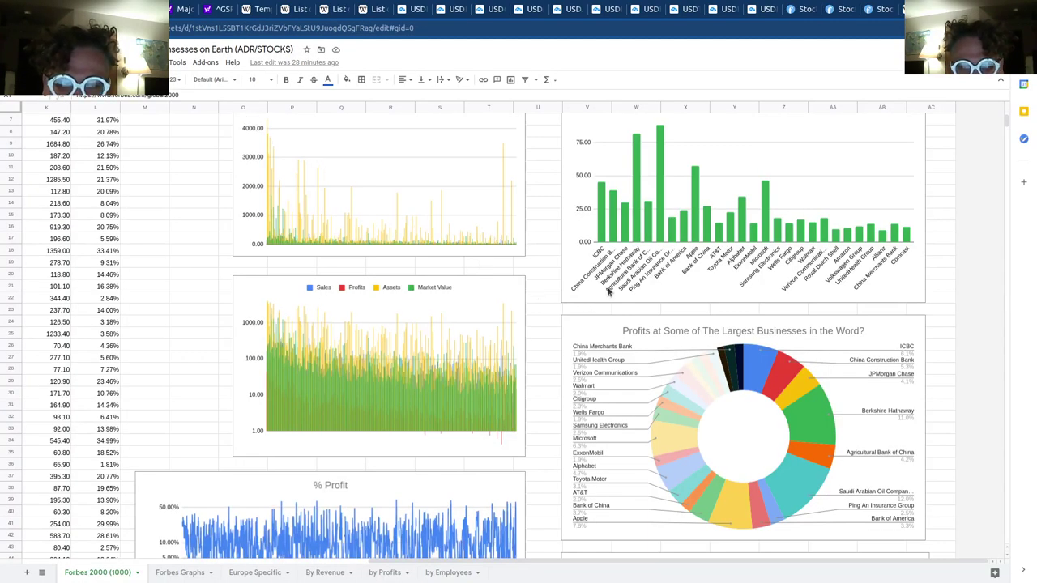
scroll(539, 317, "up", 1)
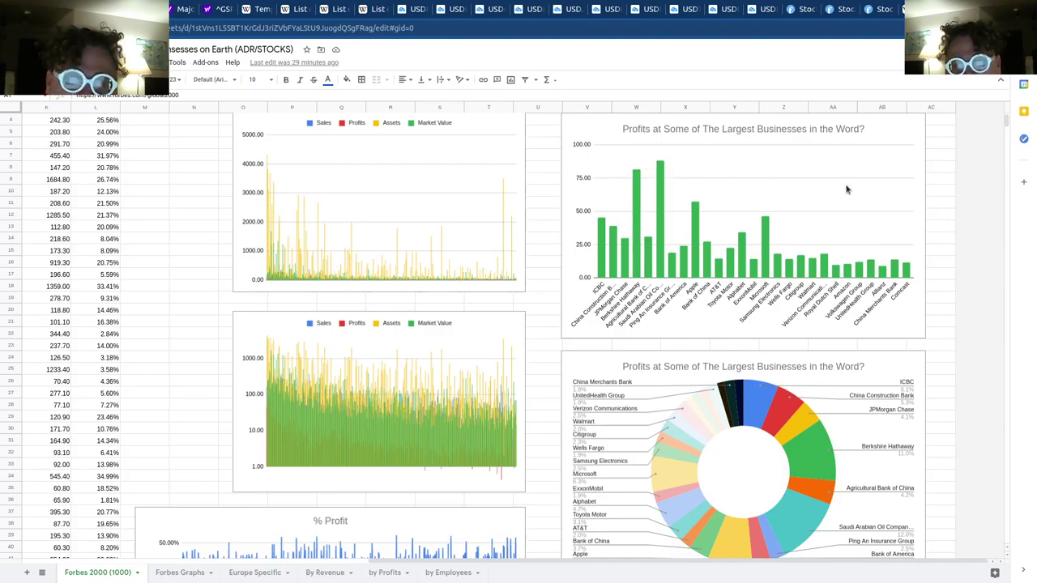
scroll(648, 446, "down", 5)
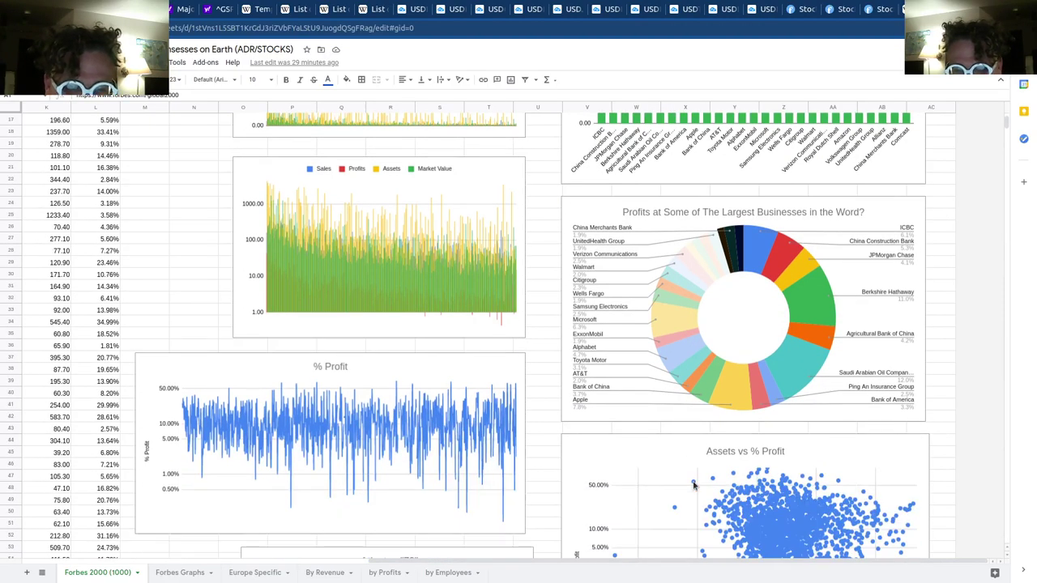
scroll(693, 485, "down", 1)
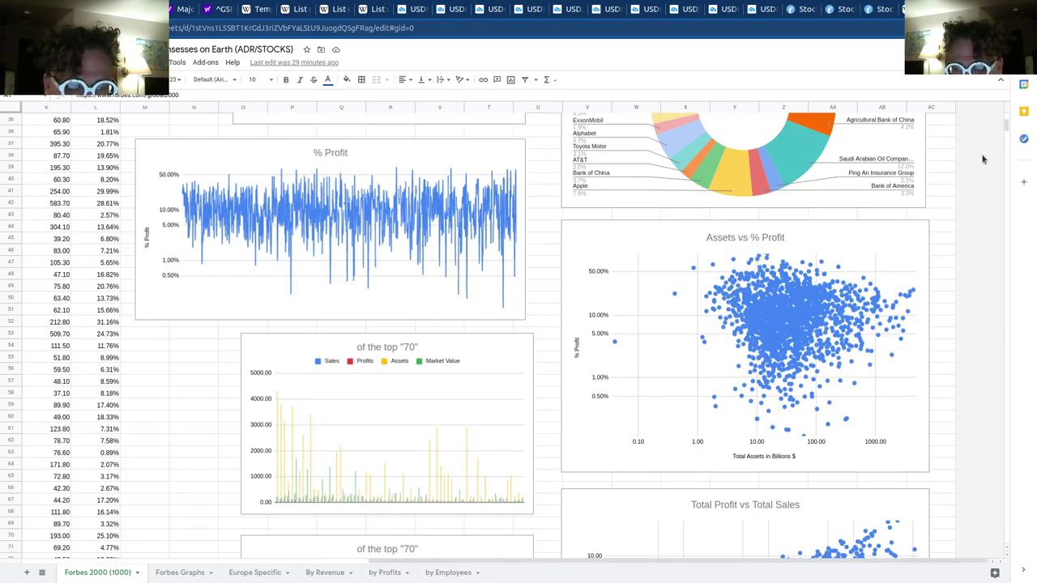
mouse_move(1004, 127)
left_mouse_down()
mouse_move(1006, 145)
mouse_move(1005, 131)
left_mouse_up()
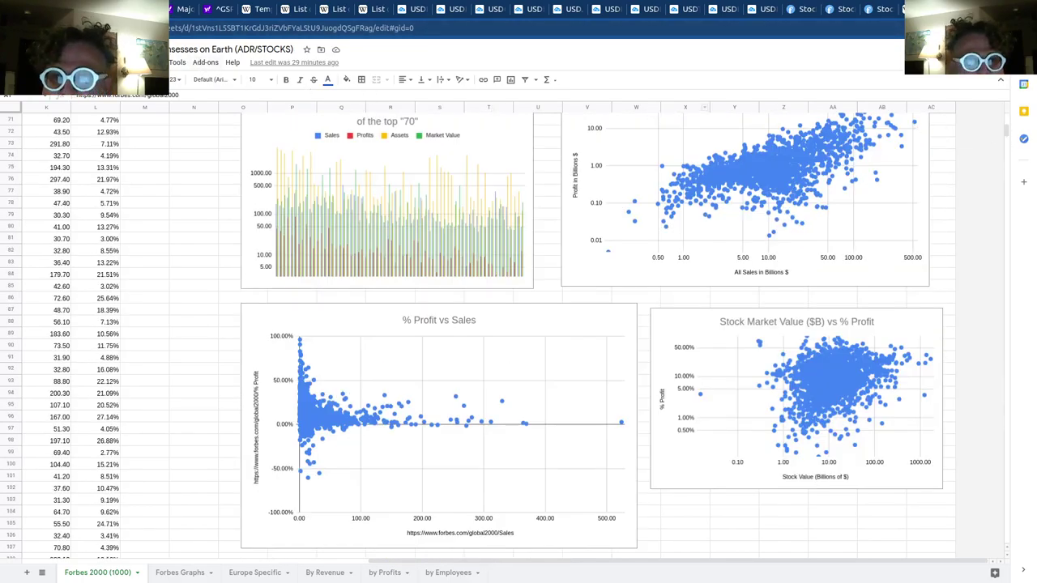
key("alt+Left")
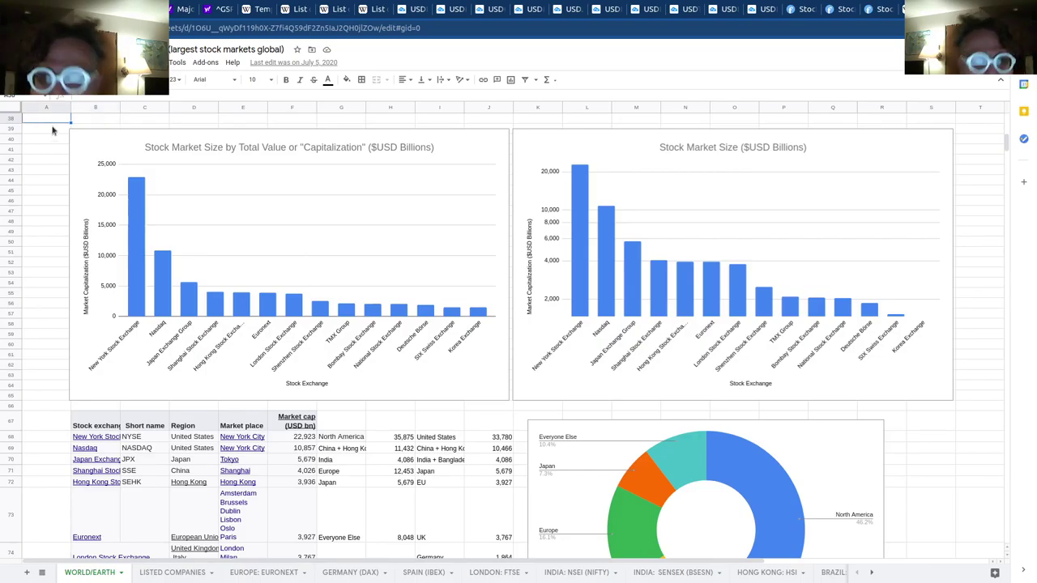
left_click(53, 129)
left_click(74, 120)
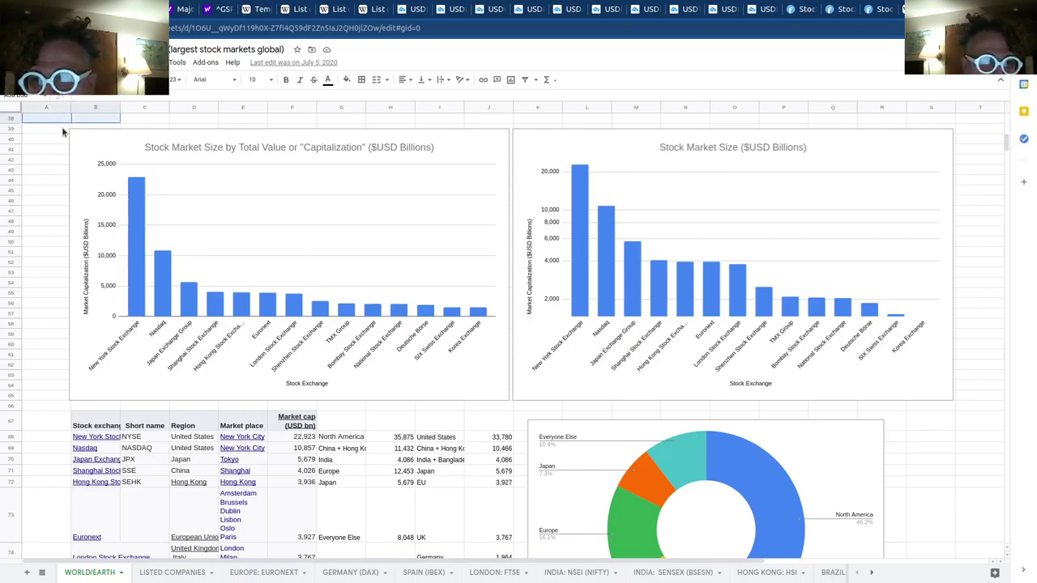
left_click_drag(63, 132, 64, 132)
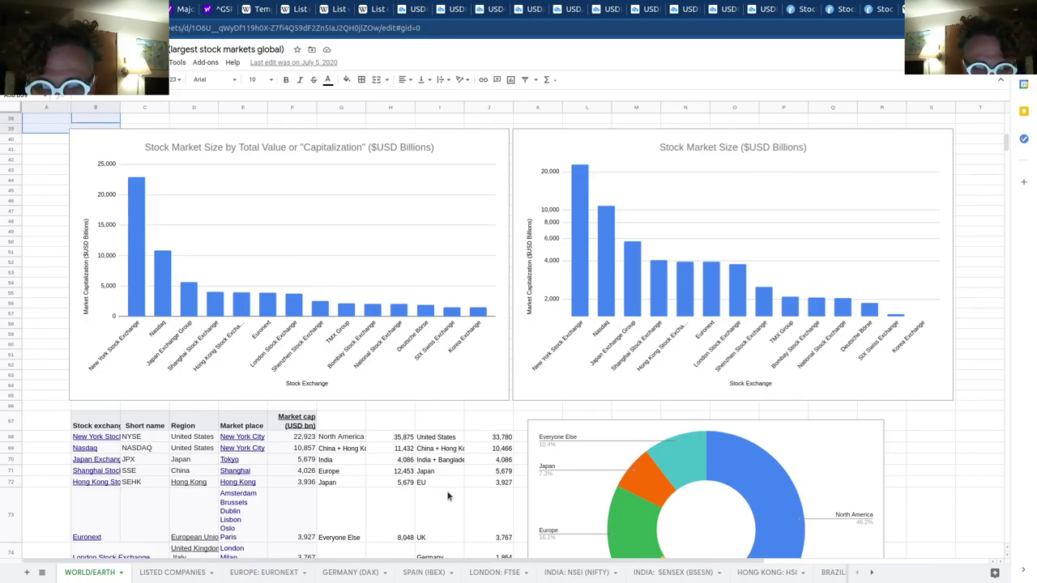
scroll(448, 496, "down", 5)
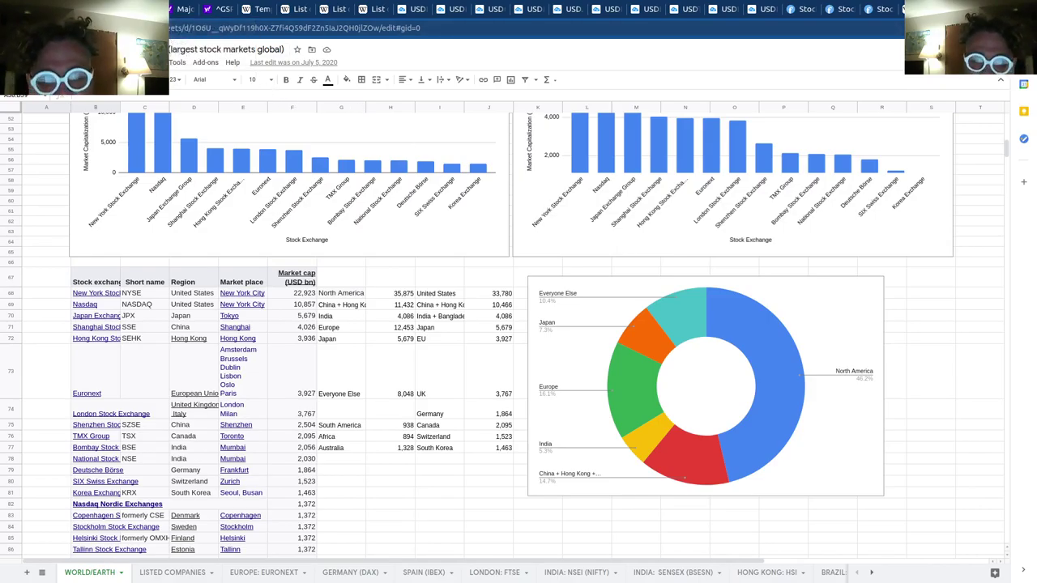
scroll(600, 251, "up", 3)
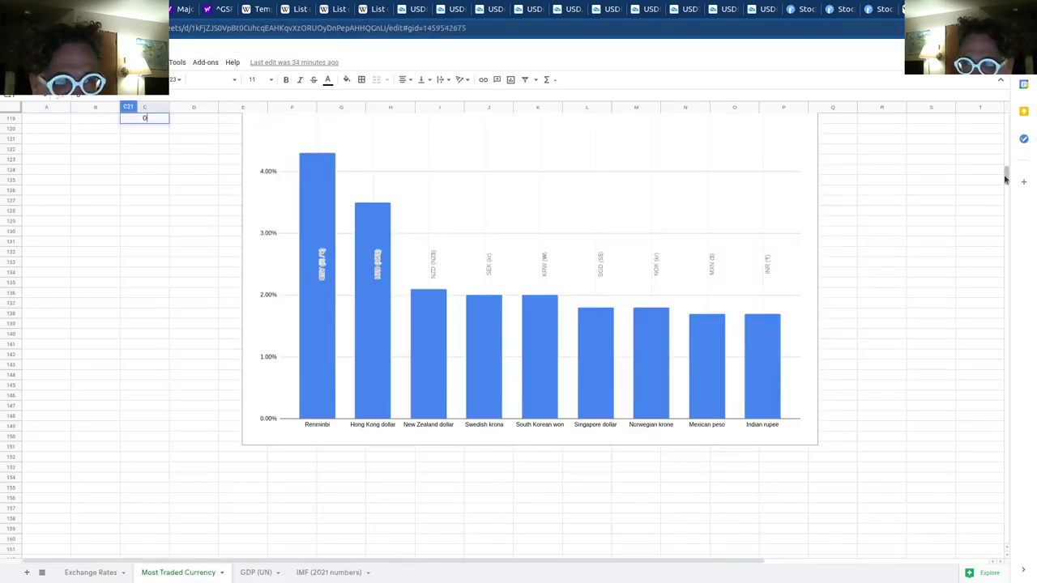
Step: Scroll through the currency chart and the largest-stock-markets sheet's market-cap charts
left_click_drag(1005, 174, 1005, 131)
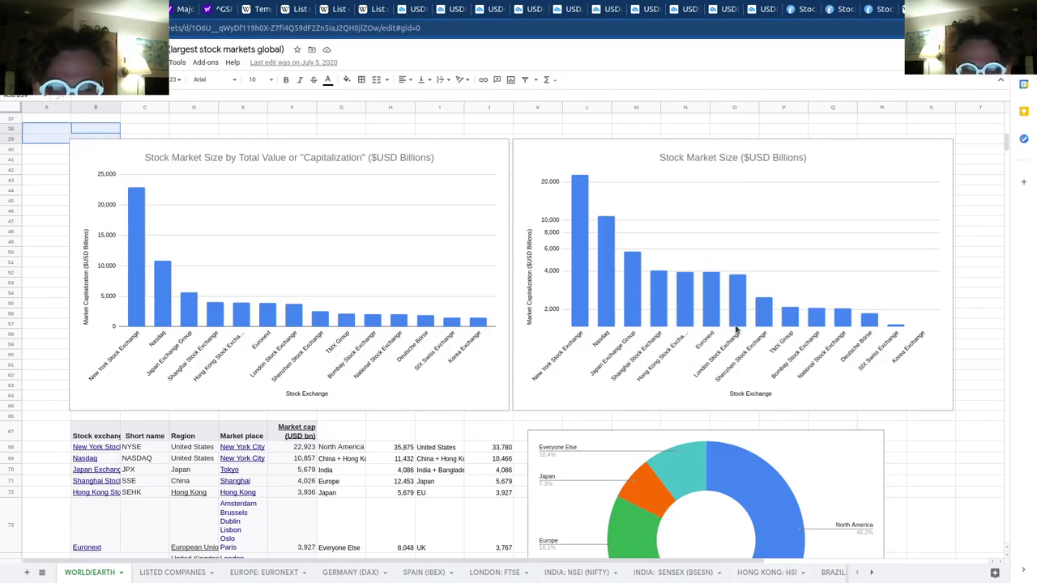
scroll(756, 352, "down", 3)
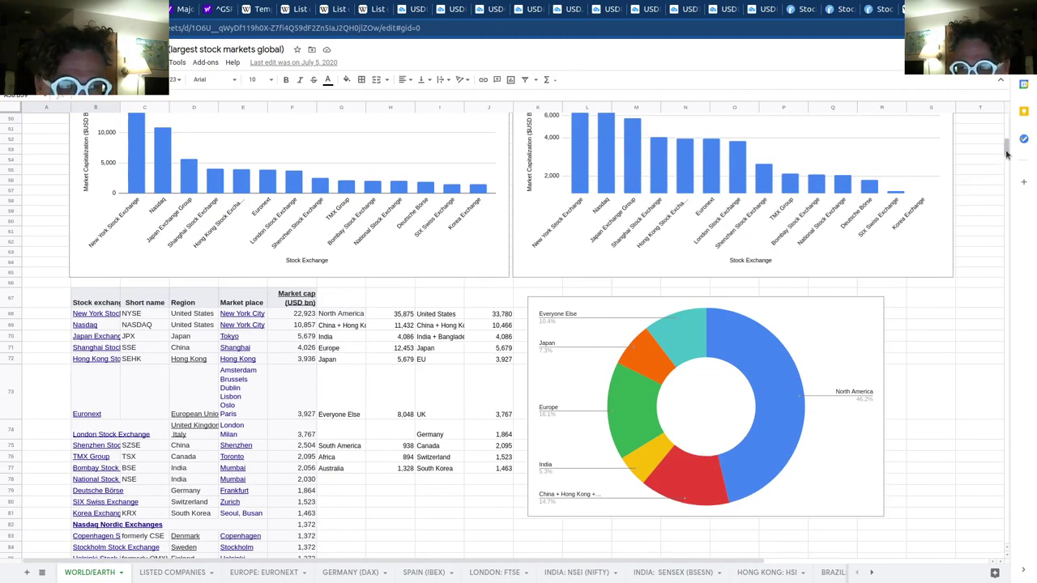
scroll(1007, 156, "down", 10)
scroll(1004, 154, "up", 8)
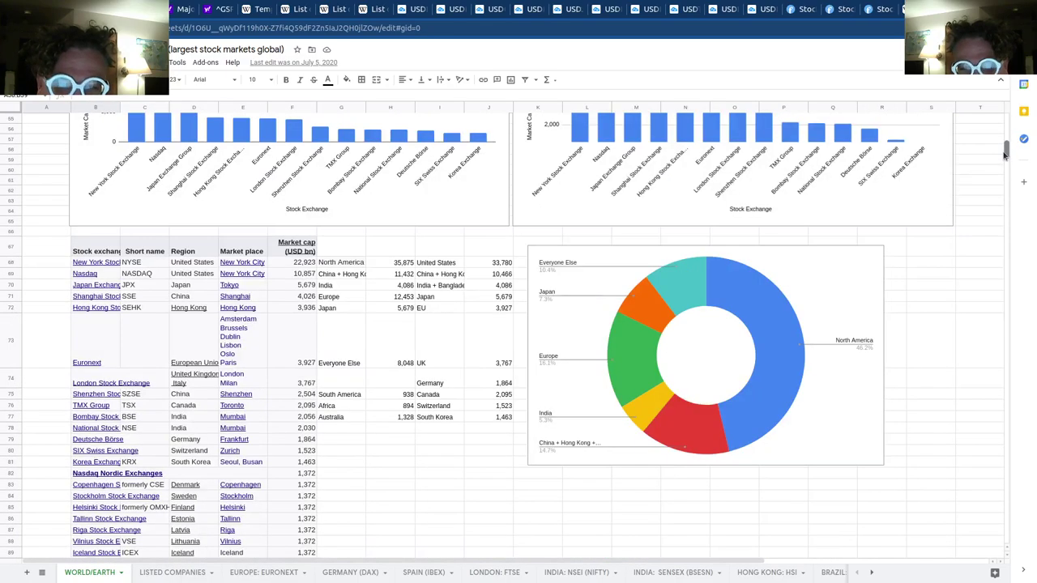
Step: Bring up TradingView's currency Cross Rates, start a ticker search, then go to Yahoo's World Indices
key("ctrl+Tab")
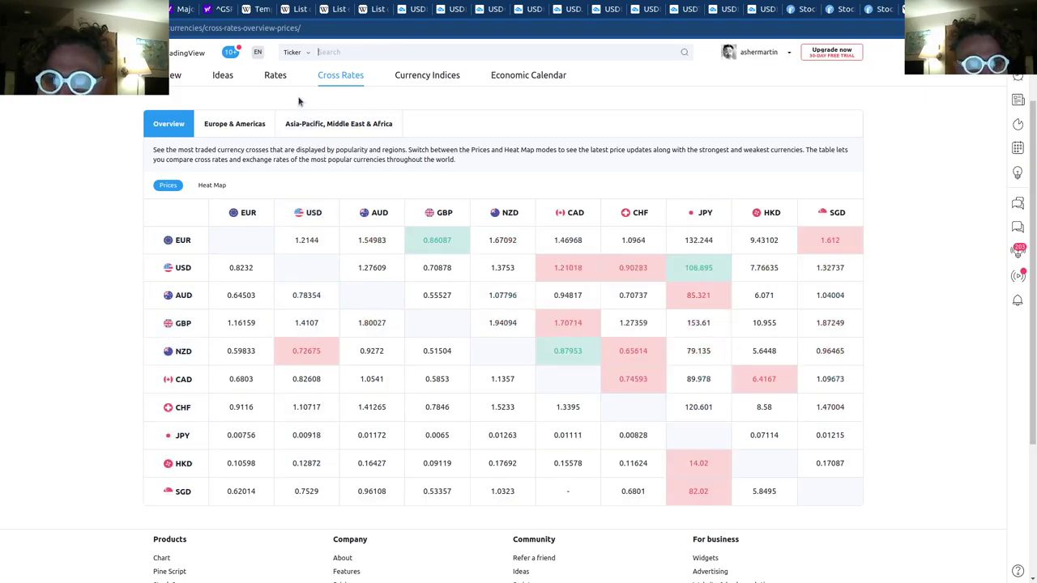
left_click(319, 52)
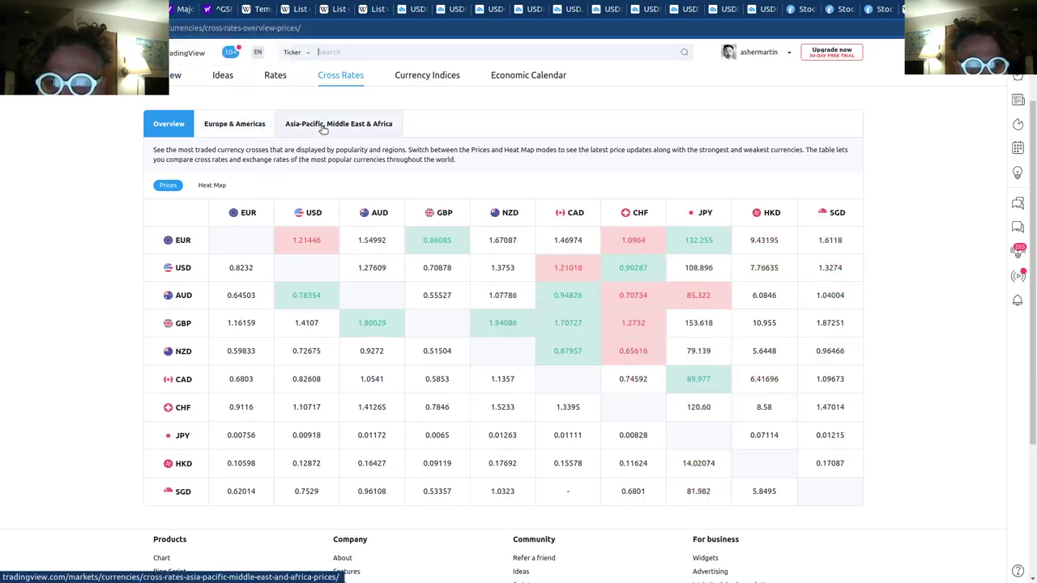
left_click(180, 10)
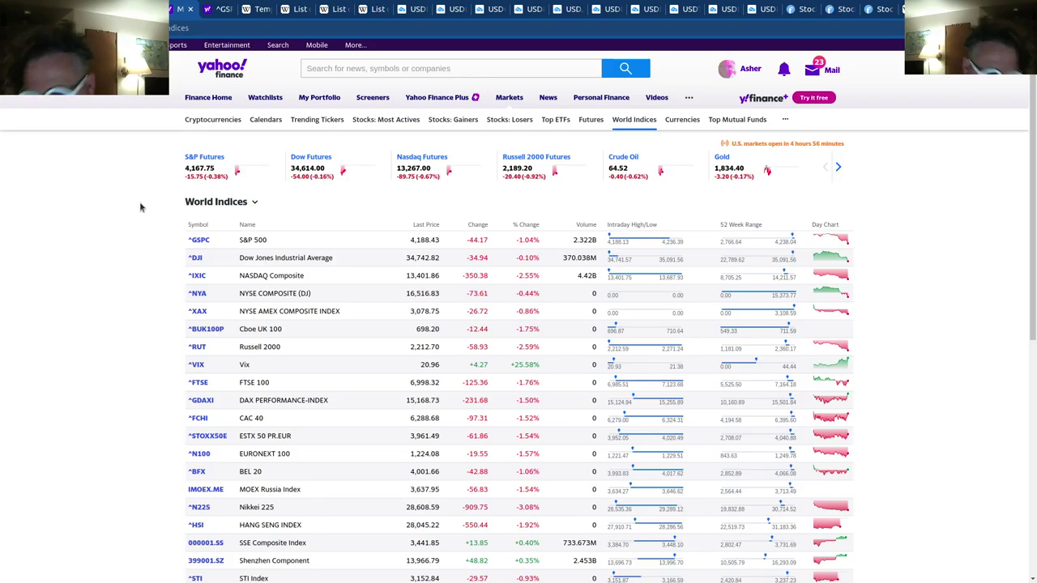
scroll(145, 243, "down", 2)
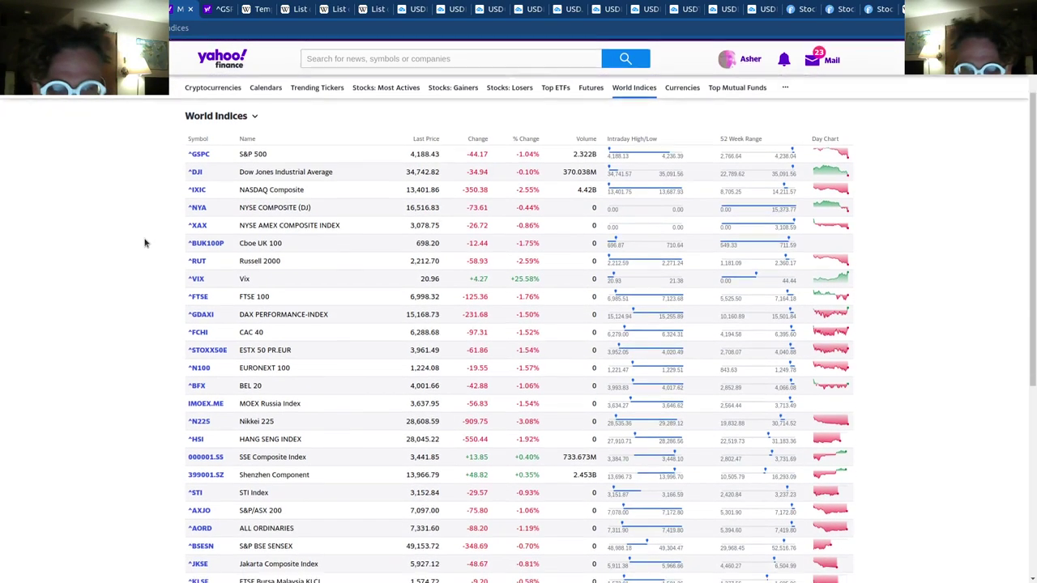
scroll(145, 243, "up", 2)
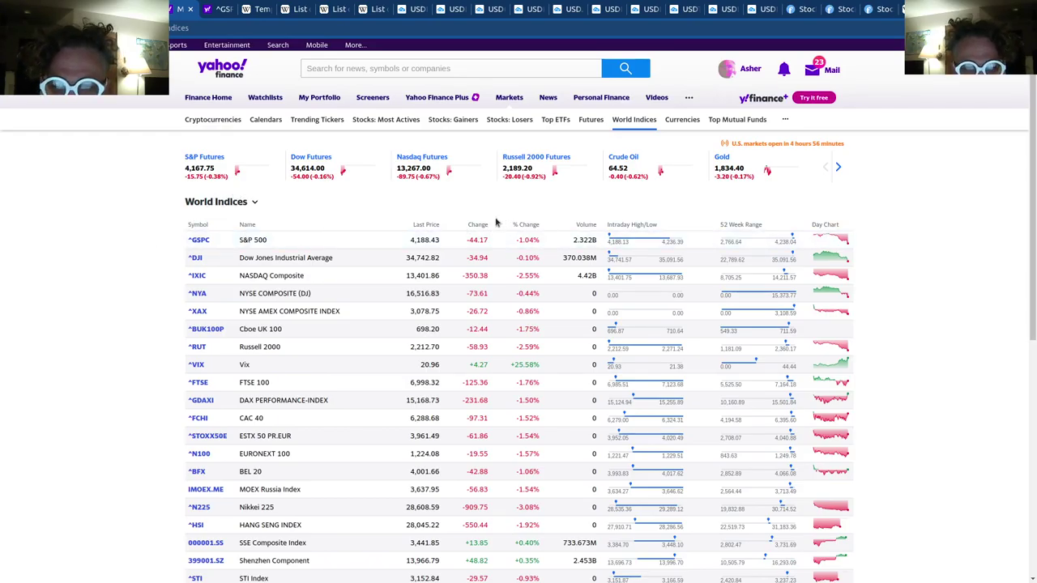
scroll(389, 243, "down", 2)
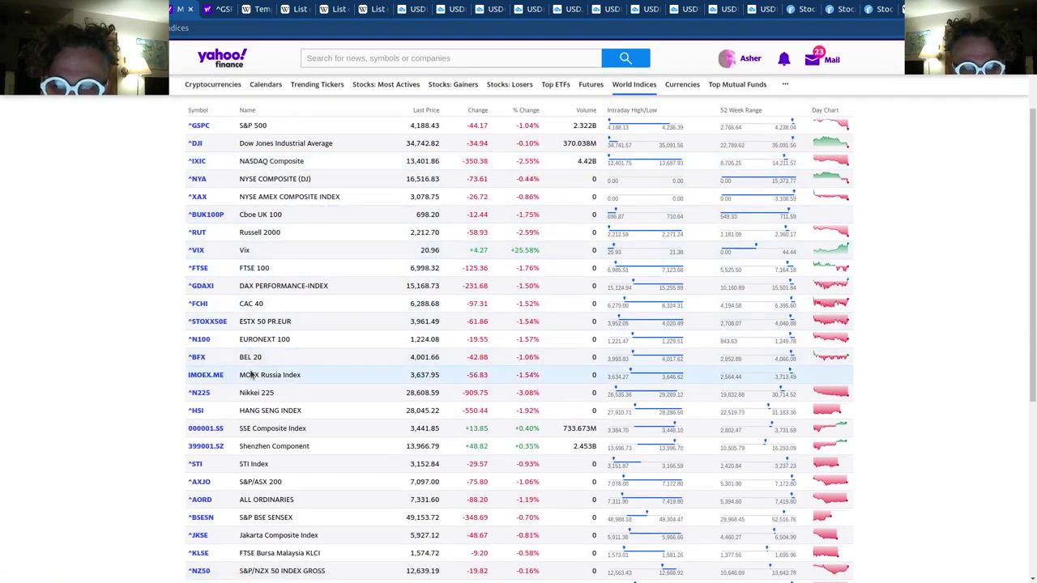
key("ctrl+shift+Tab")
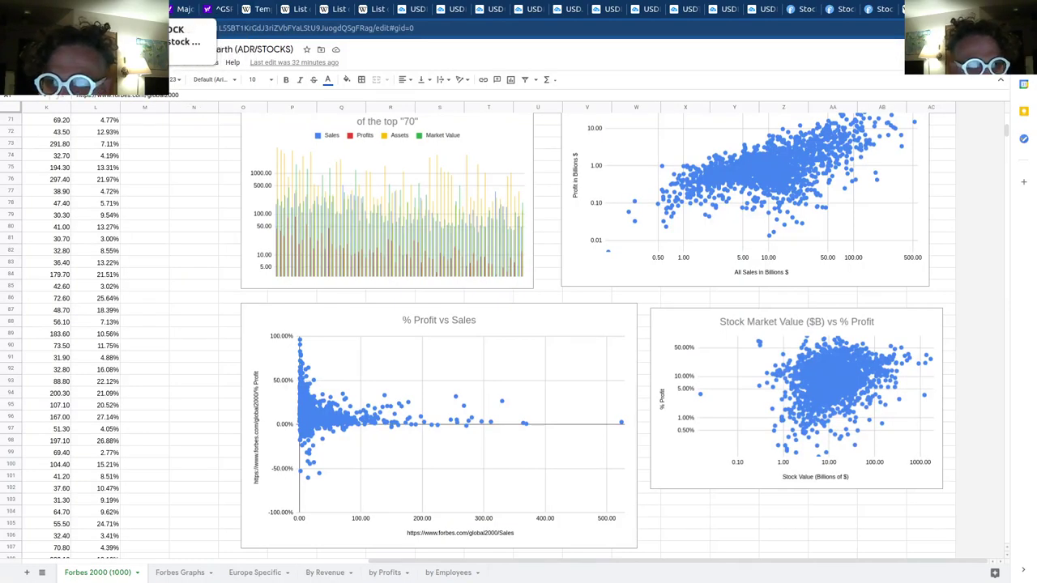
left_click(150, 9)
scroll(433, 258, "up", 2)
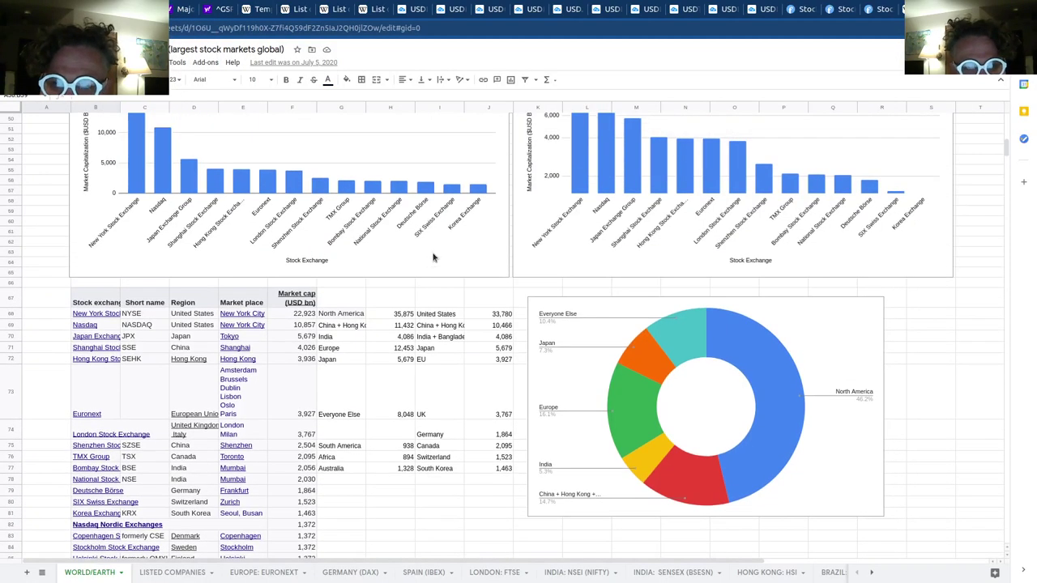
scroll(434, 258, "down", 4)
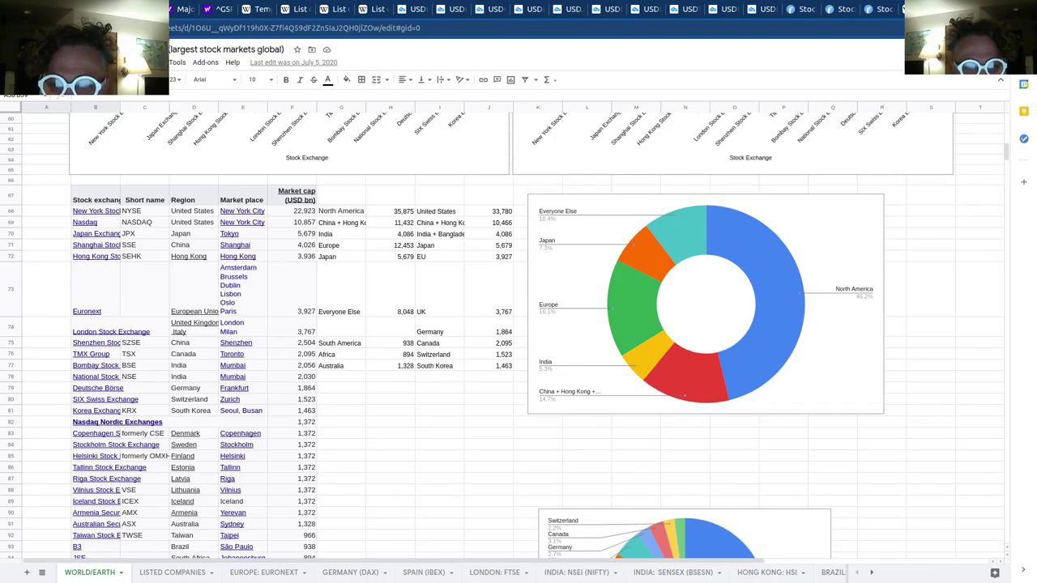
key("ctrl+Tab")
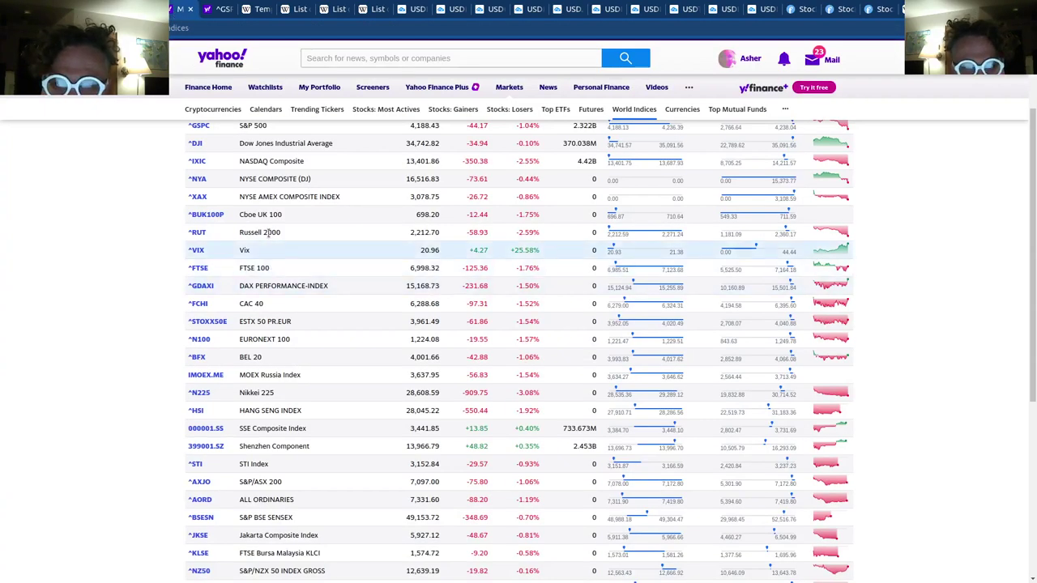
scroll(215, 186, "up", 1)
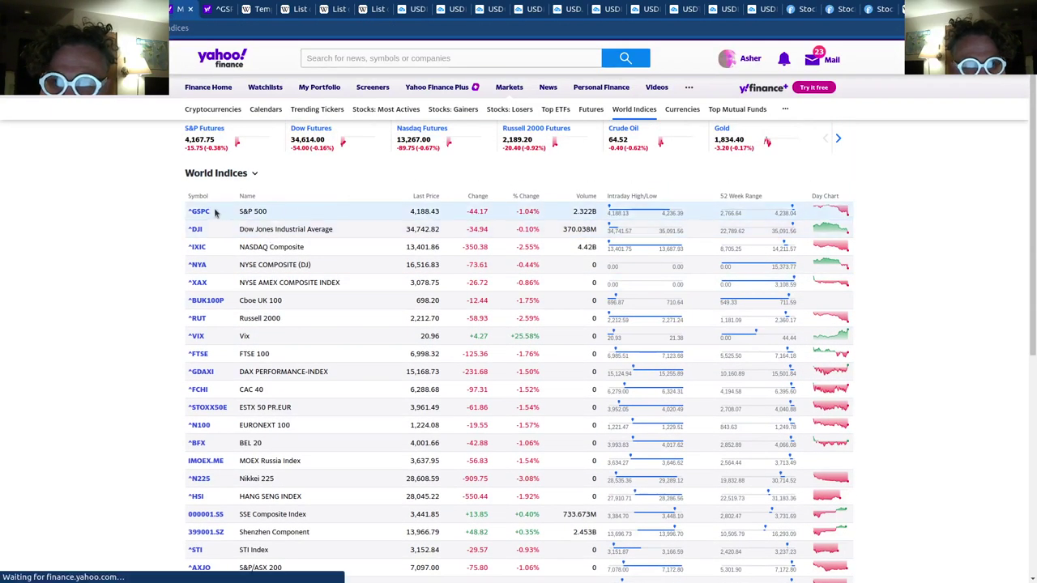
left_click(221, 14)
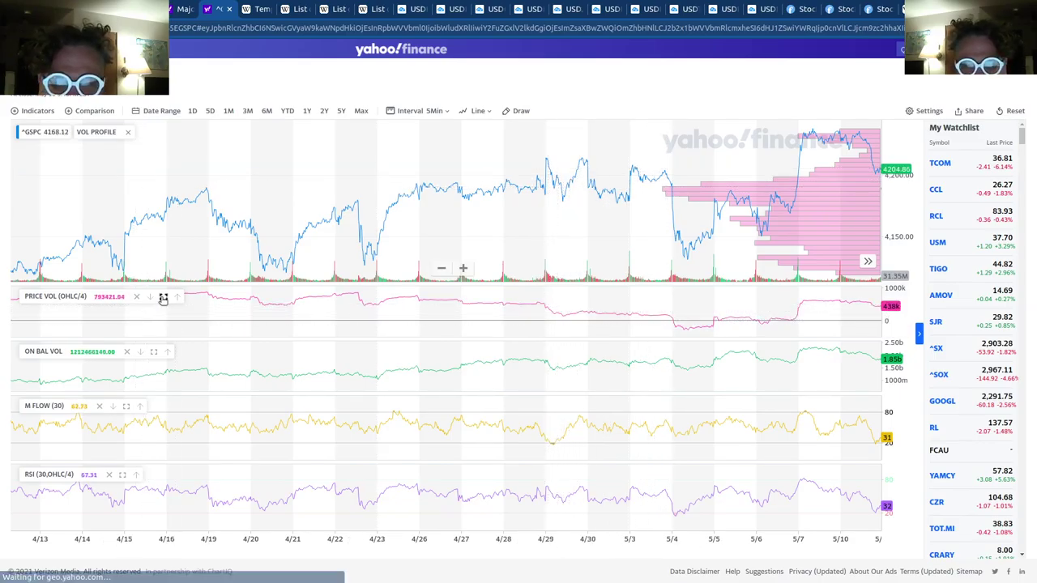
Step: Enlarge and restore the Price Vol pane, then pan the ^GSPC chart to 1950–1980
left_click(163, 299)
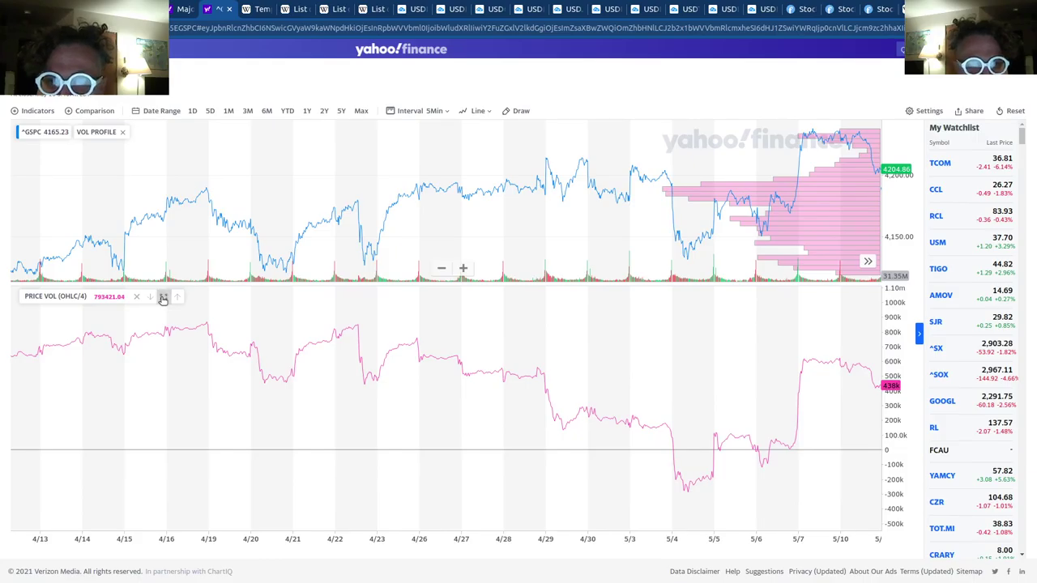
left_click(365, 114)
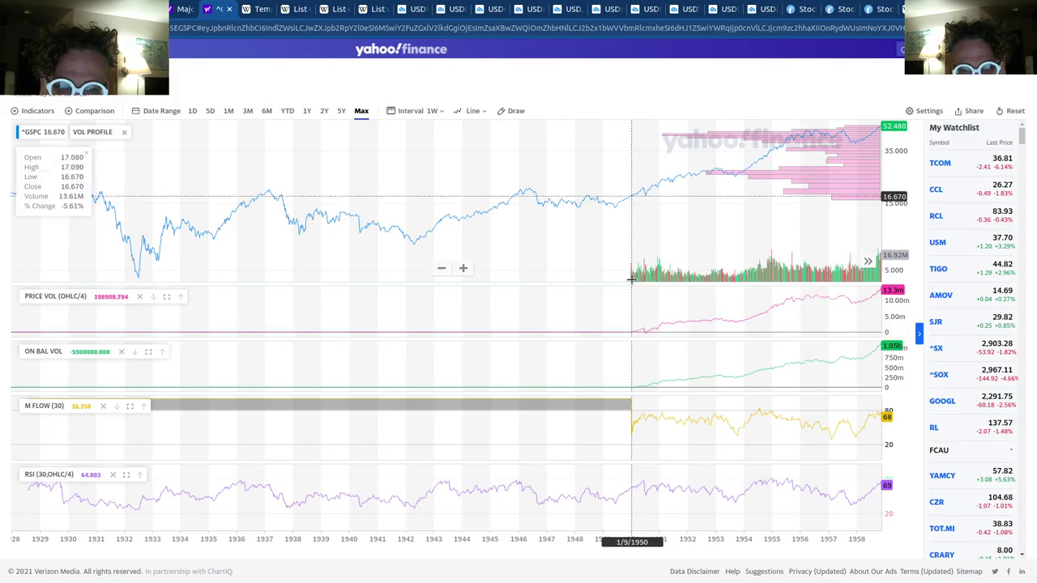
left_click_drag(521, 262, 4, 248)
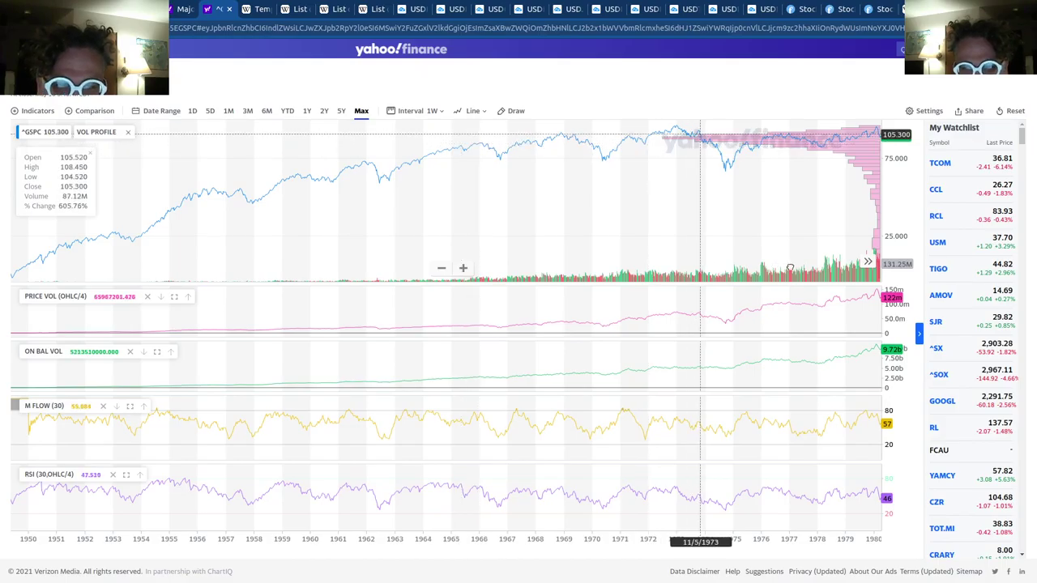
left_click(253, 12)
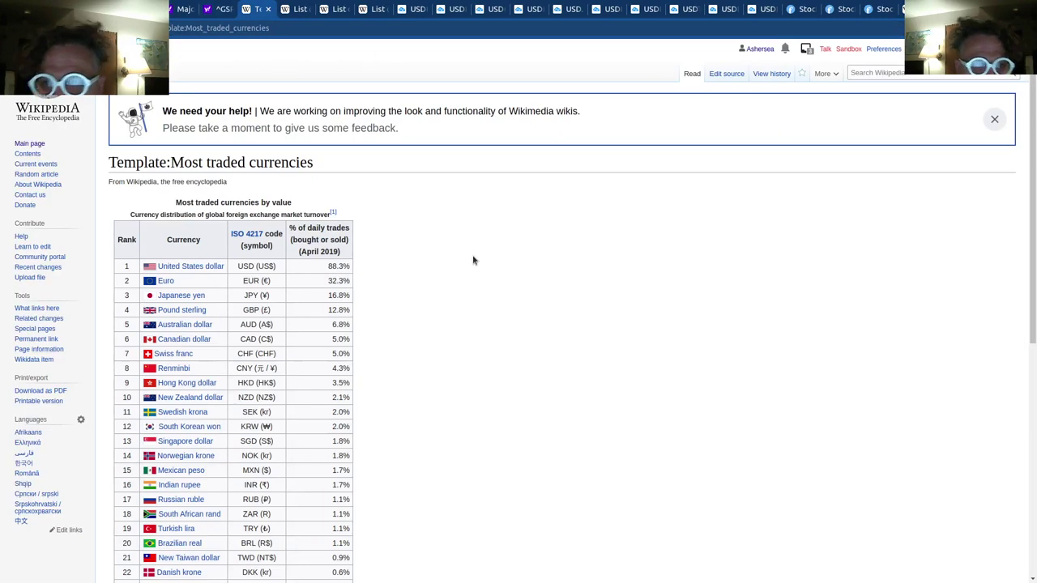
Step: Highlight the Most traded currencies title and dismiss Wikipedia's feedback banner
left_click_drag(167, 162, 349, 172)
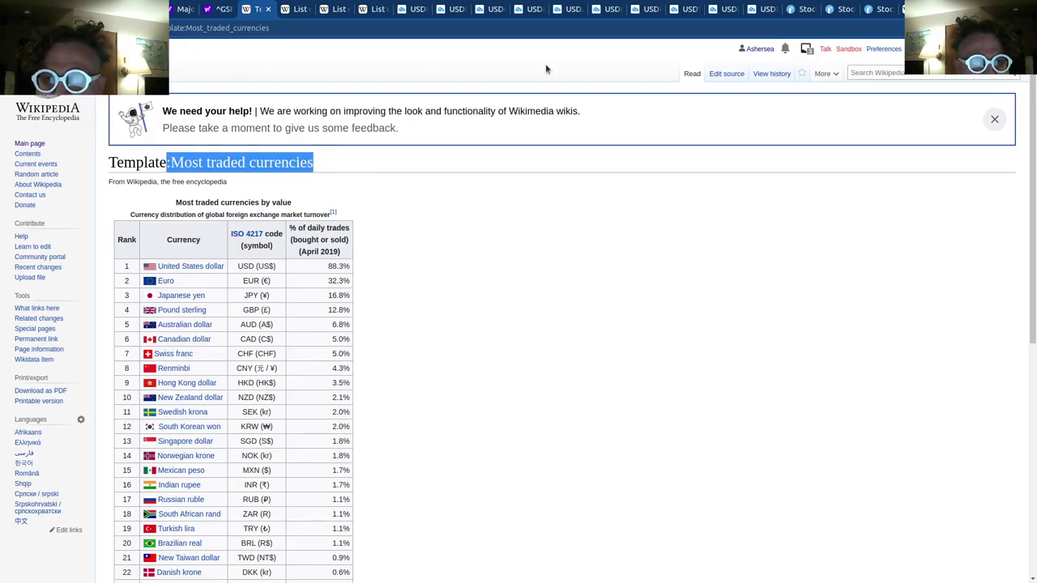
left_click(993, 120)
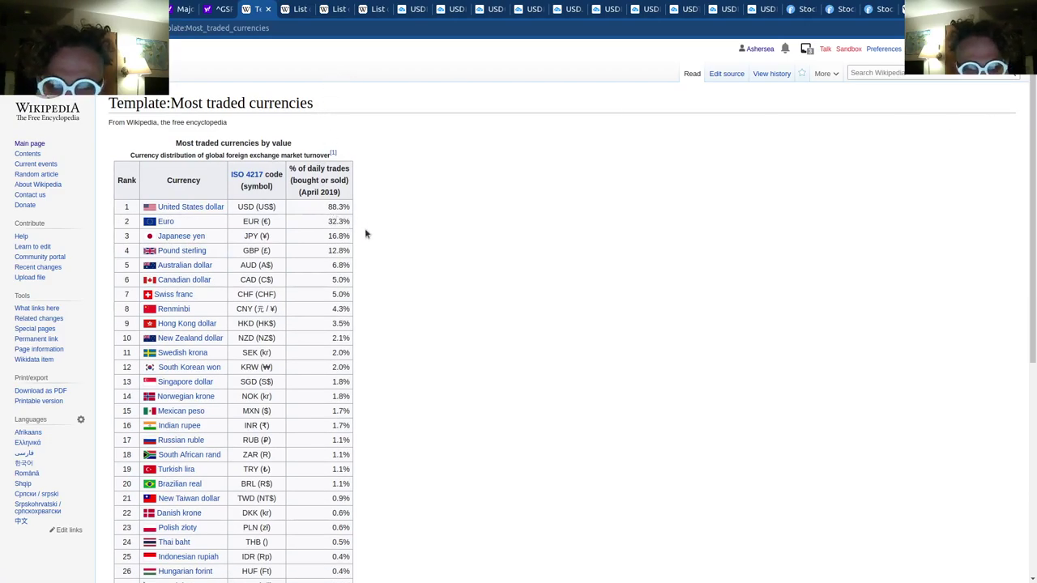
scroll(387, 273, "down", 5)
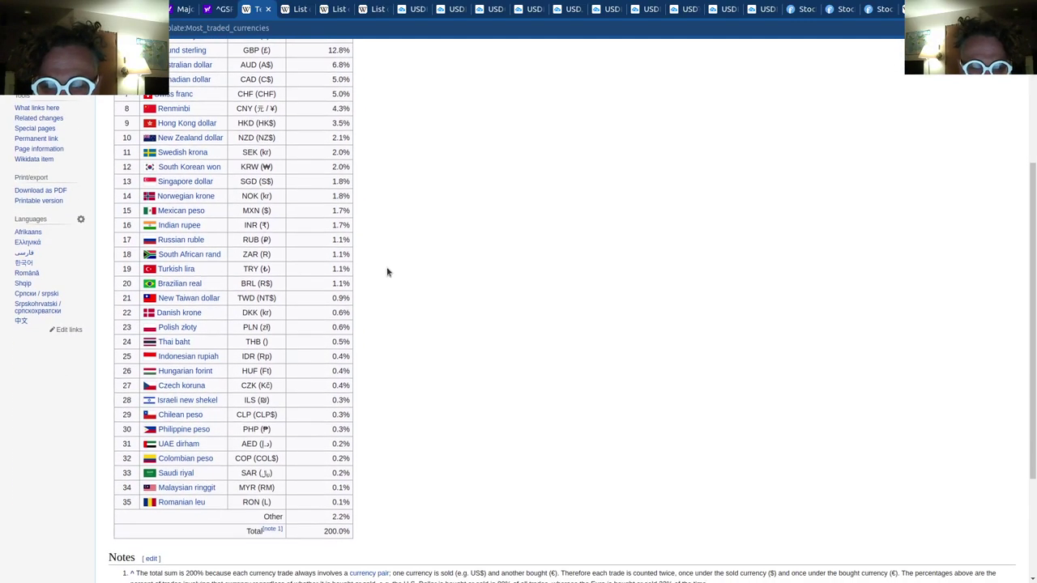
scroll(387, 272, "up", 3)
scroll(381, 273, "up", 2)
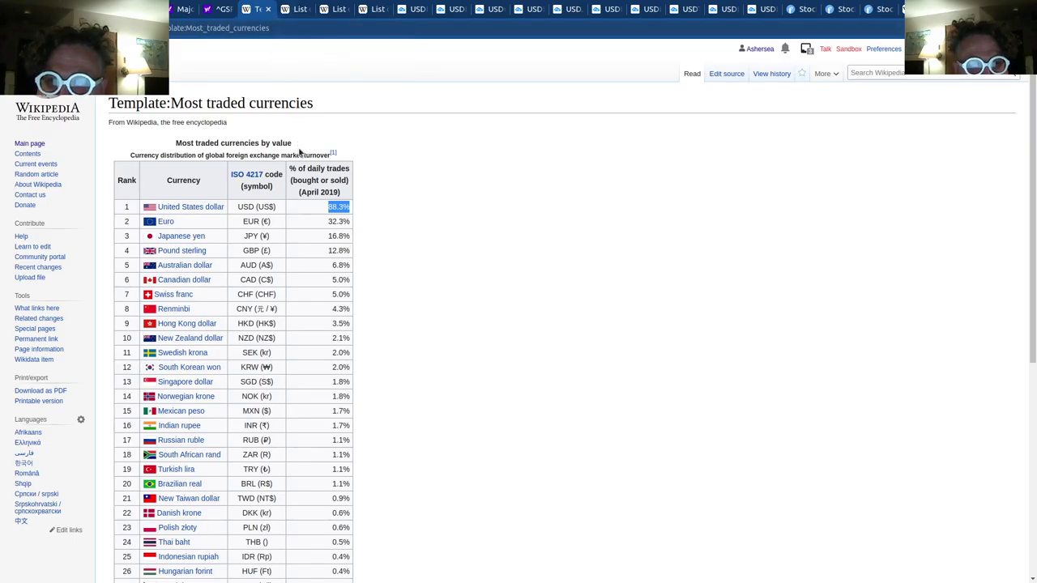
mouse_move(336, 154)
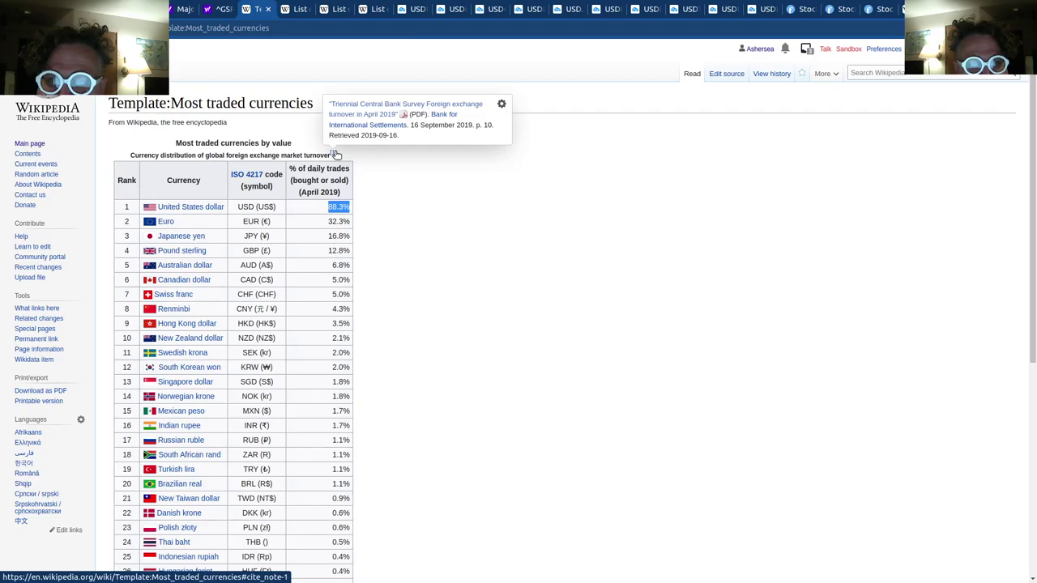
left_click(296, 10)
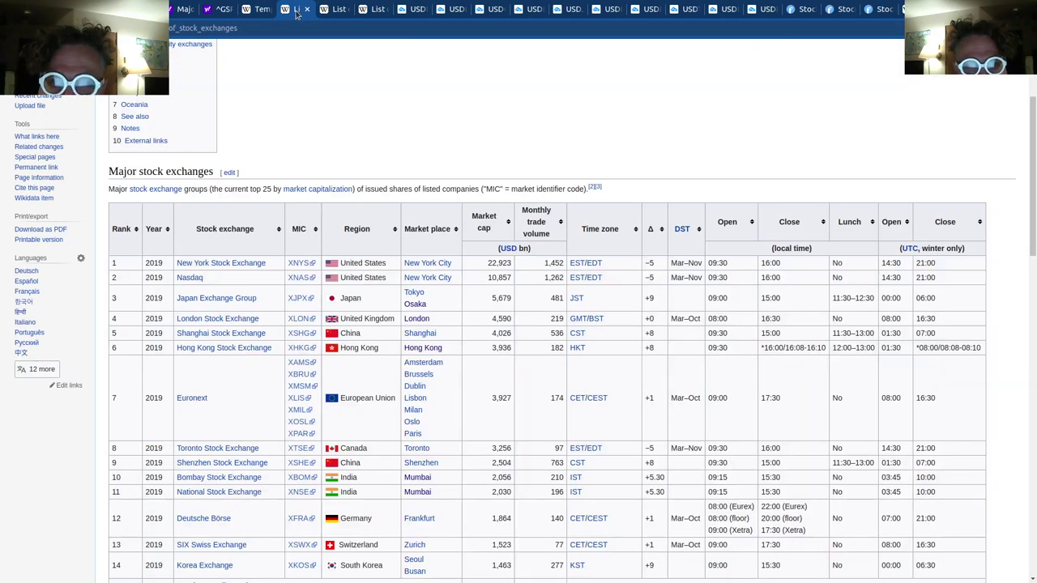
Step: Scroll down to the Major stock exchanges table, led by NYSE at 22,923 USD bn
scroll(351, 128, "down", 1)
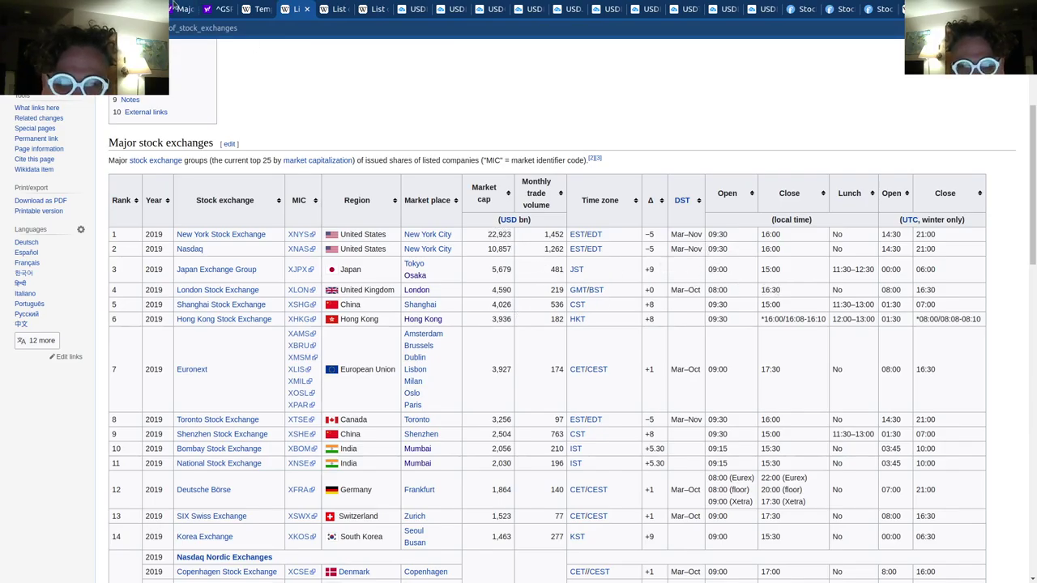
Step: Look over the List of countries by GDP (nominal) page, then return to the currency spreadsheet
left_click(334, 9)
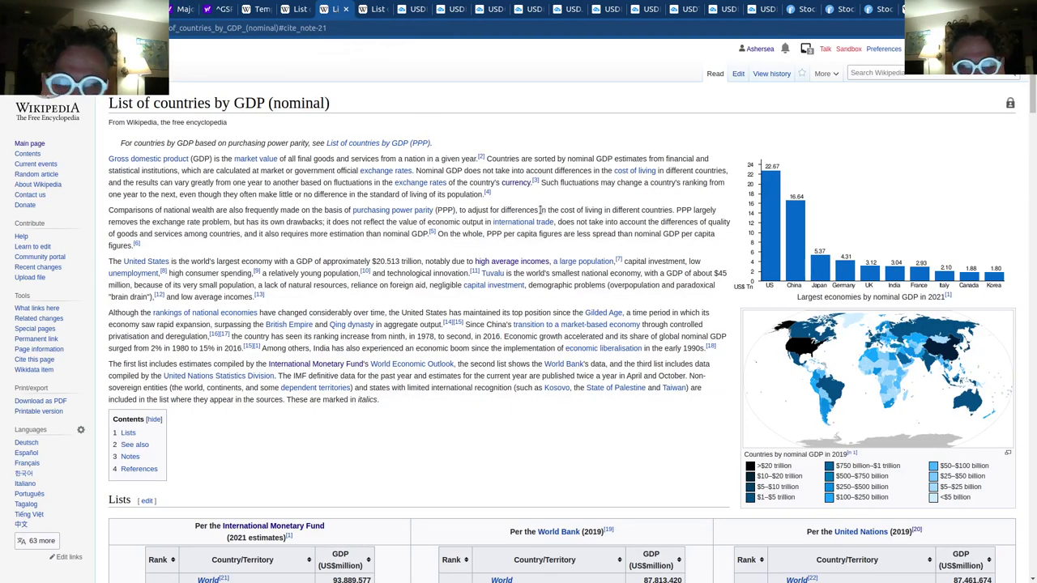
scroll(540, 210, "down", 3)
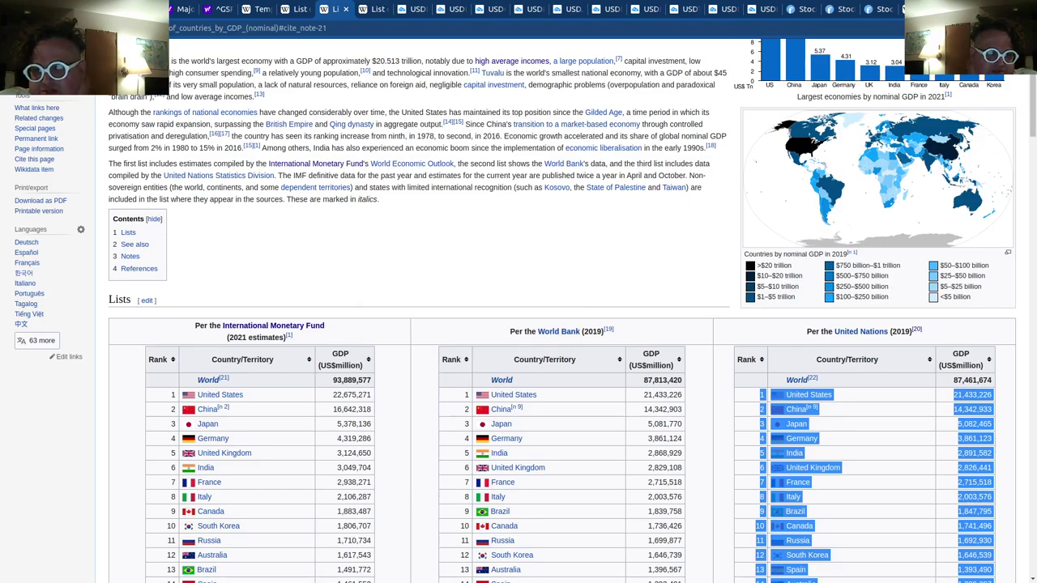
key("ctrl+1")
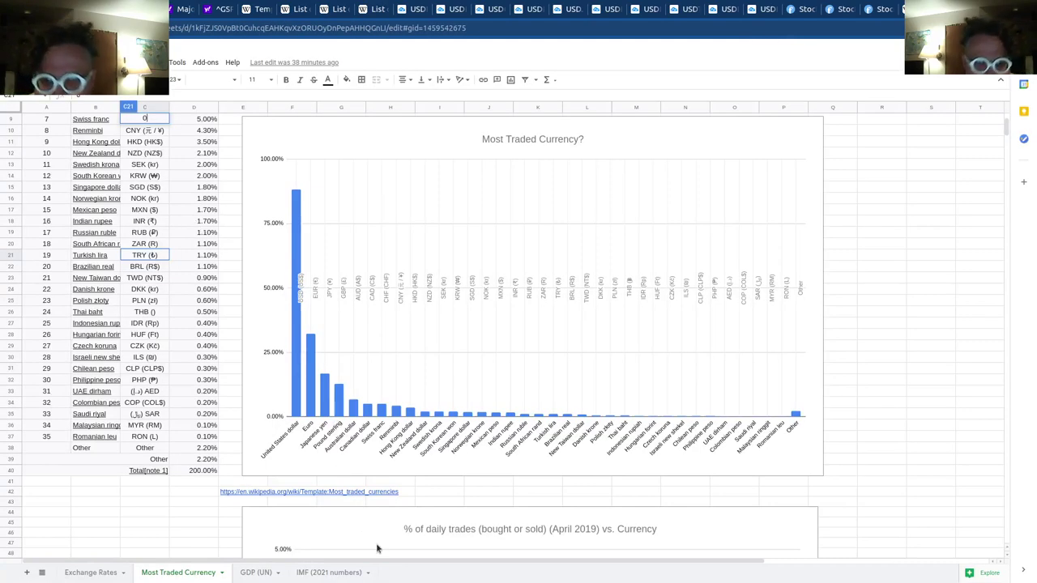
Step: Open the GDP (UN) sheet and scroll to its donut chart, led by United States 24.7%
left_click(251, 576)
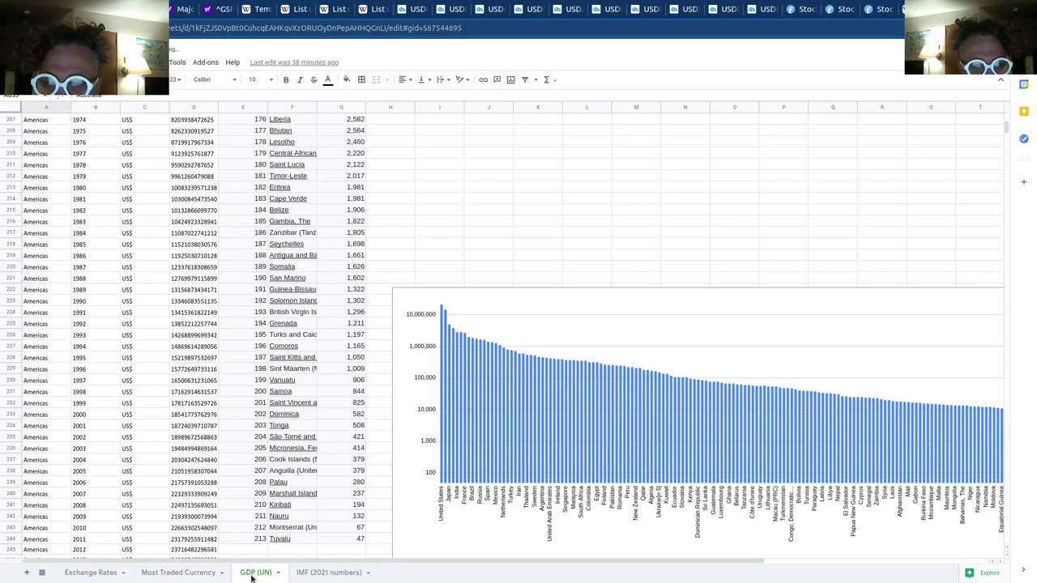
scroll(445, 437, "down", 3)
scroll(446, 439, "down", 5)
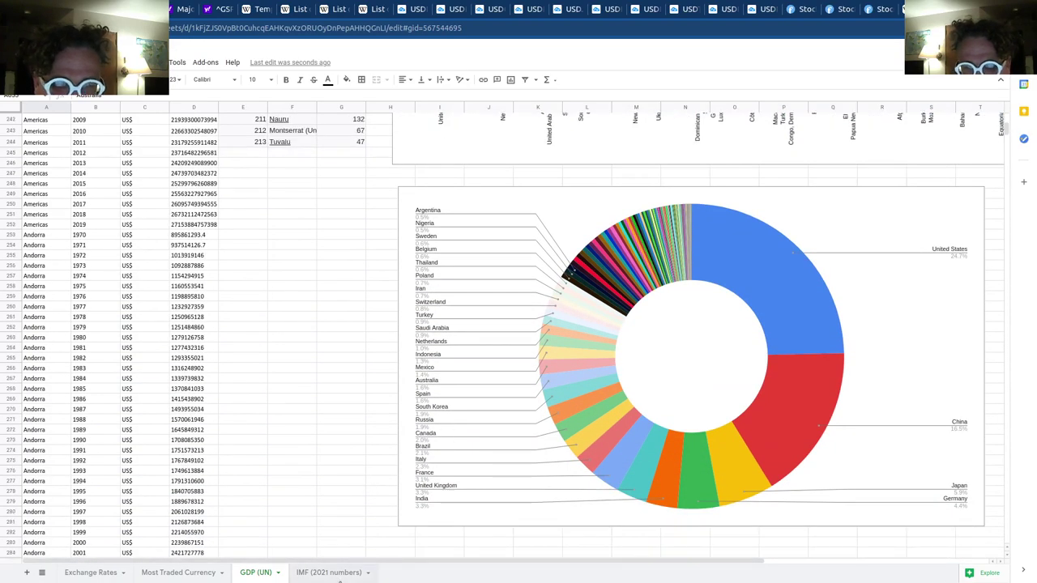
left_click_drag(372, 562, 514, 563)
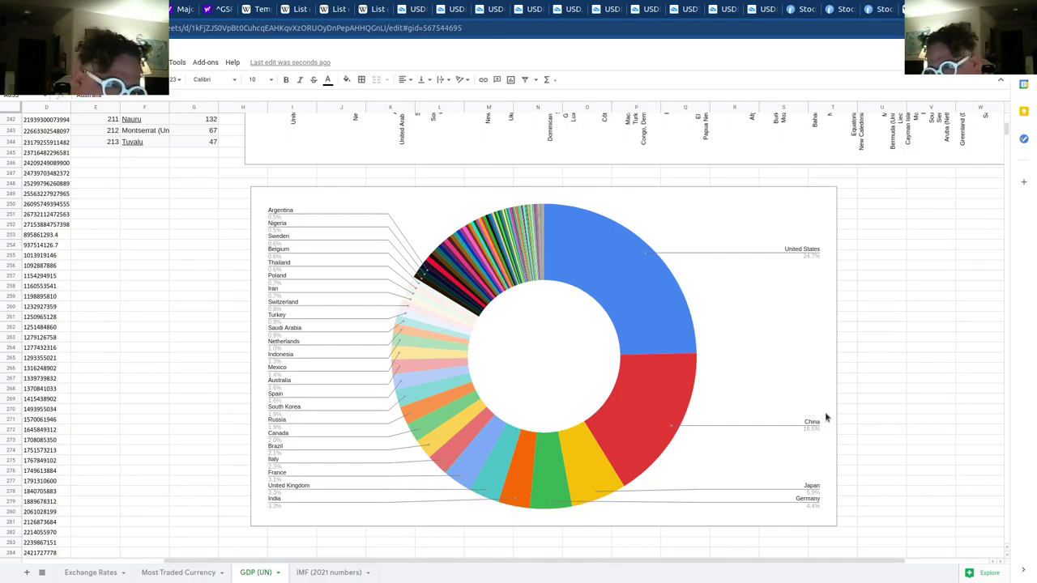
scroll(856, 375, "up", 1)
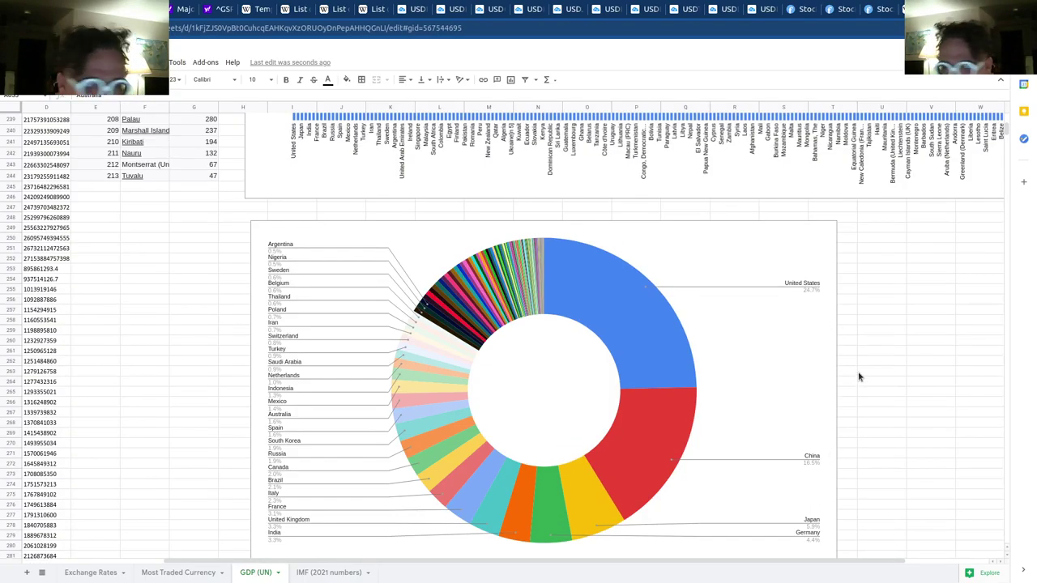
scroll(858, 376, "down", 1)
scroll(859, 376, "up", 6)
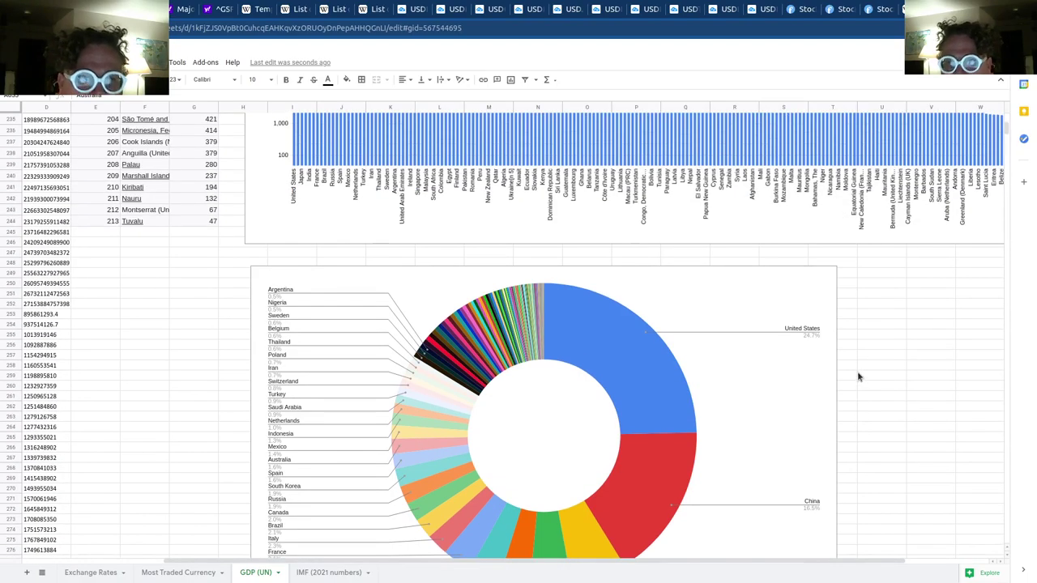
scroll(859, 376, "up", 3)
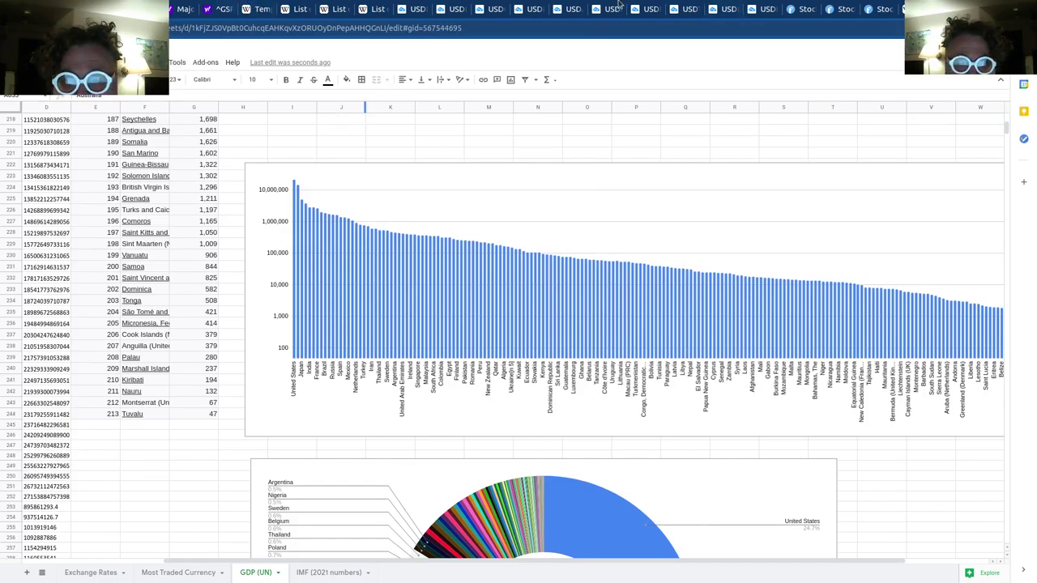
scroll(594, 228, "down", 5)
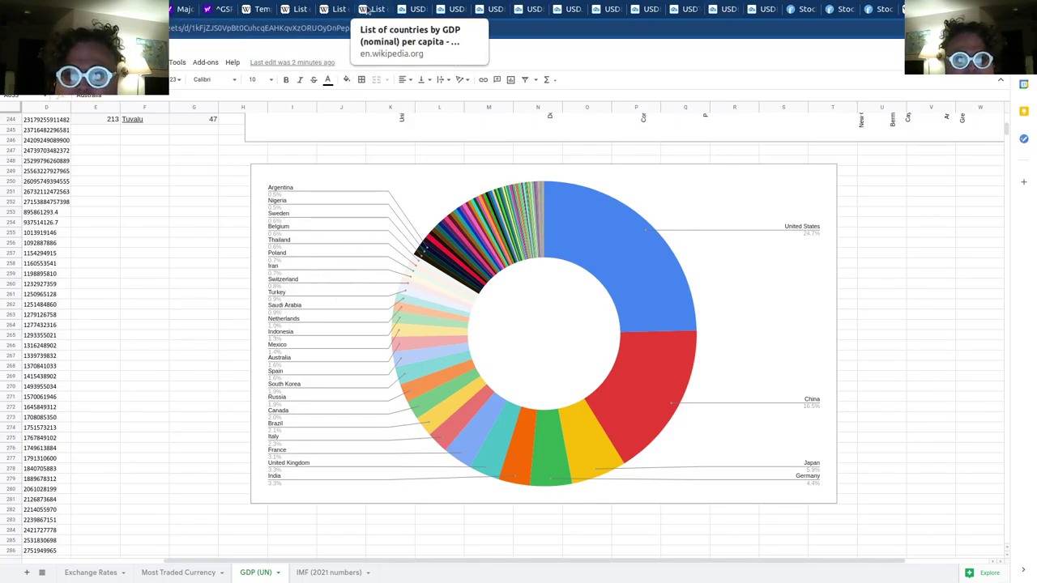
Step: Bring up Wikipedia's GDP (nominal) per capita list and scroll through its IMF, World Bank and UN tables
left_click(383, 9)
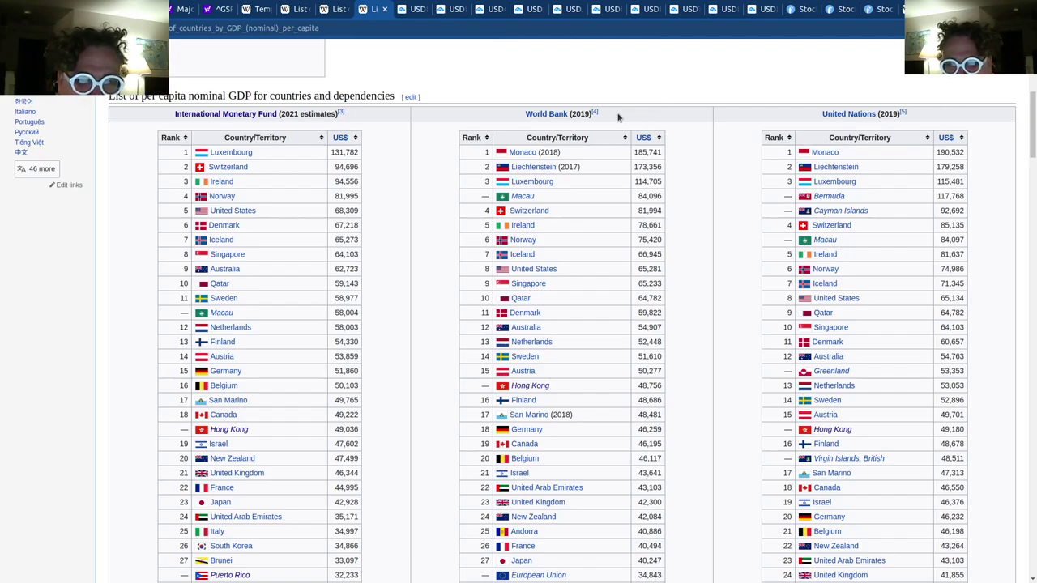
mouse_move(594, 114)
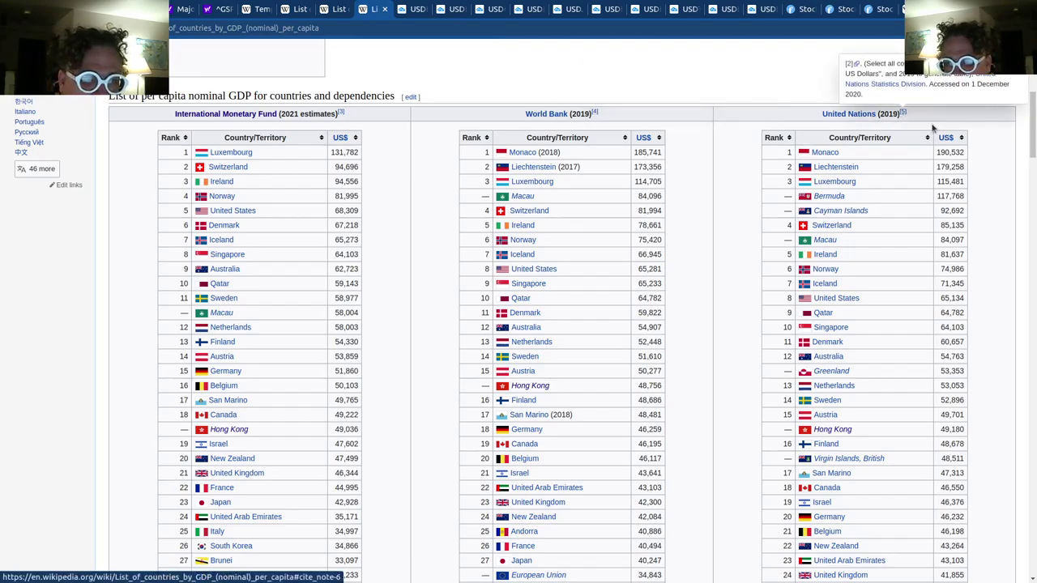
scroll(1032, 152, "down", 1)
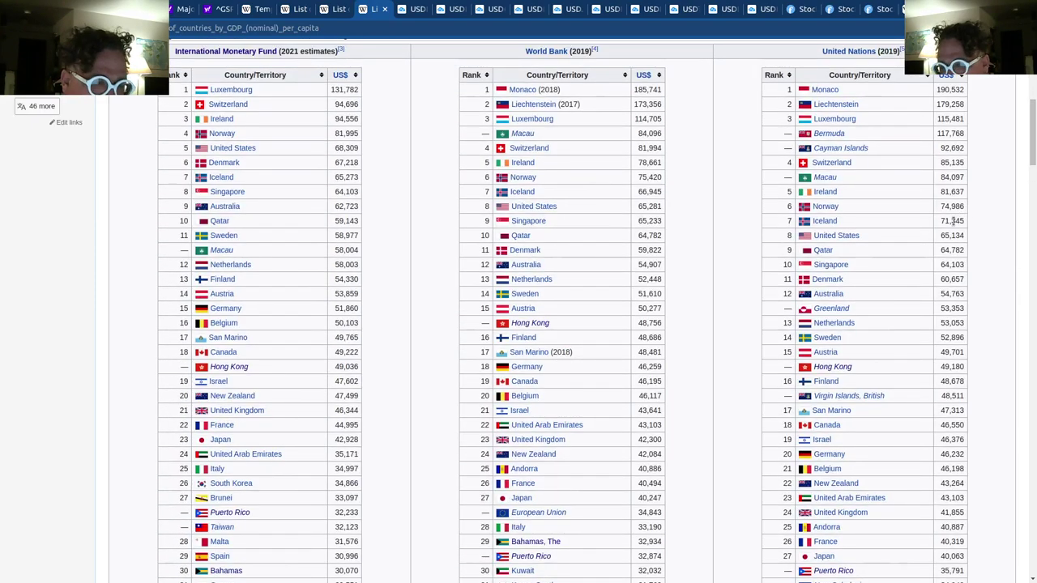
scroll(973, 252, "up", 1)
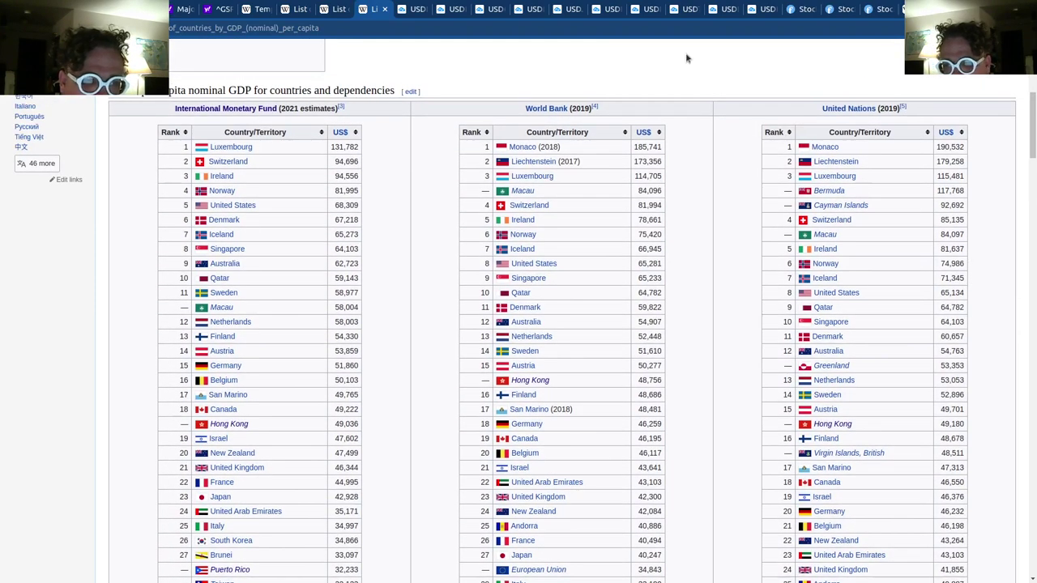
Step: On the USDEUR chart, draw vertical lines at the early-2009, 2015 and 2000 peaks
left_click(409, 11)
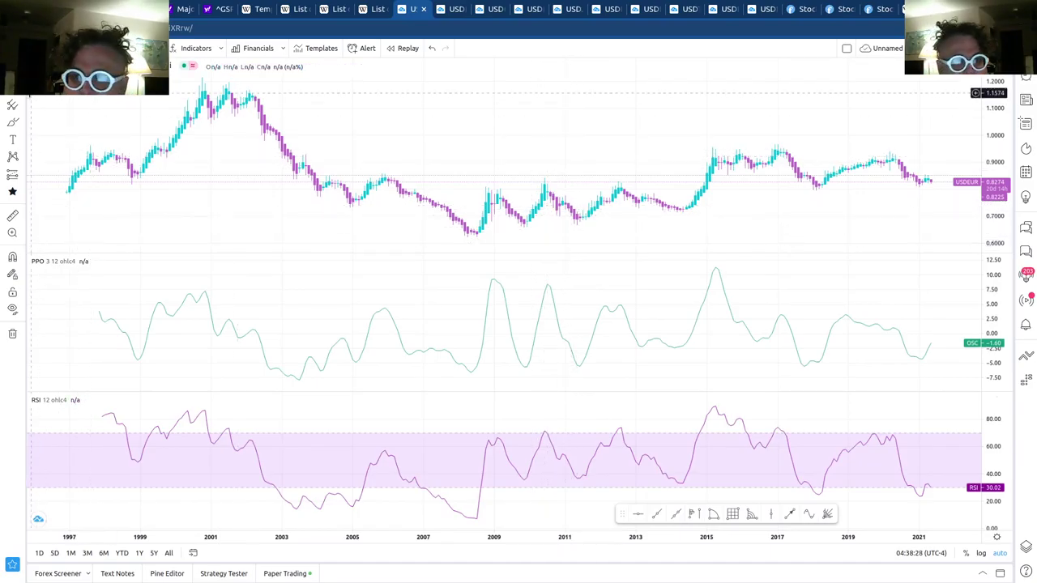
left_click(20, 106)
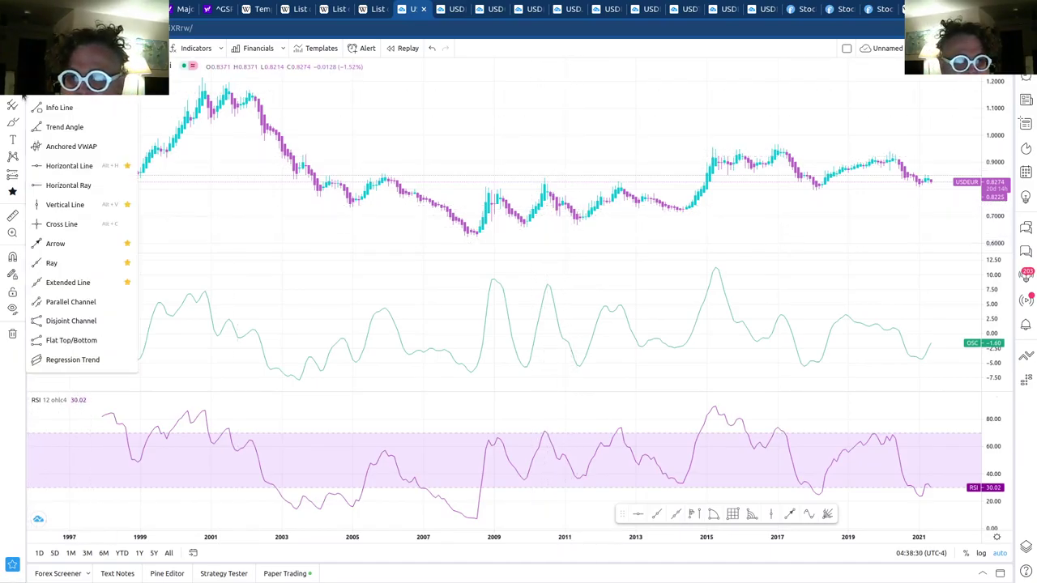
left_click(64, 204)
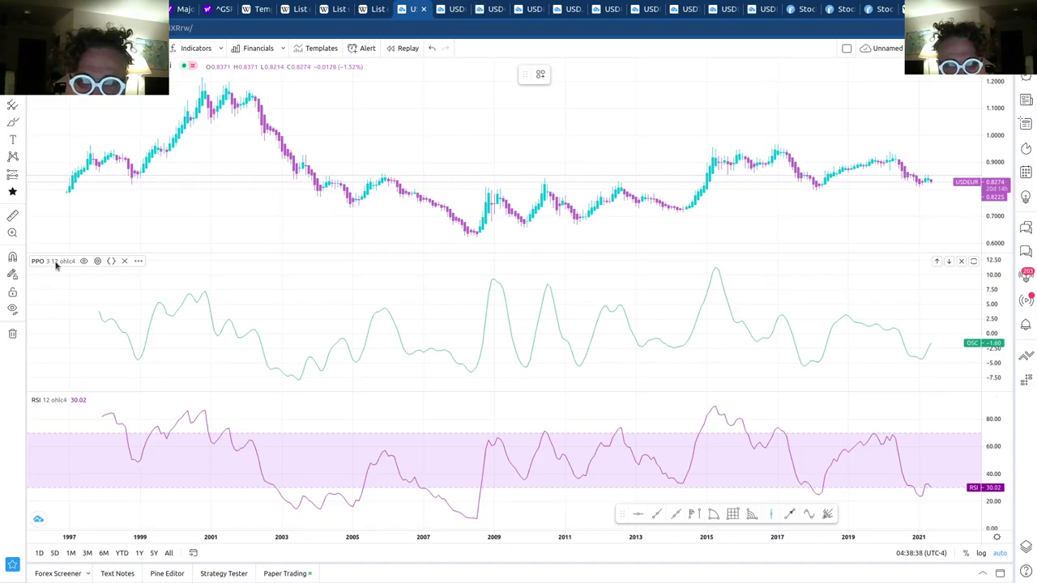
left_click(495, 280)
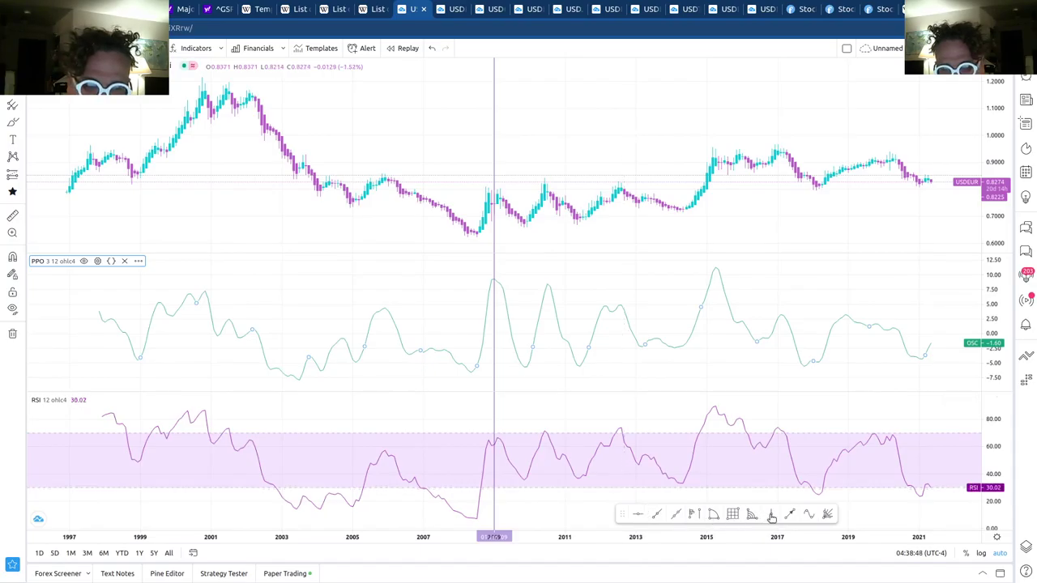
left_click(716, 277)
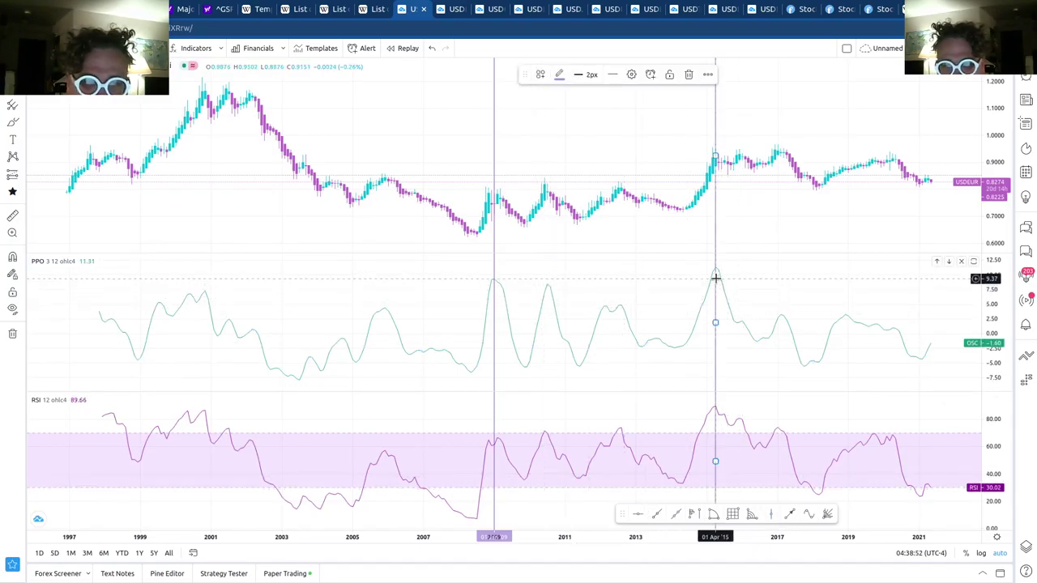
left_click(204, 100)
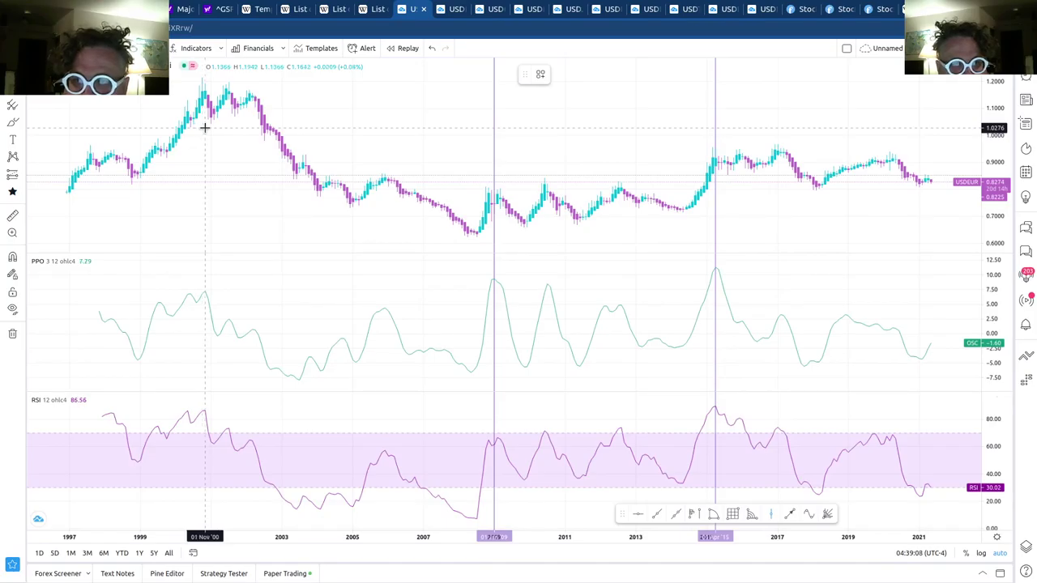
left_click(205, 128)
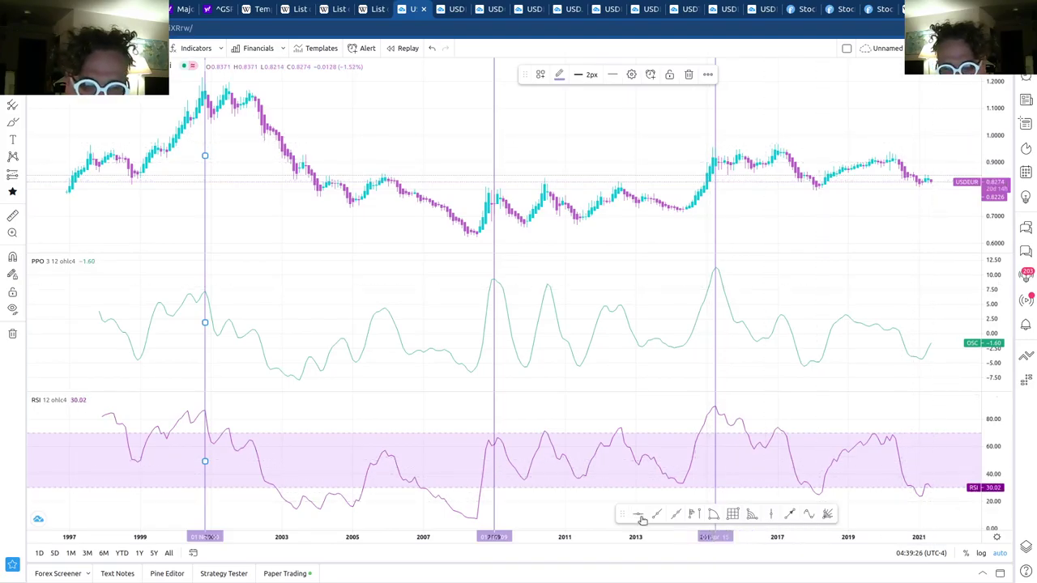
Step: Add a horizontal line at 1.0006 and a vertical line at late 2002 on USDEUR
left_click(940, 122)
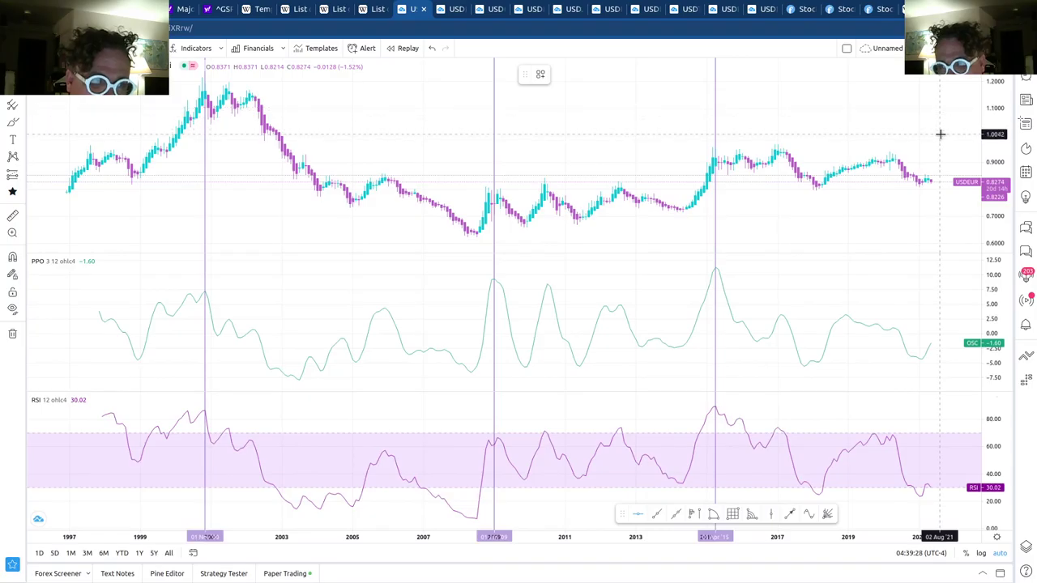
left_click(940, 135)
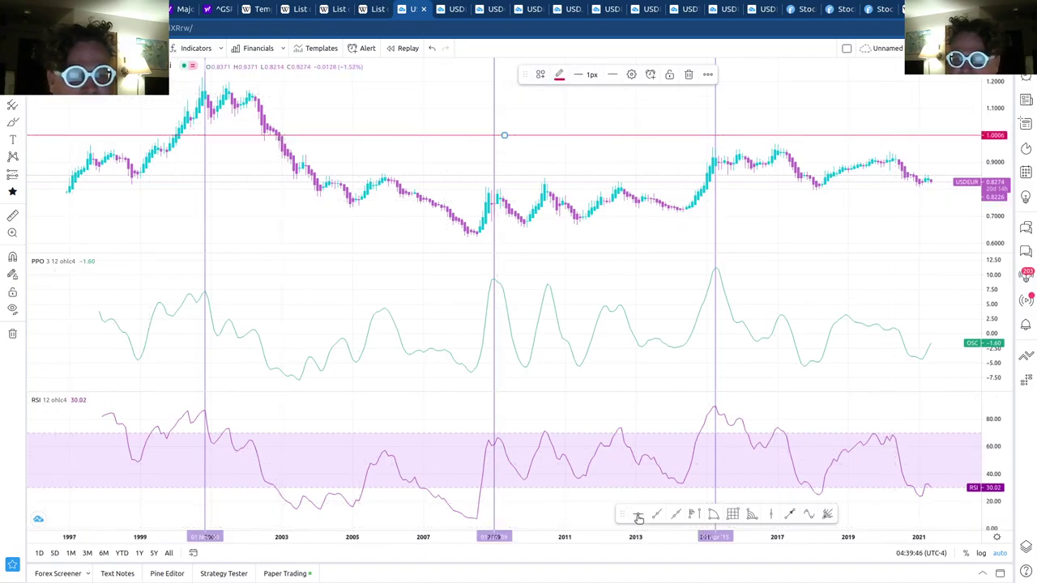
left_click(493, 375)
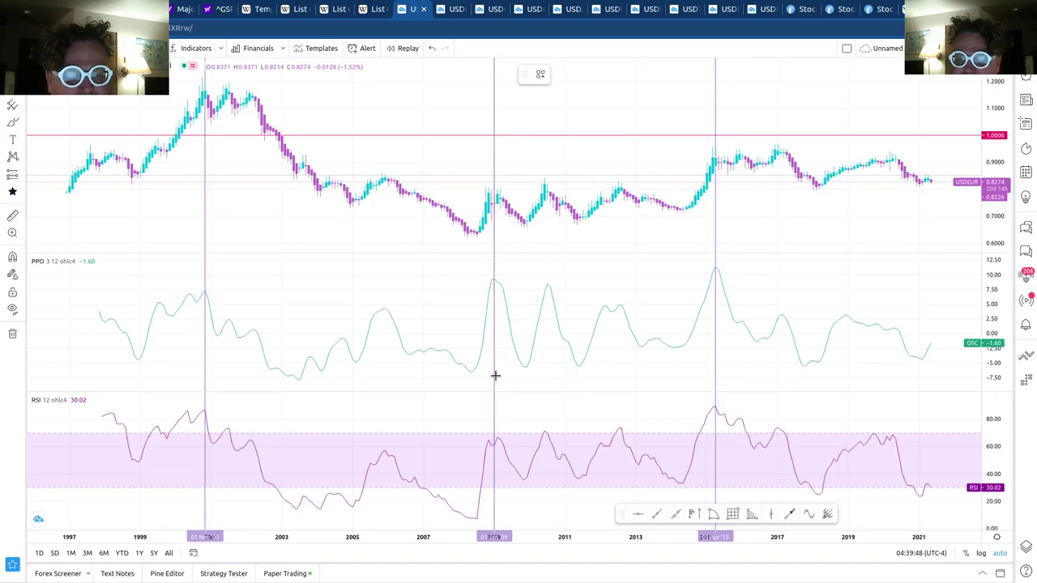
left_click(278, 164)
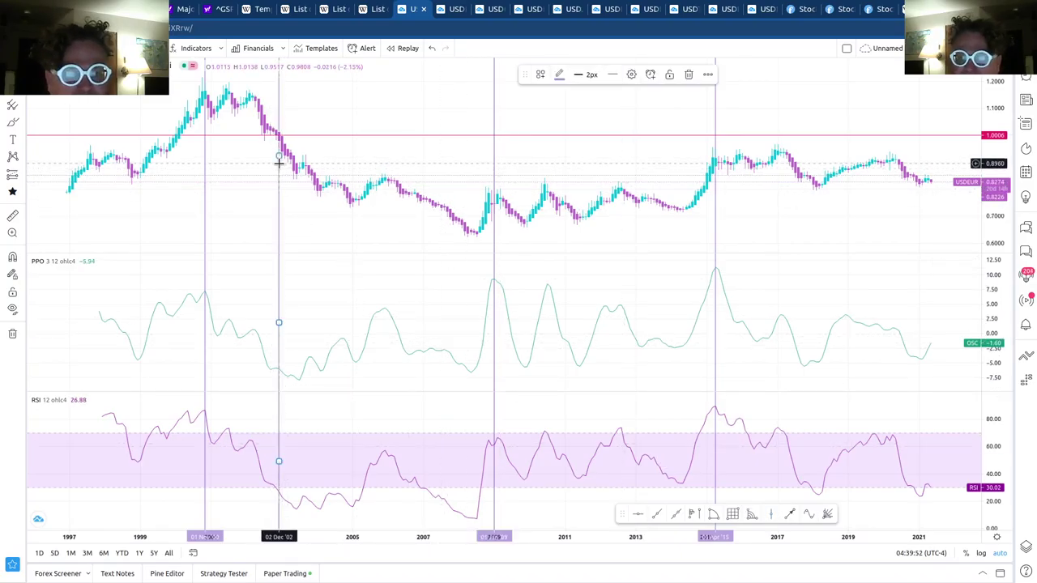
left_click(495, 203)
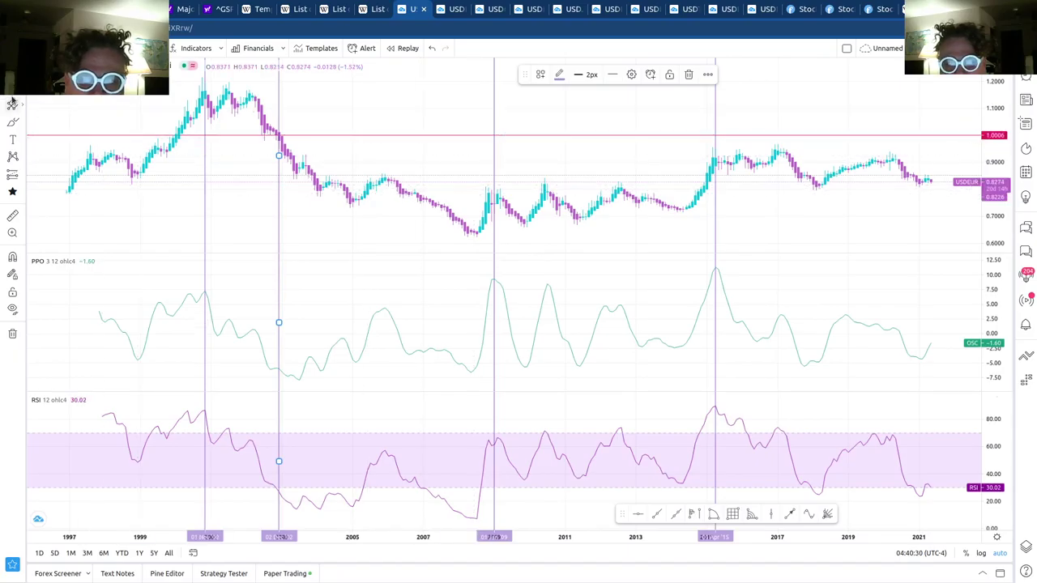
Step: Add vertical lines at the 2008 low, nudged to August 2008, and at mid-2014
left_click(459, 324)
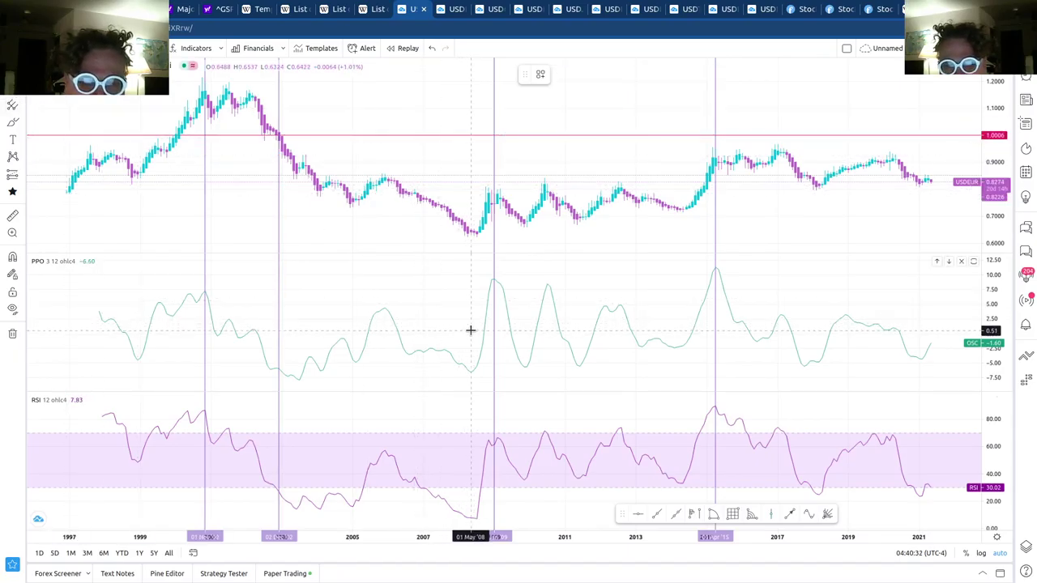
left_click(471, 330)
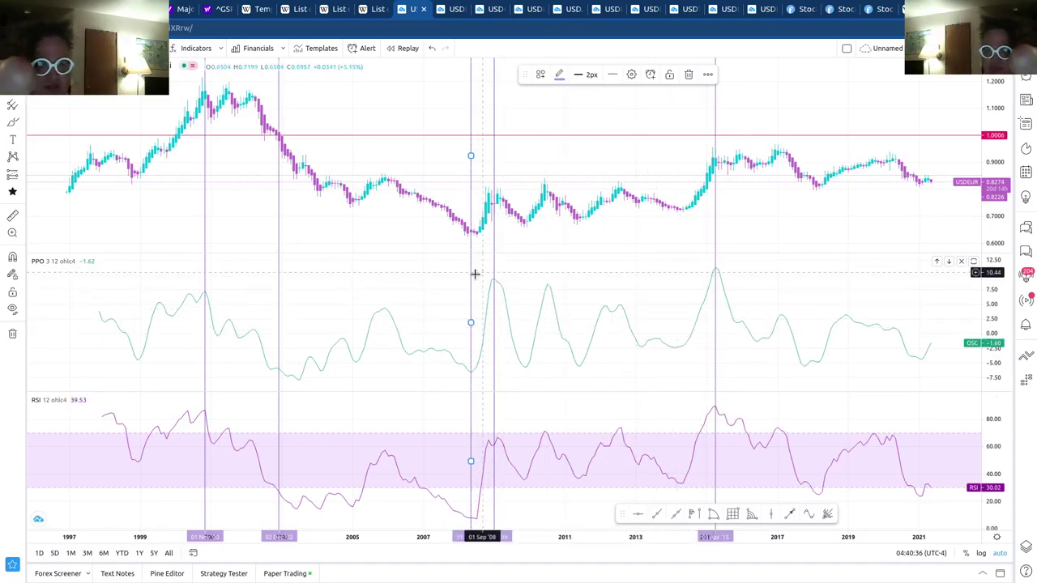
left_click_drag(471, 276, 478, 274)
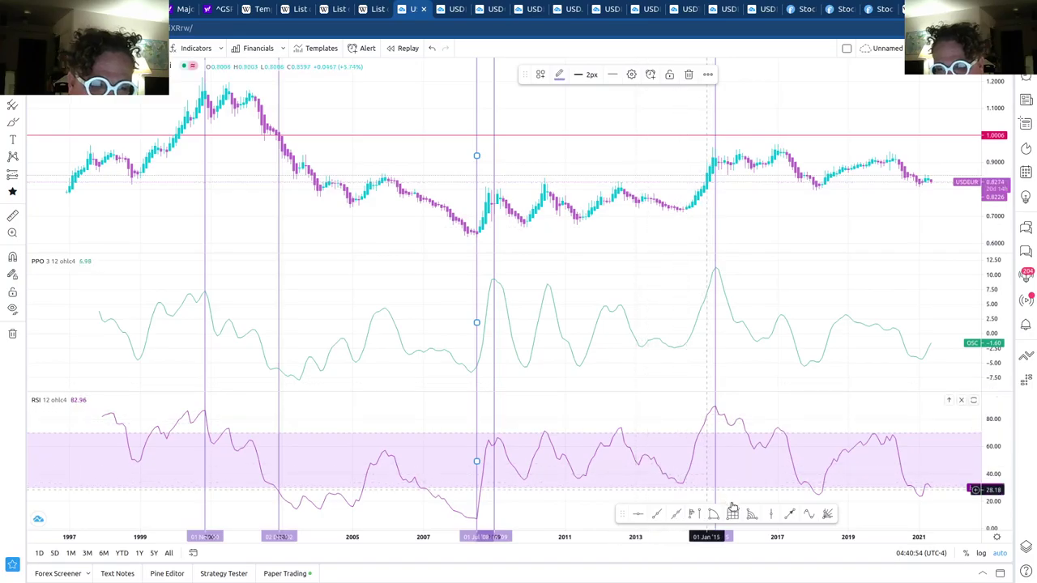
left_click(690, 269)
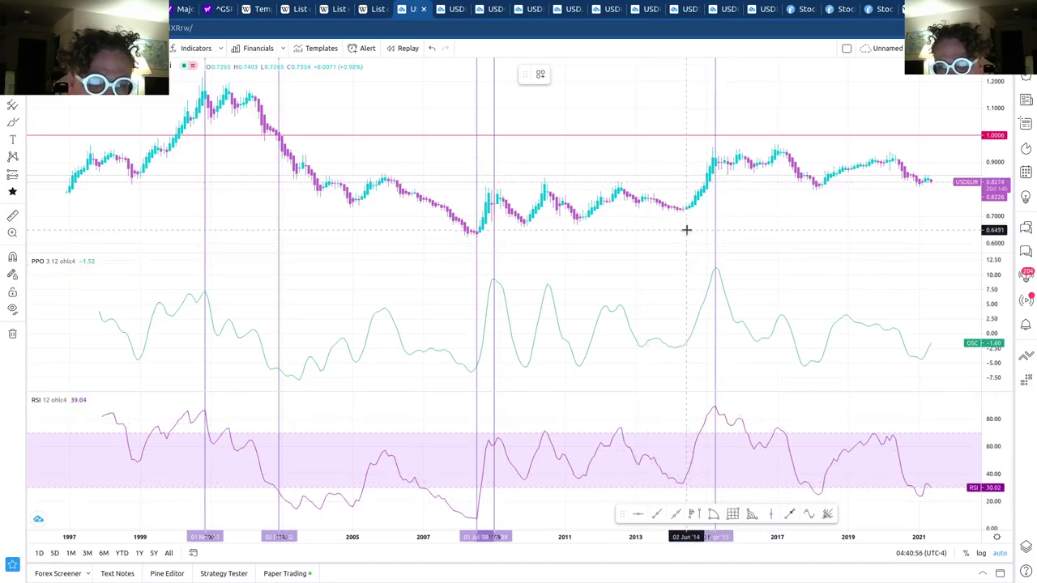
left_click(686, 230)
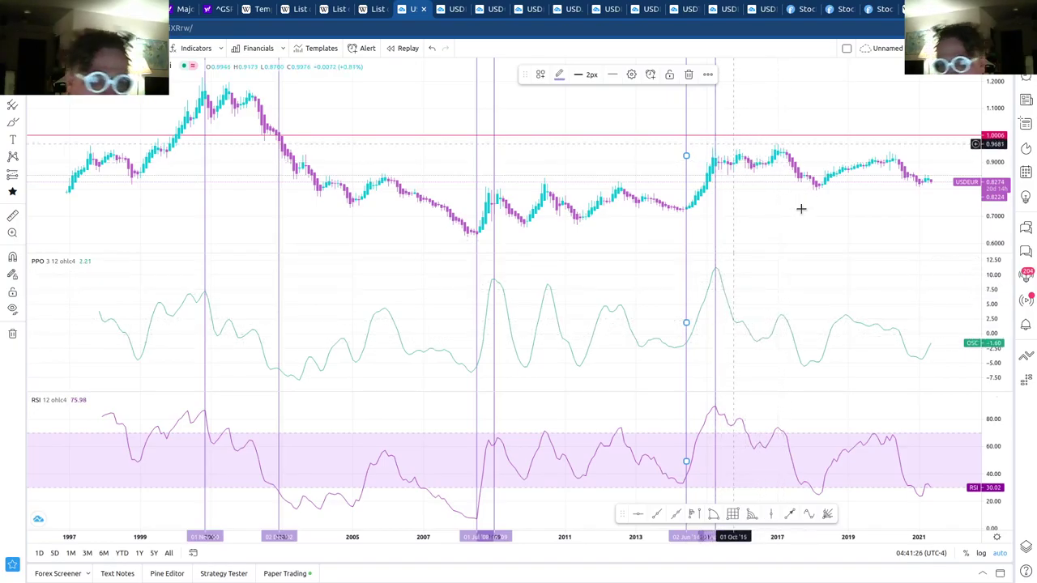
Step: On the USDINR chart, draw vertical lines at the 1991 spike, the 2009 peak and August 2011
left_click(454, 9)
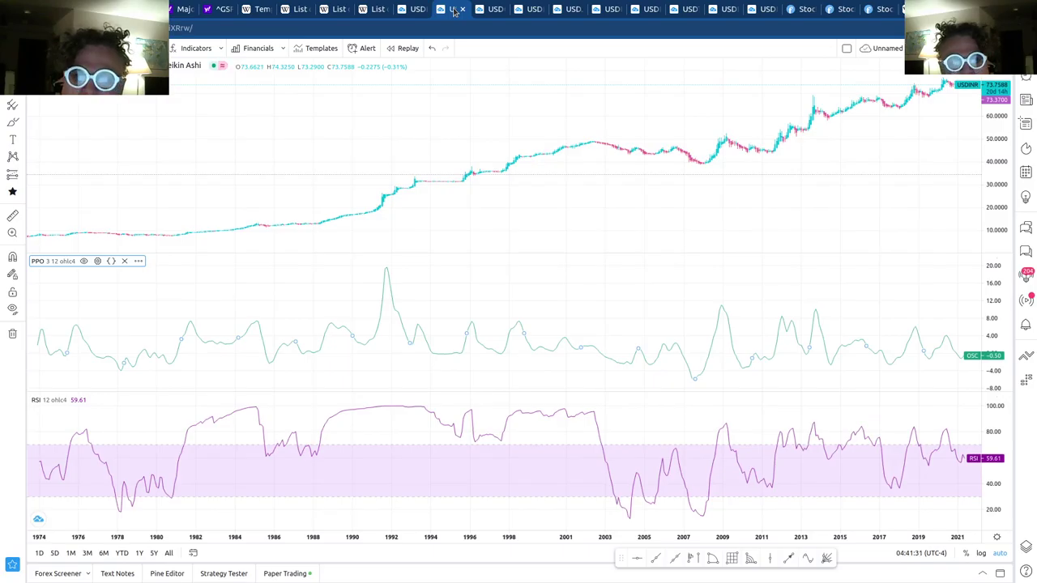
left_click_drag(508, 105, 516, 106)
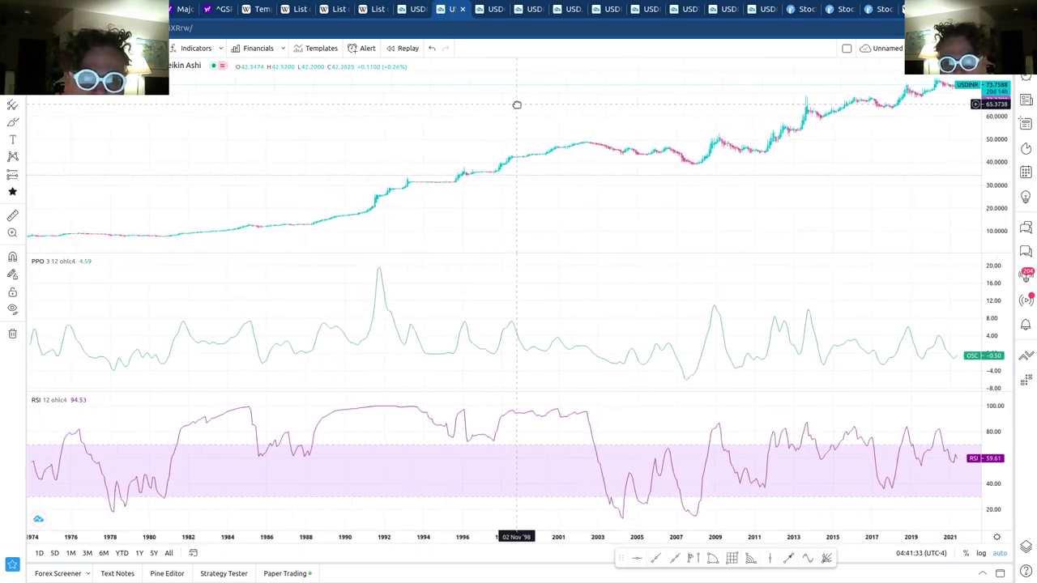
left_click(379, 295)
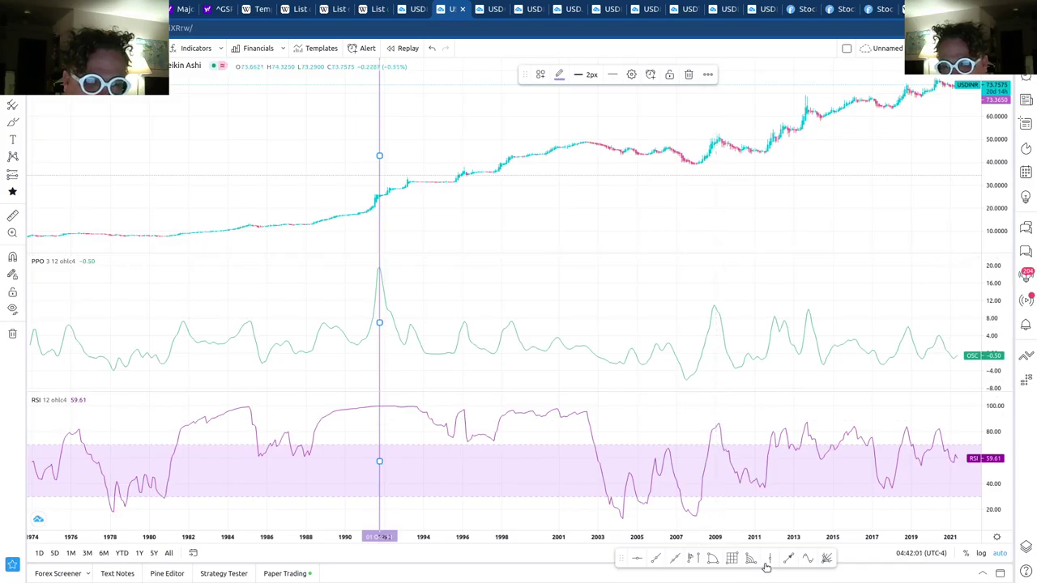
left_click(738, 491)
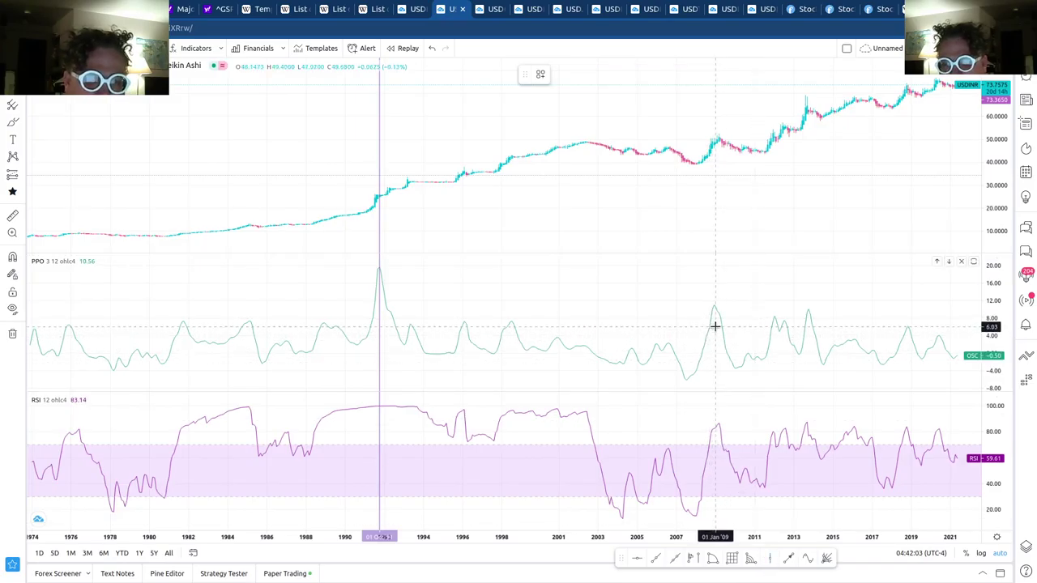
left_click(714, 326)
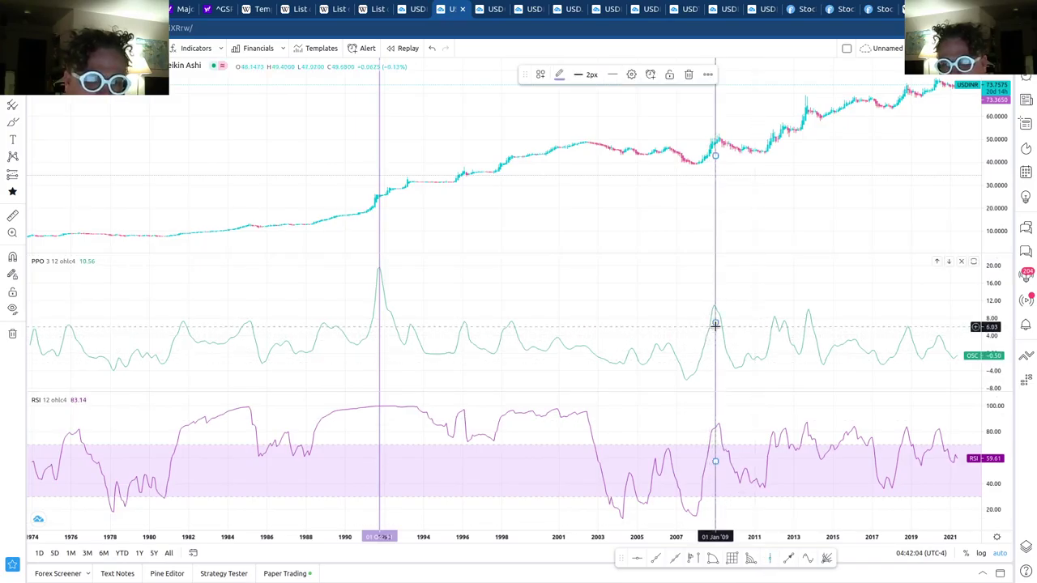
left_click(769, 478)
left_click(766, 353)
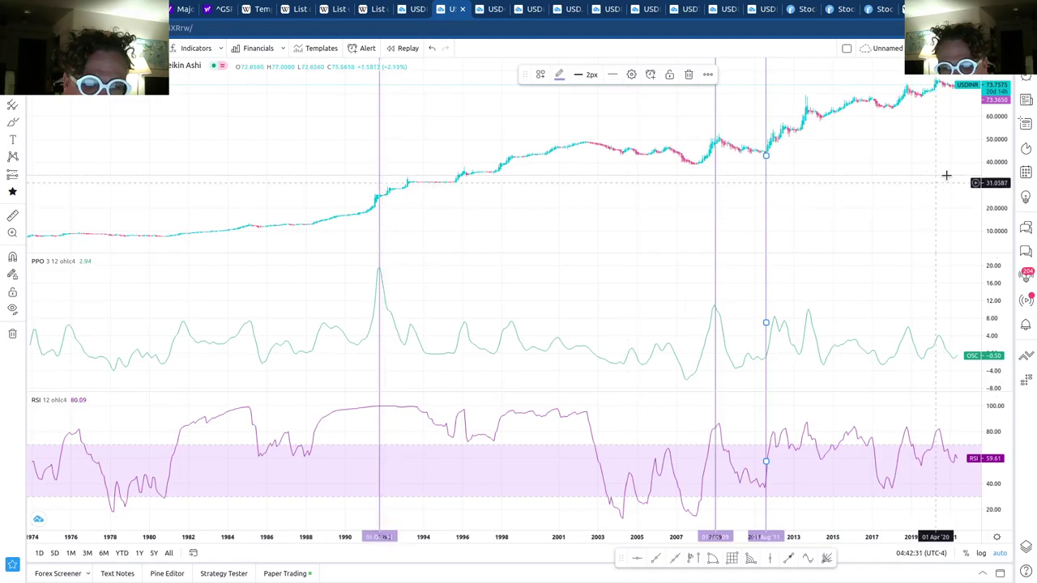
right_click(997, 152)
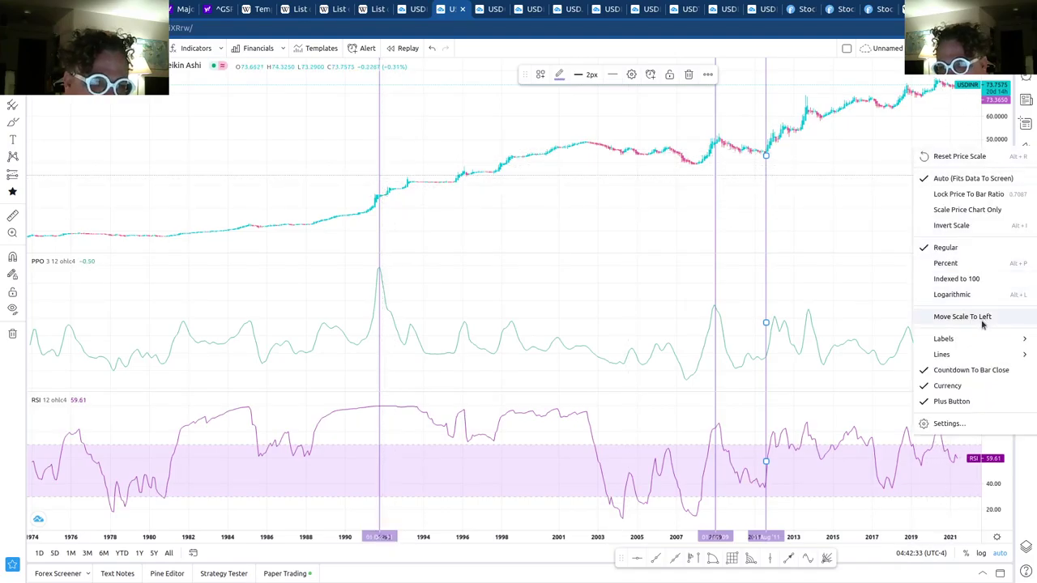
Step: Switch the USDINR price axis to a logarithmic scale
left_click(975, 295)
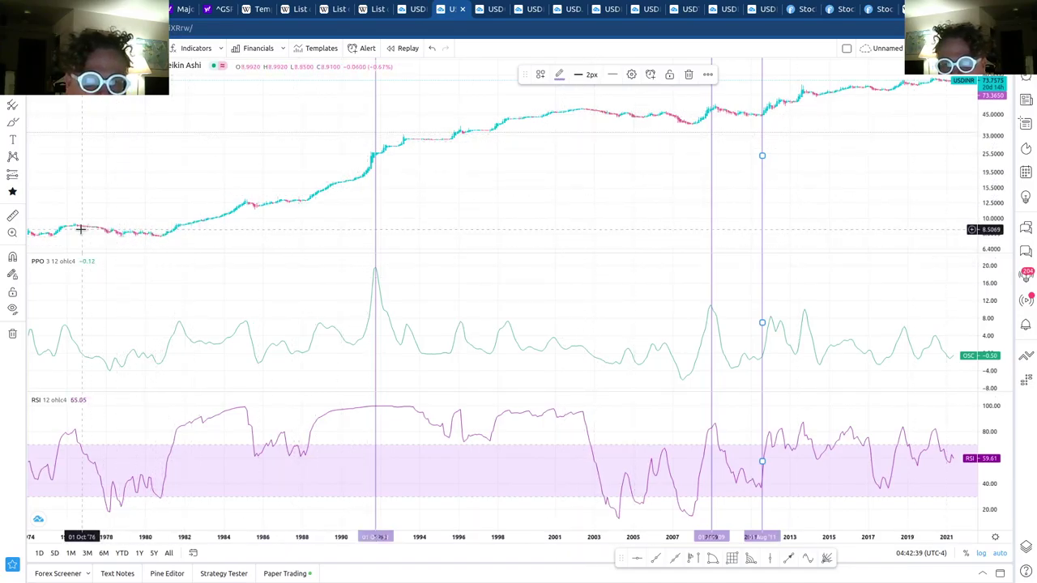
scroll(122, 207, "left", 2)
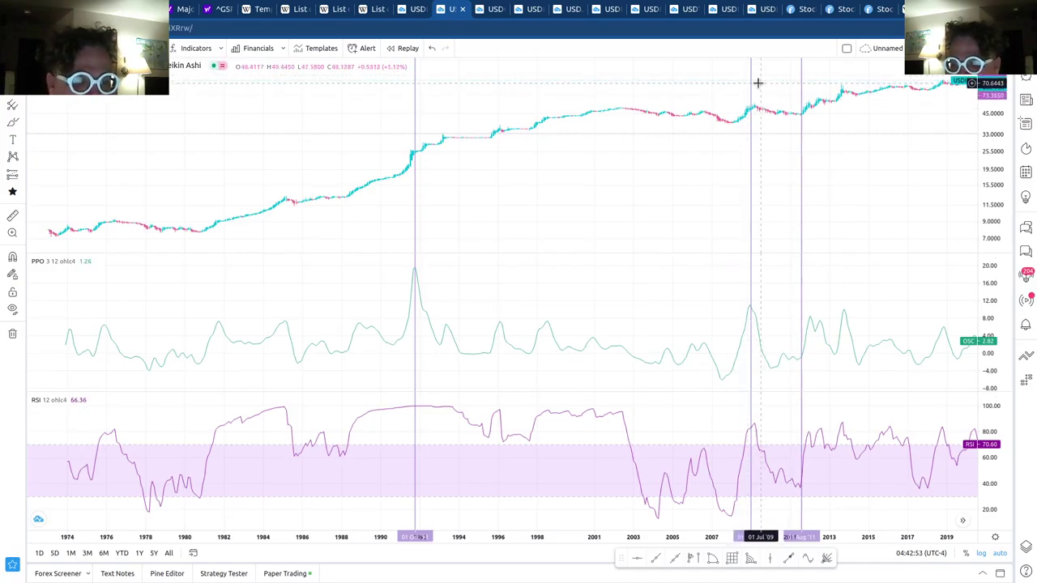
left_click(494, 9)
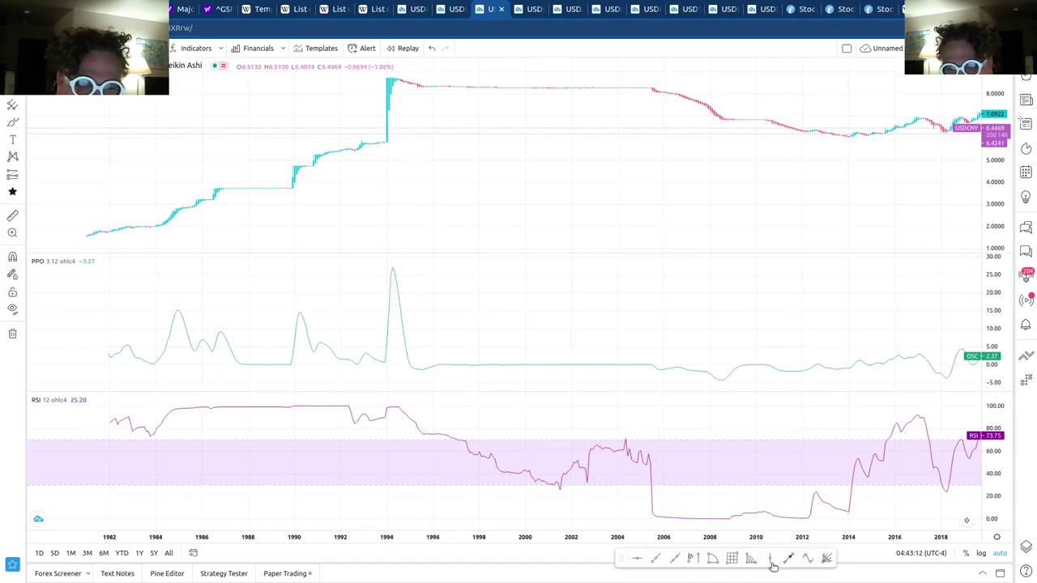
Step: Mark the 1994 jump and early-2014 low on USDCNY with vertical lines, then pan to later years
left_click(393, 293)
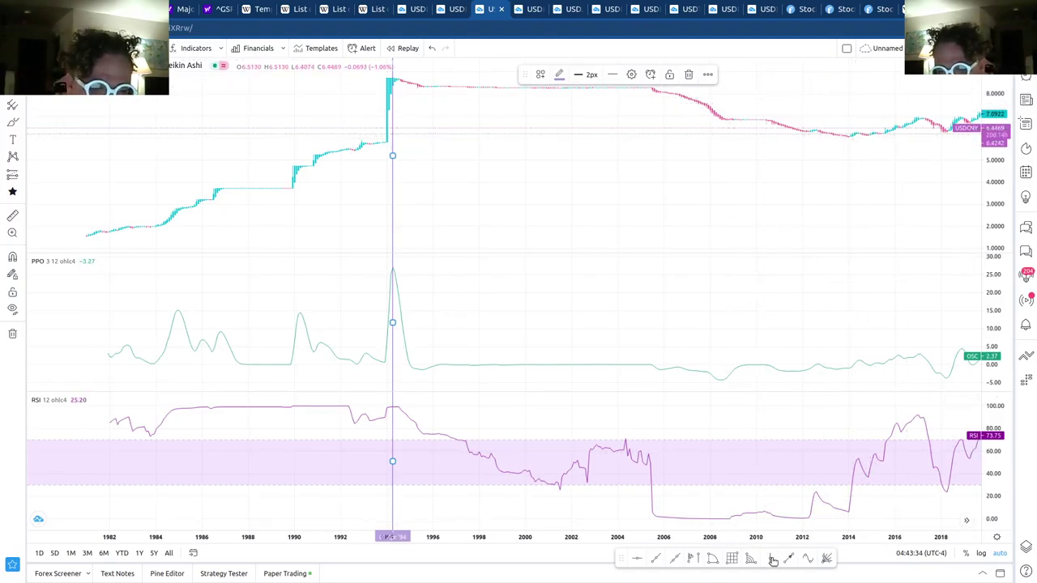
left_click(816, 204)
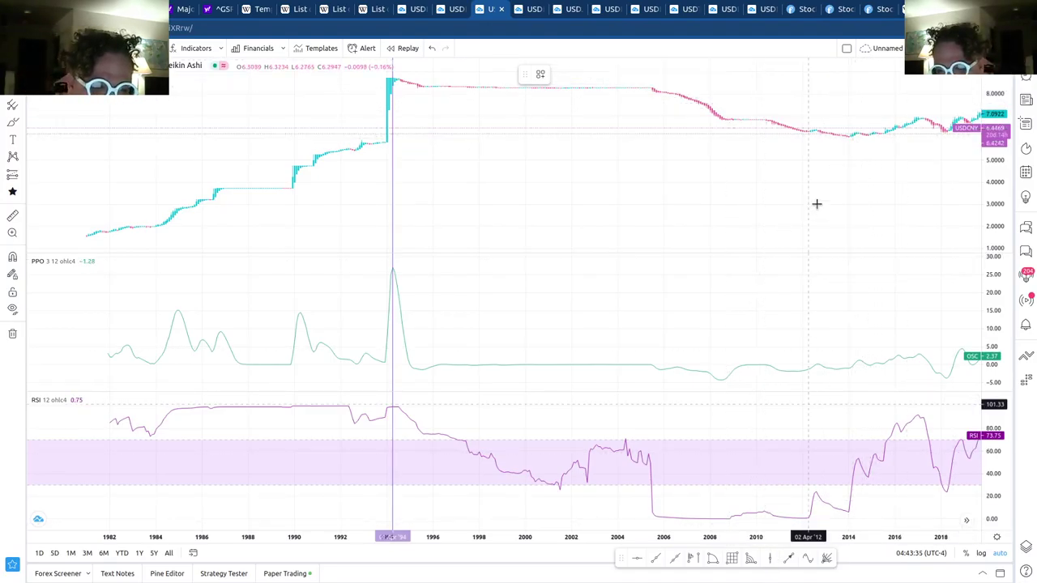
left_click(852, 146)
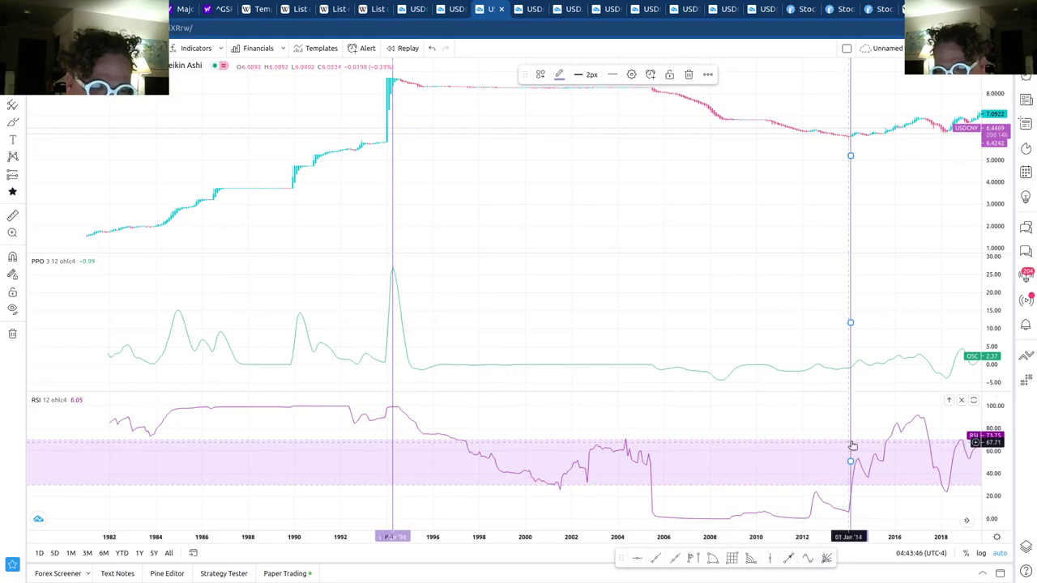
left_click_drag(850, 443, 849, 443)
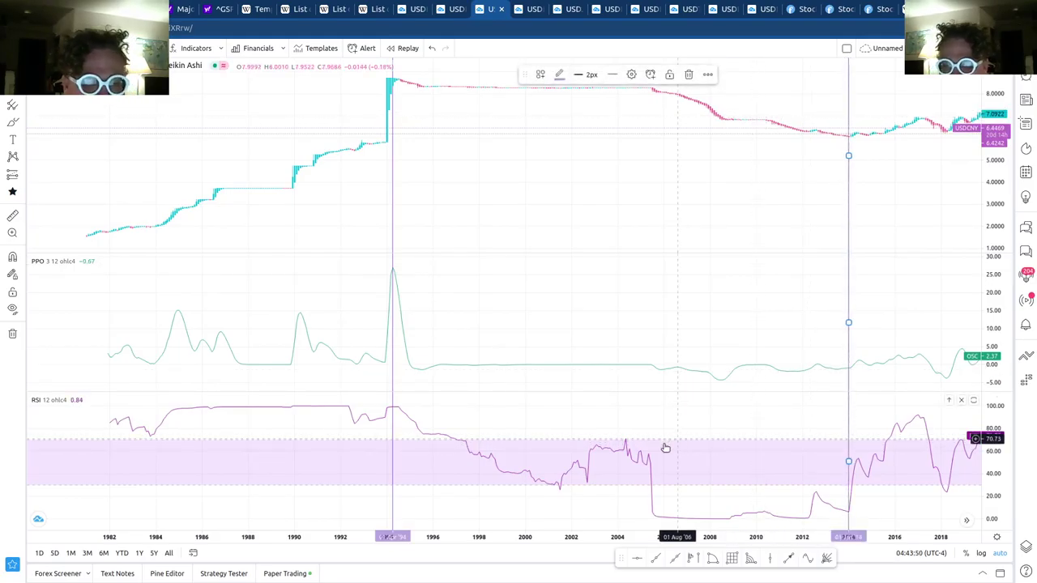
left_click(645, 404)
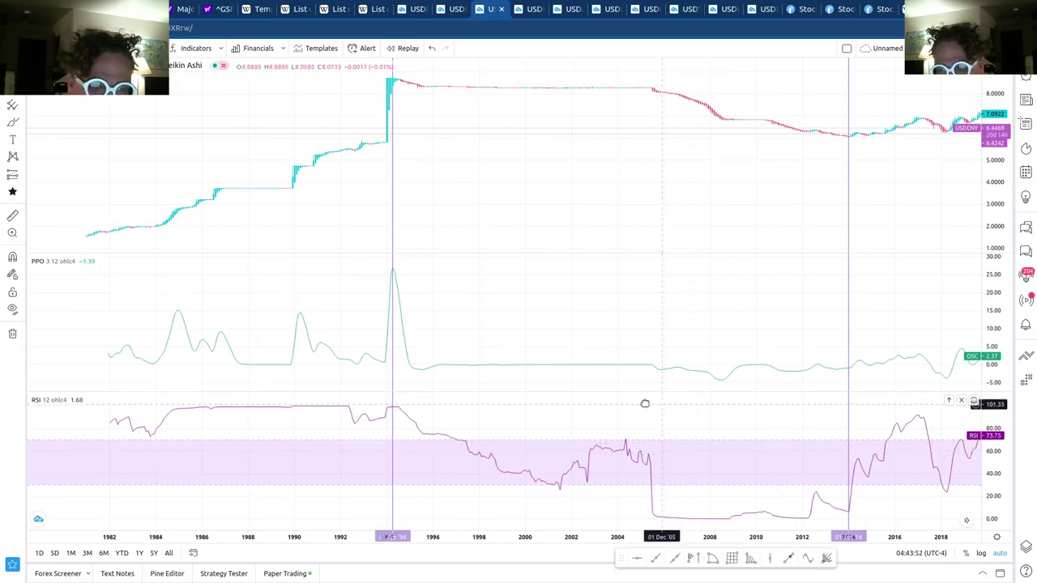
left_click_drag(645, 403, 512, 400)
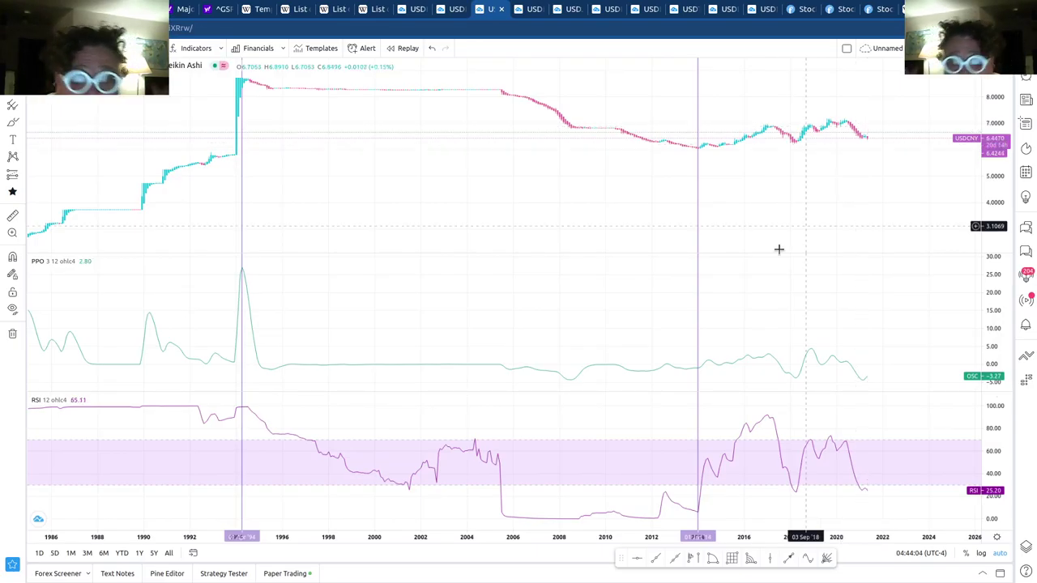
left_click(535, 9)
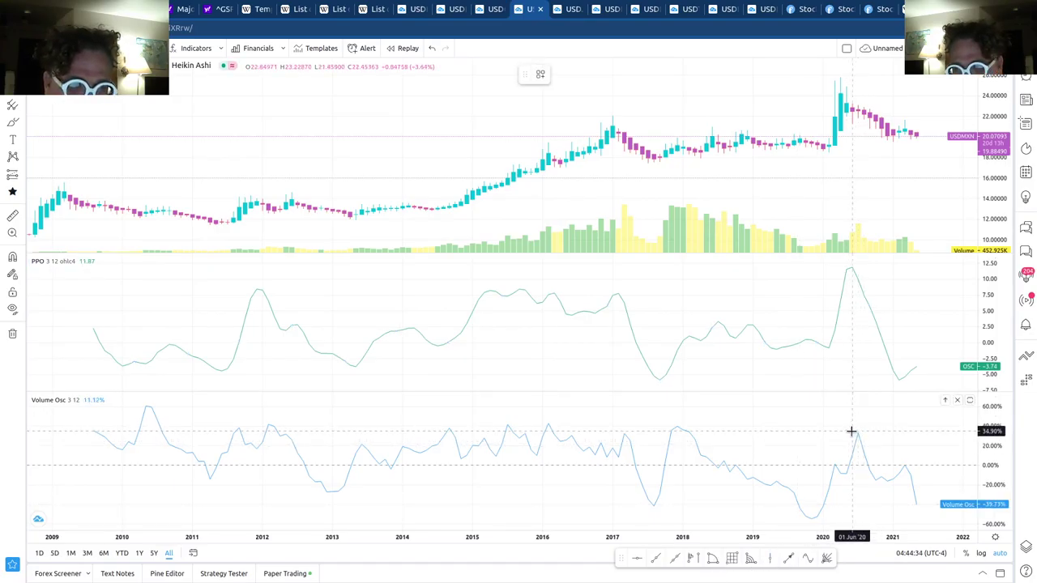
Step: Place a vertical line on the USDMXN June 2020 peak and rescale the time axis
key("alt+v")
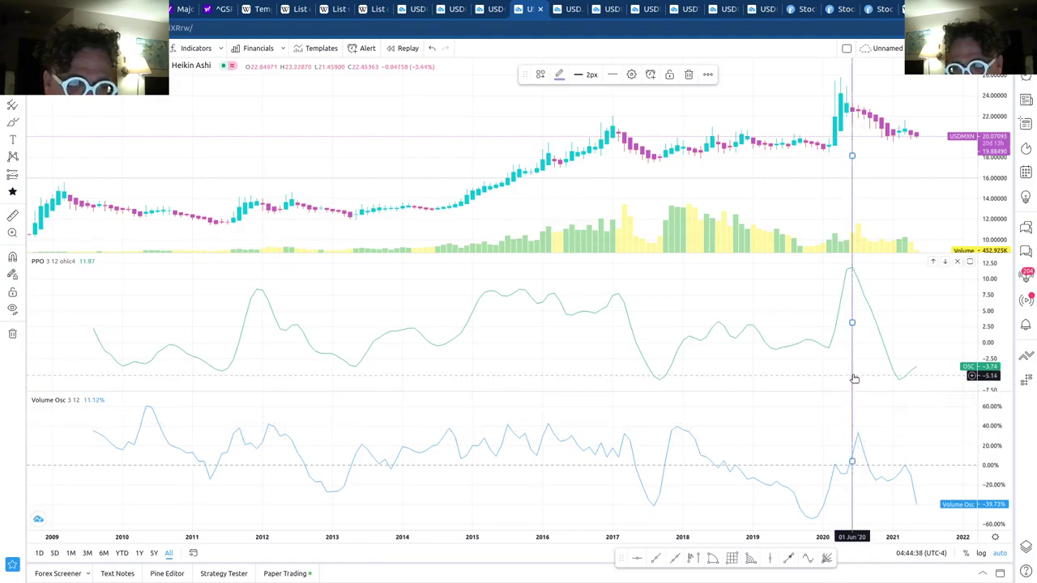
left_click_drag(854, 378, 846, 378)
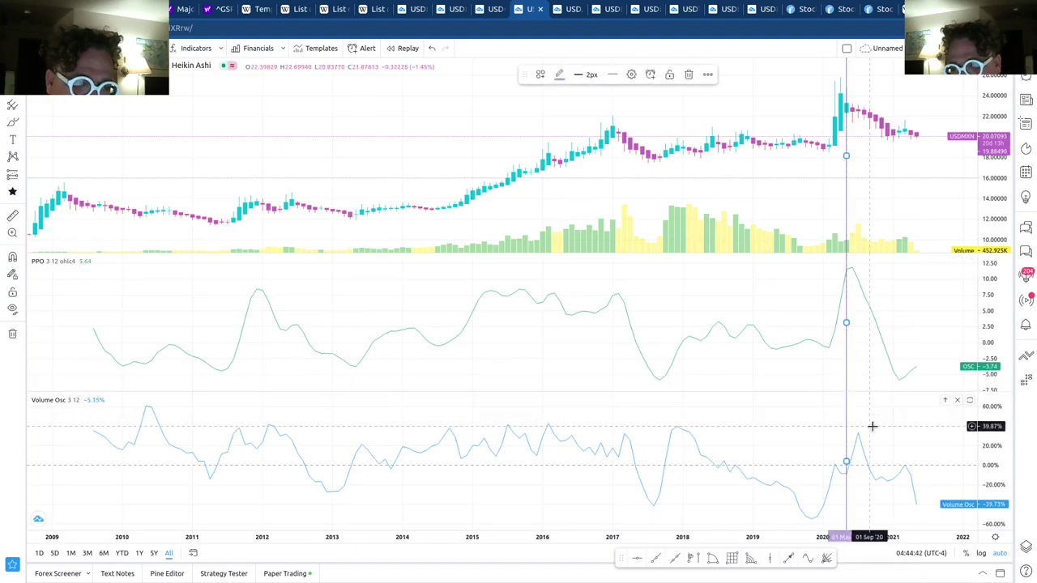
left_click_drag(847, 422, 852, 417)
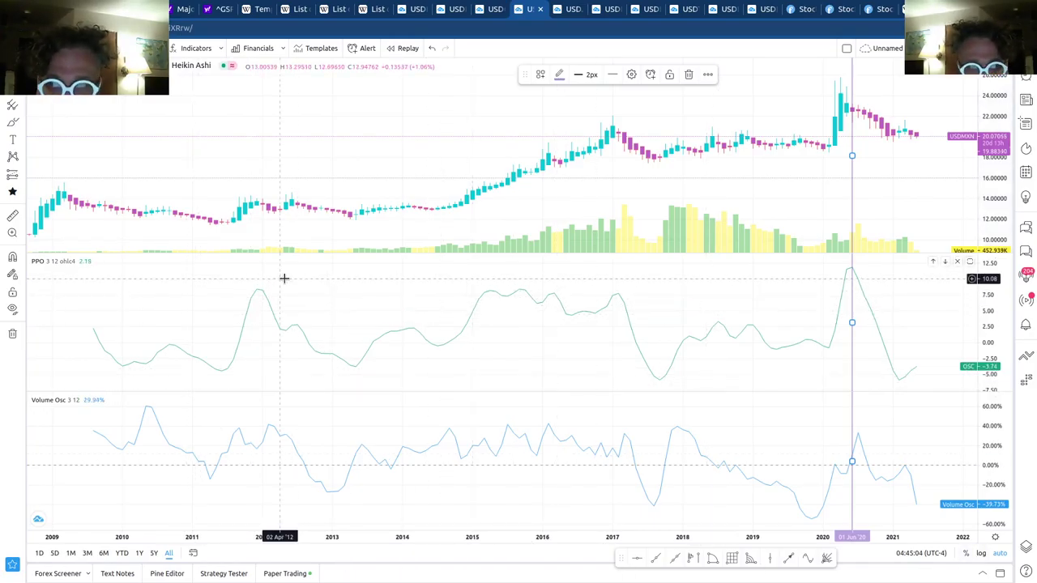
scroll(285, 278, "down", 2)
scroll(285, 278, "up", 2)
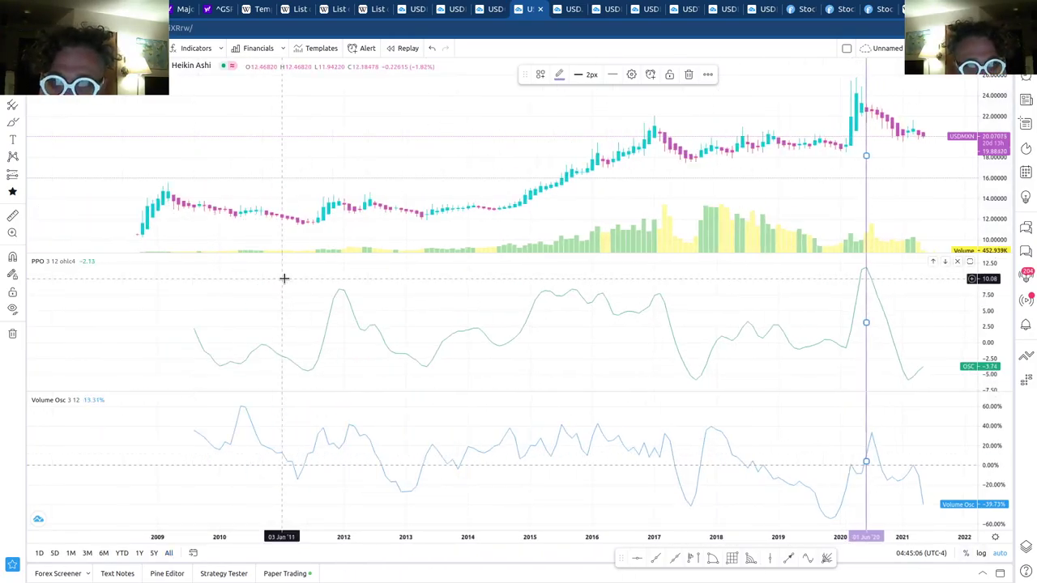
scroll(284, 277, "up", 2)
scroll(285, 278, "down", 1)
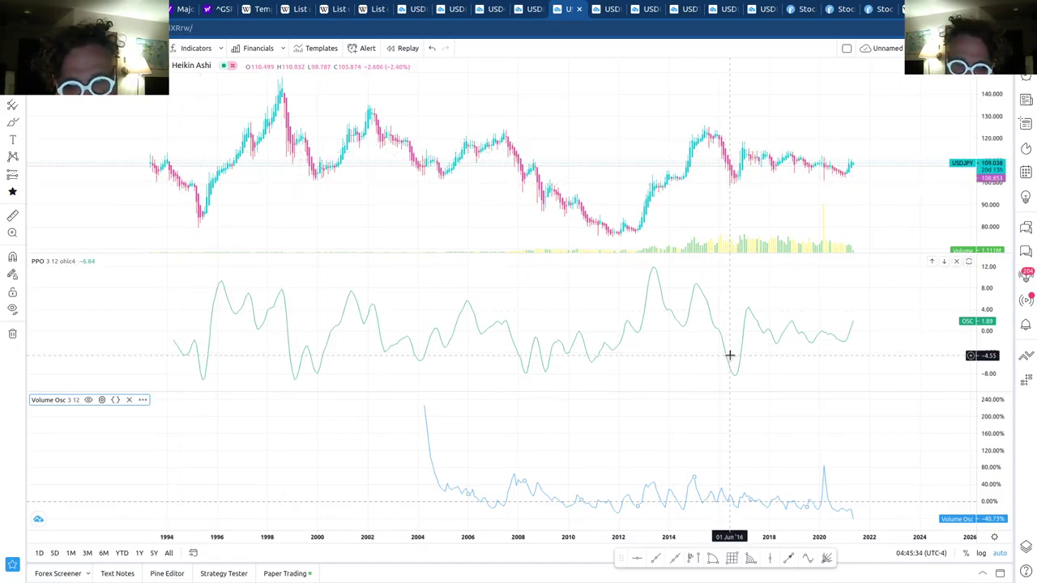
Step: Go via the Forbes 2000 and GDP spreadsheets to the Most Traded Currency sheet
left_click(960, 11)
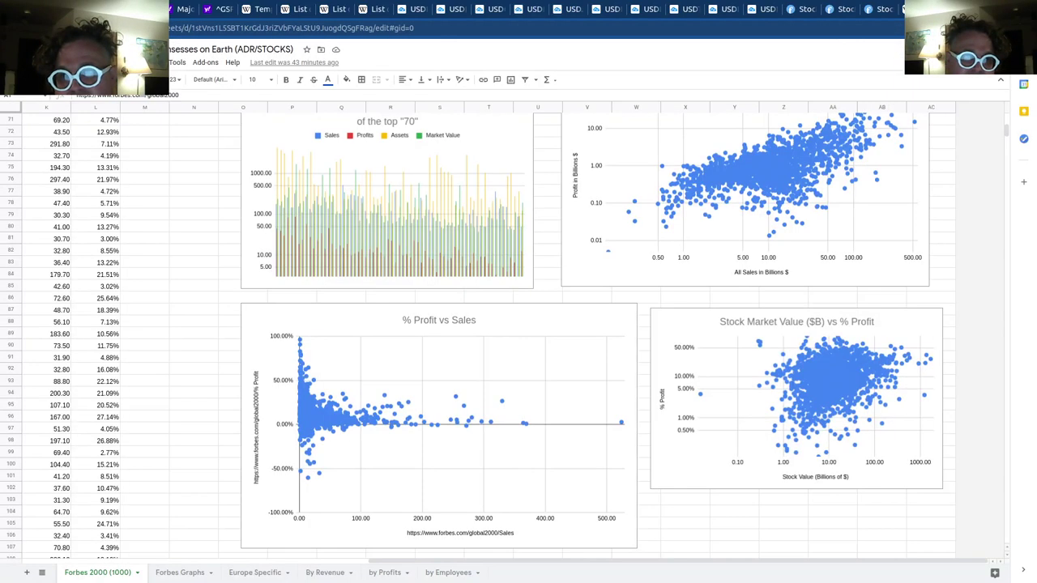
key("ctrl+Tab")
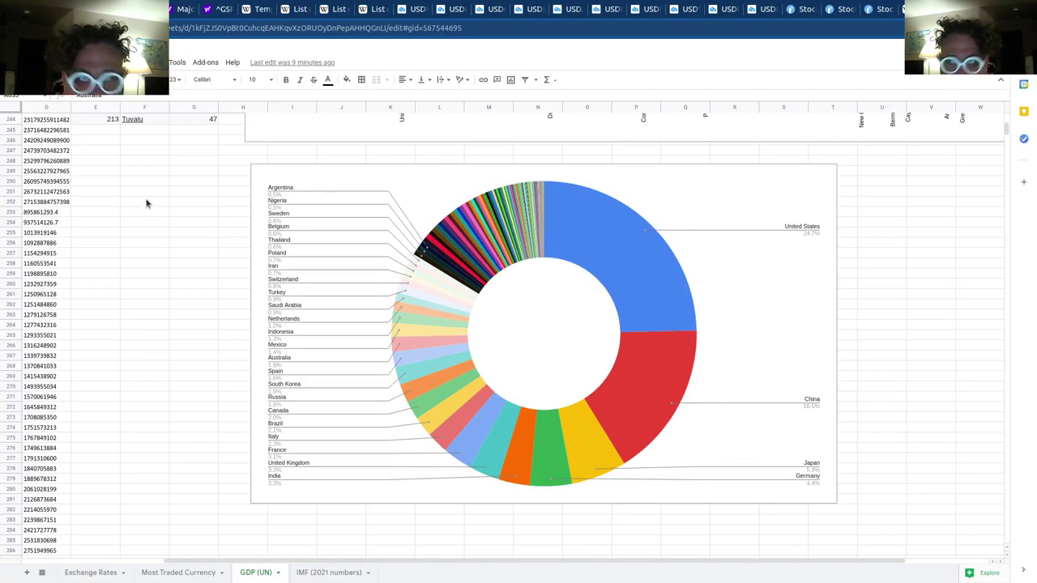
left_click(205, 576)
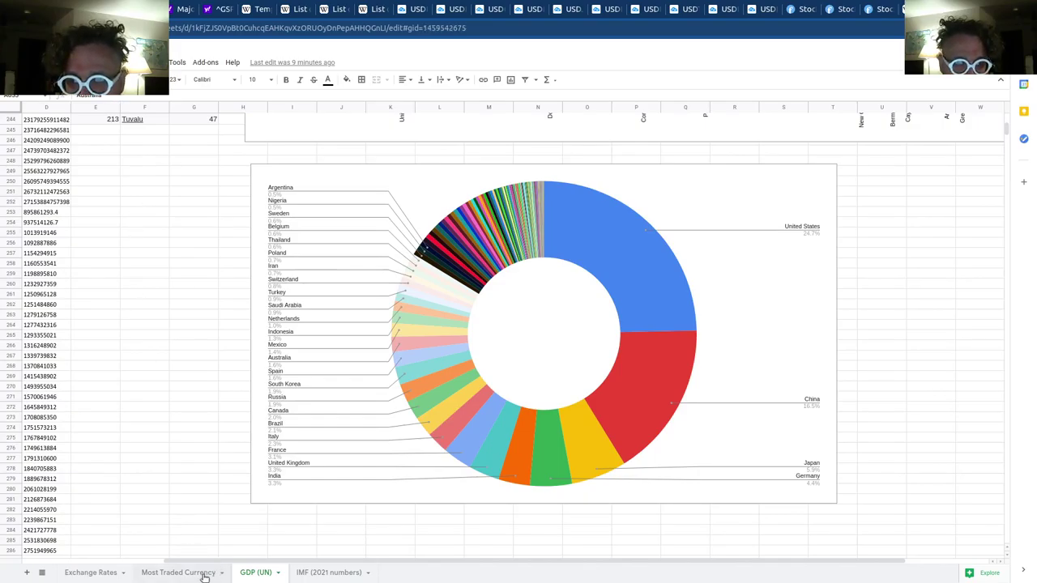
left_click(205, 576)
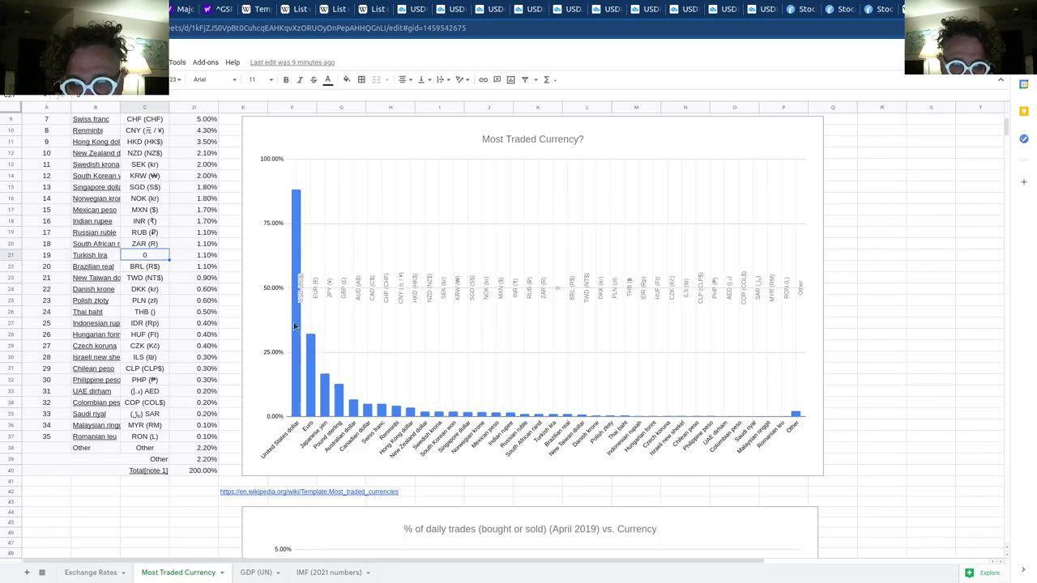
Step: Return to the USDBRL chart, then switch to the USDJPY chart
left_click(613, 9)
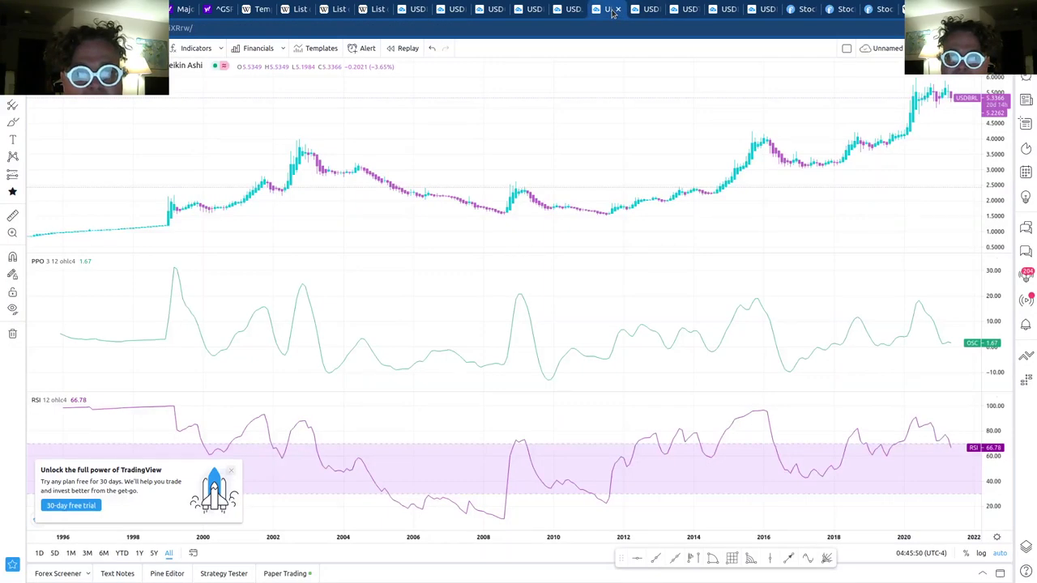
left_click(566, 11)
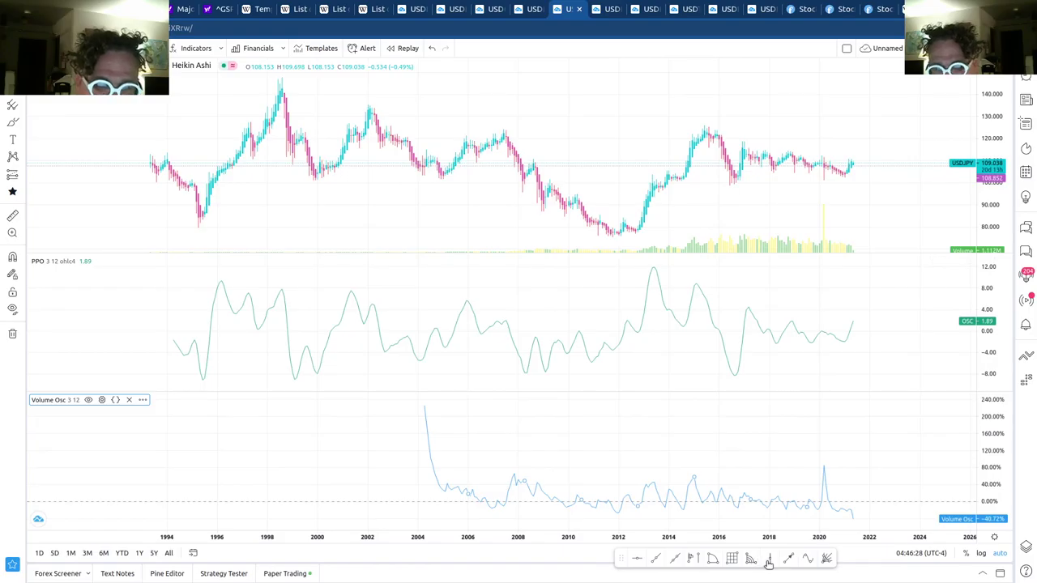
Step: On USDJPY, add vertical lines at the 2016 PPO trough, September 2012 low, July 2015 peak and 1998 peak
left_click(736, 372)
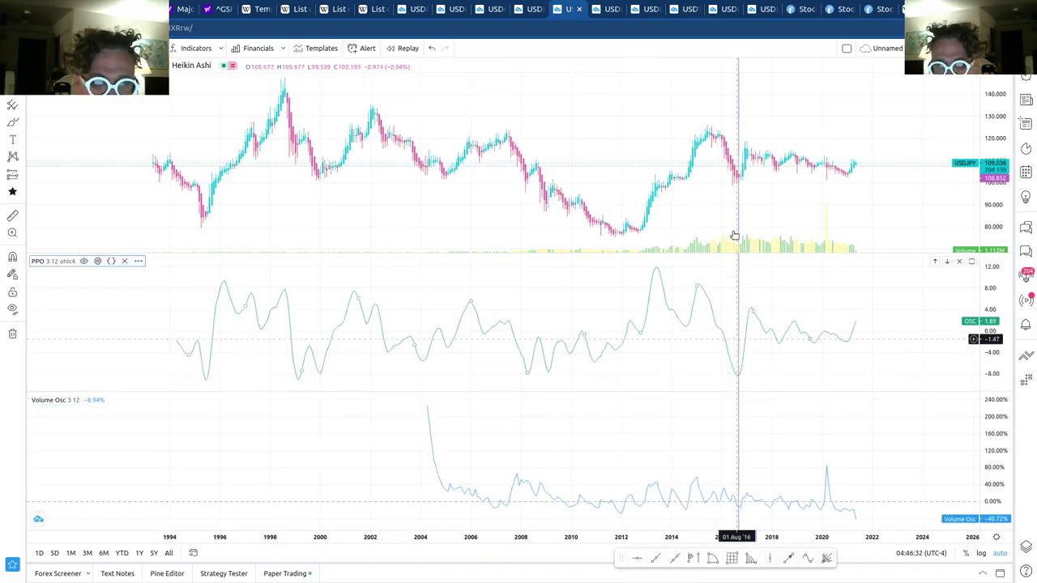
left_click(772, 560)
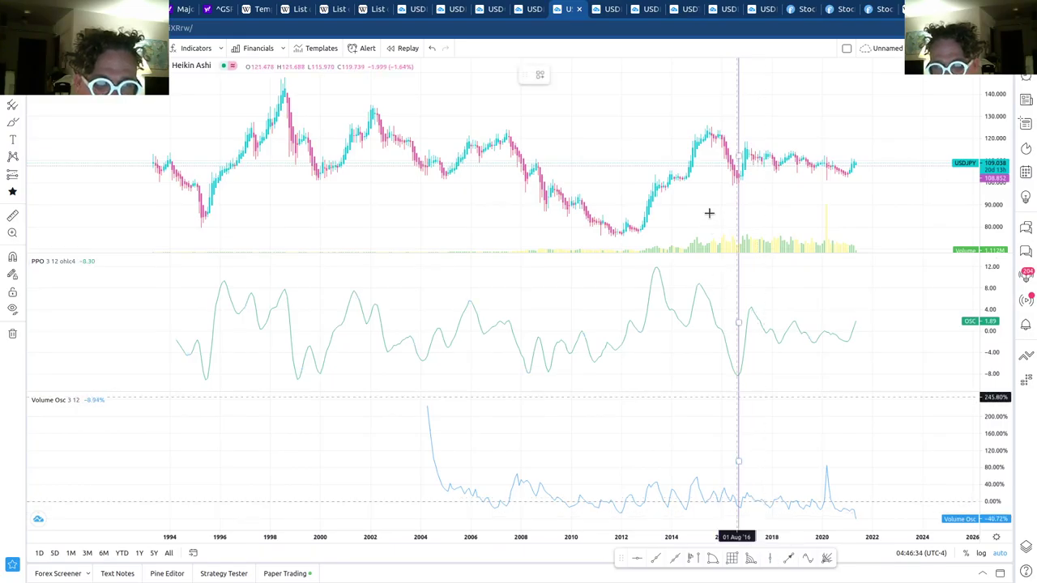
left_click(638, 216)
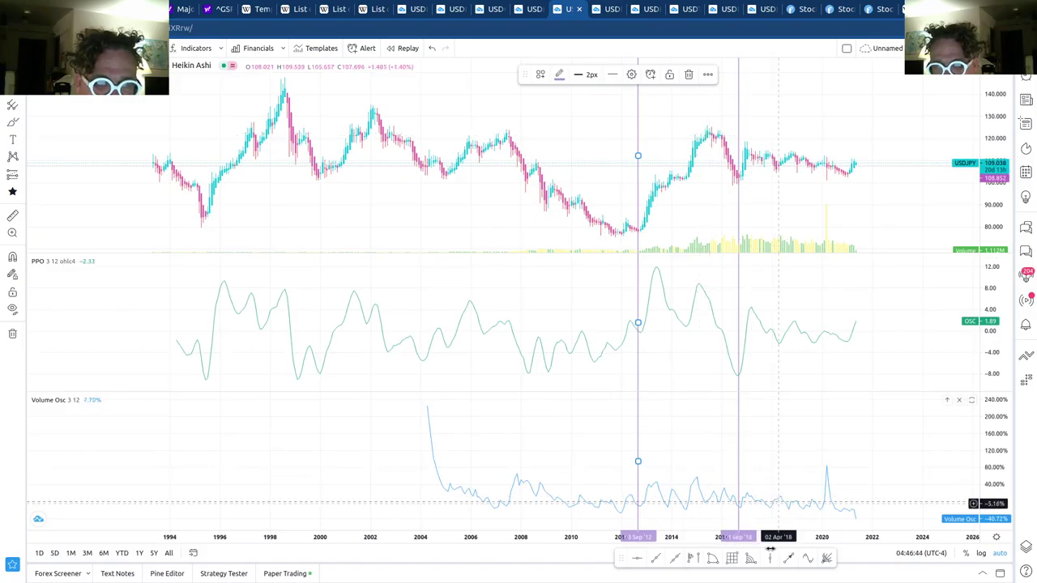
left_click(710, 178)
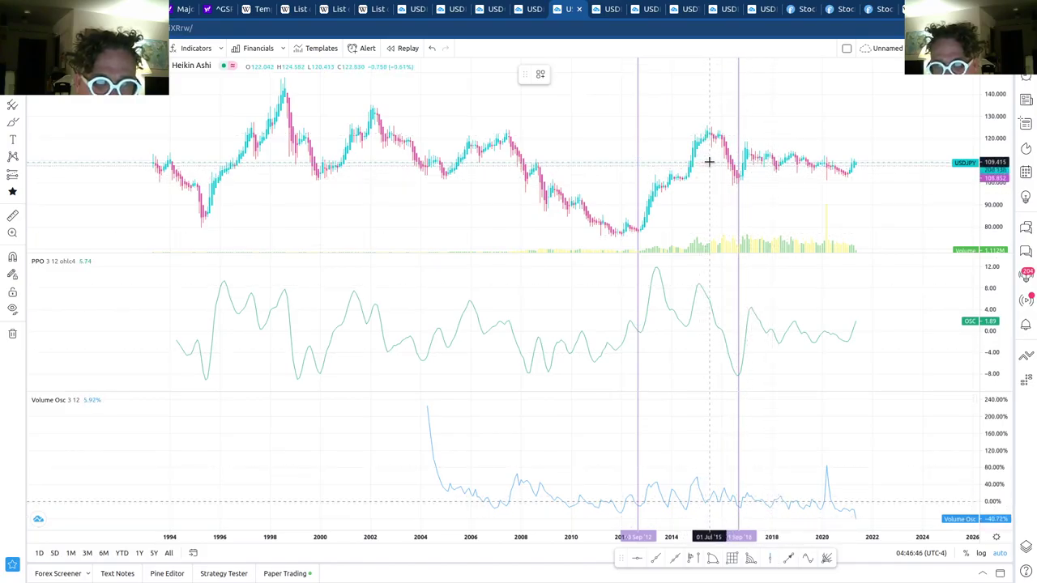
left_click(709, 162)
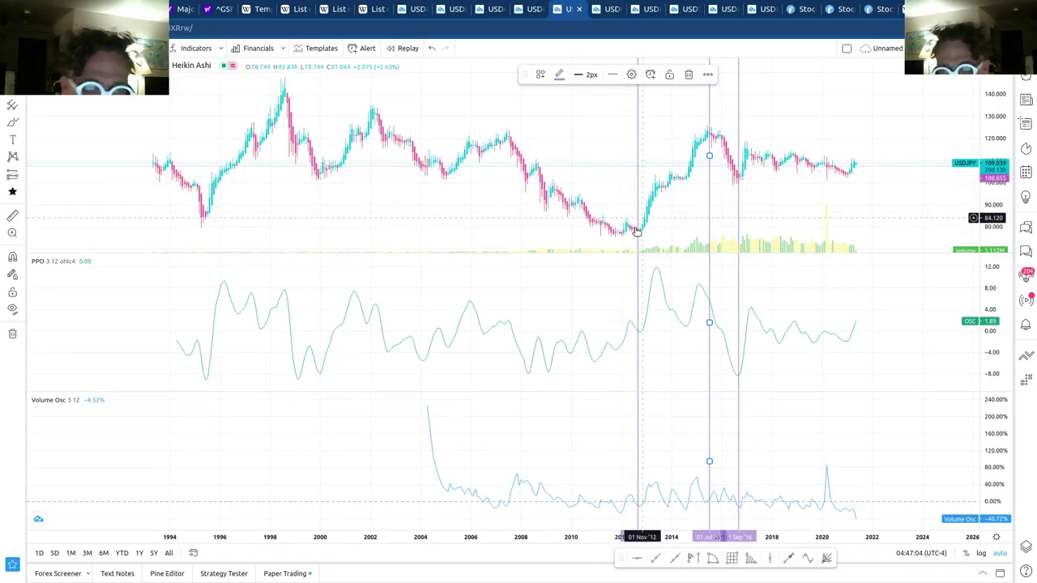
left_click(526, 146)
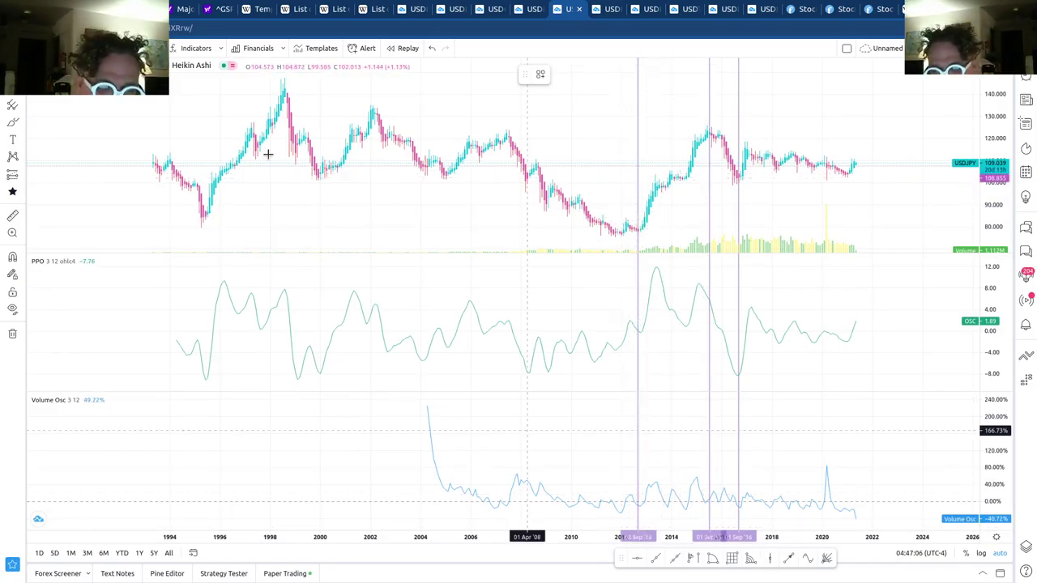
left_click(284, 126)
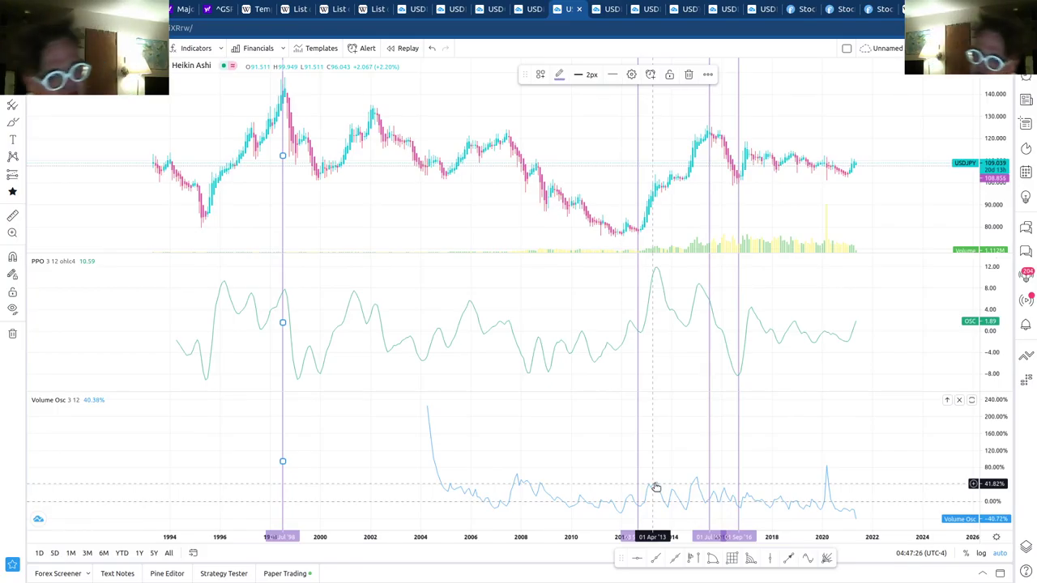
left_click(607, 11)
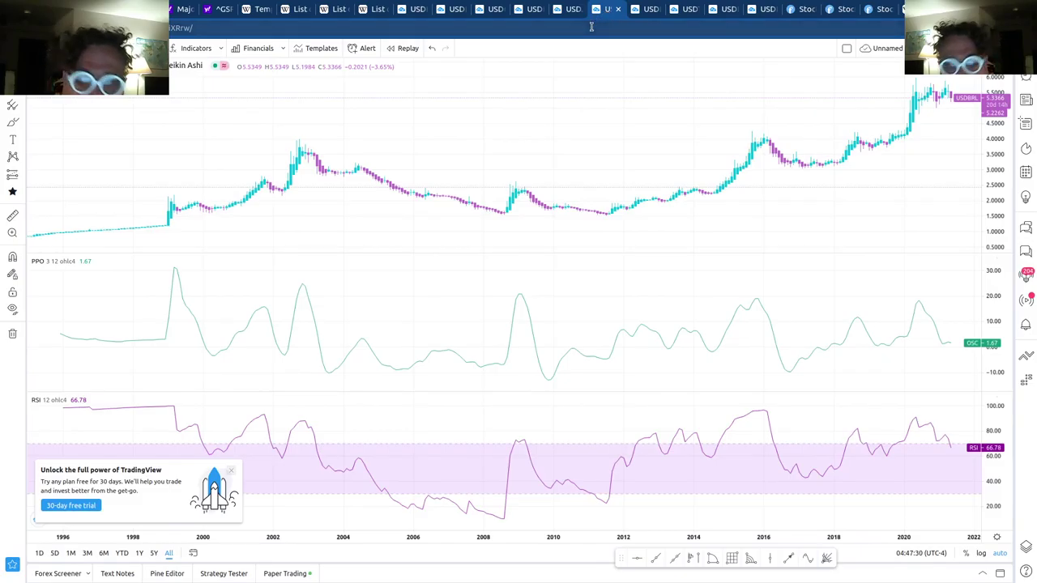
Step: Dismiss the promo popup on the USDBRL chart and move on to the USDRUB chart
left_click(231, 471)
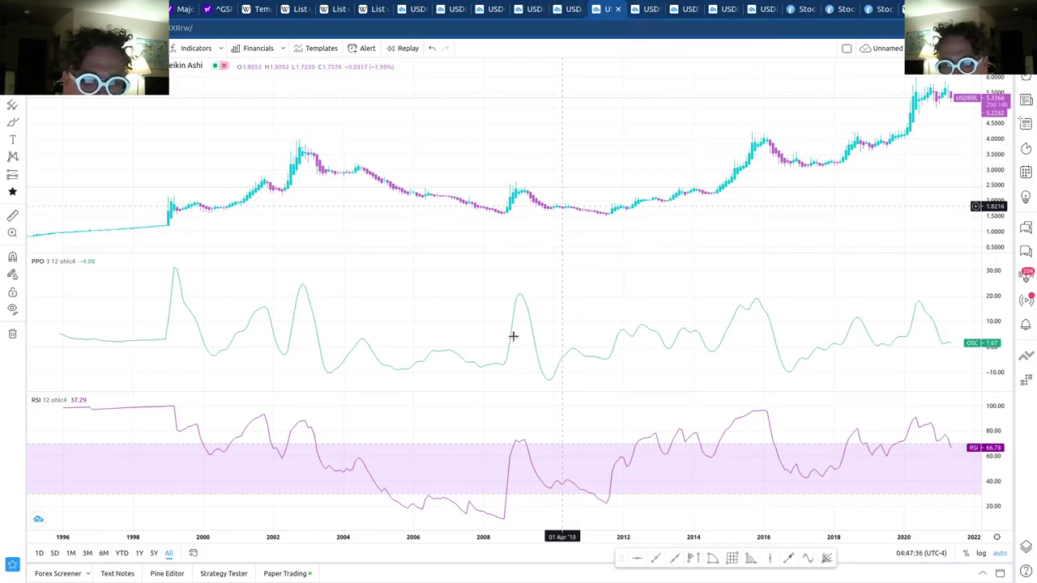
left_click(645, 8)
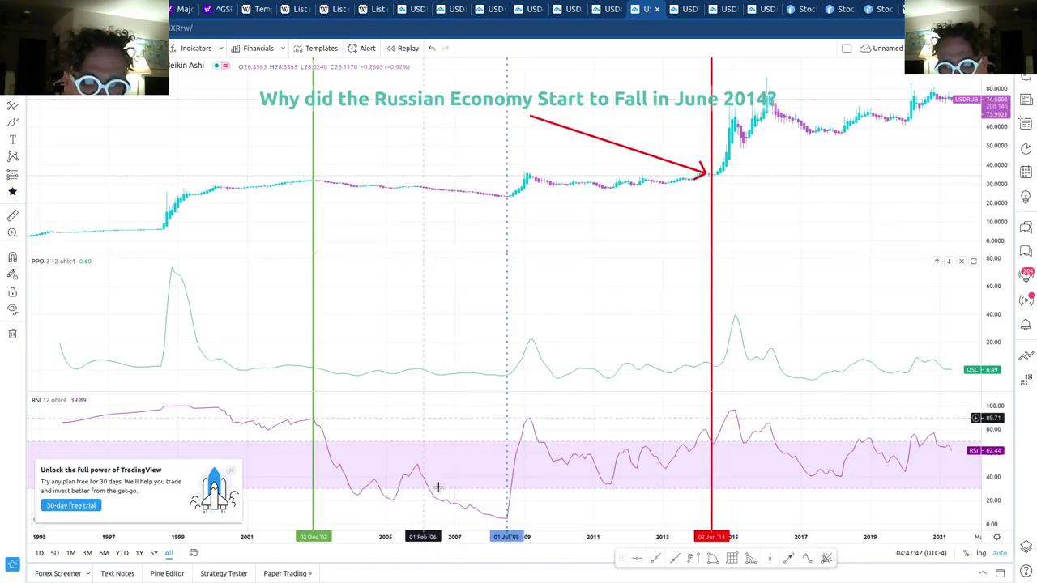
Step: Close the promo popup on the USDRUB chart and switch to the USDTHB chart
left_click(231, 469)
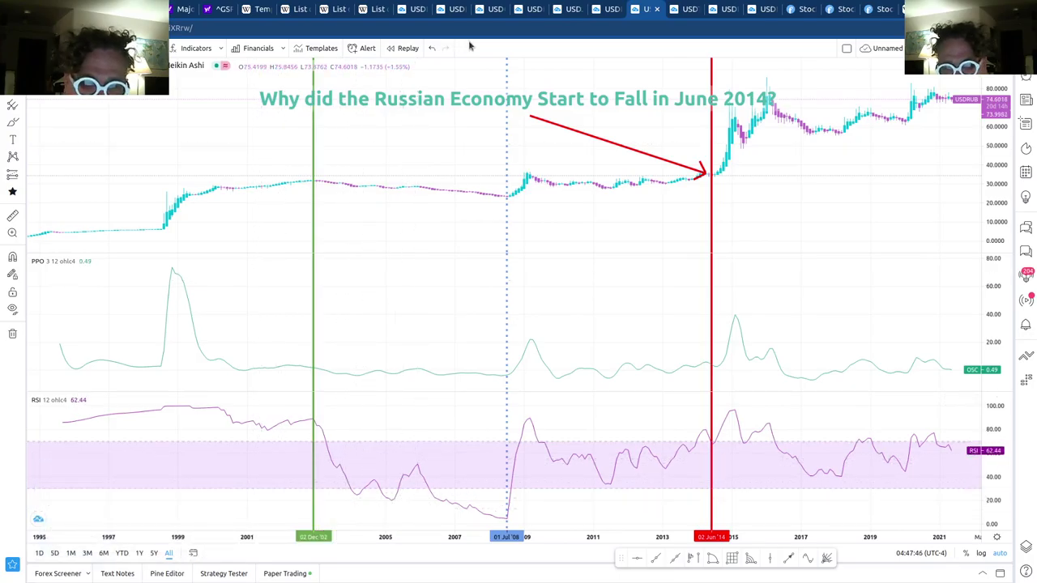
left_click(689, 10)
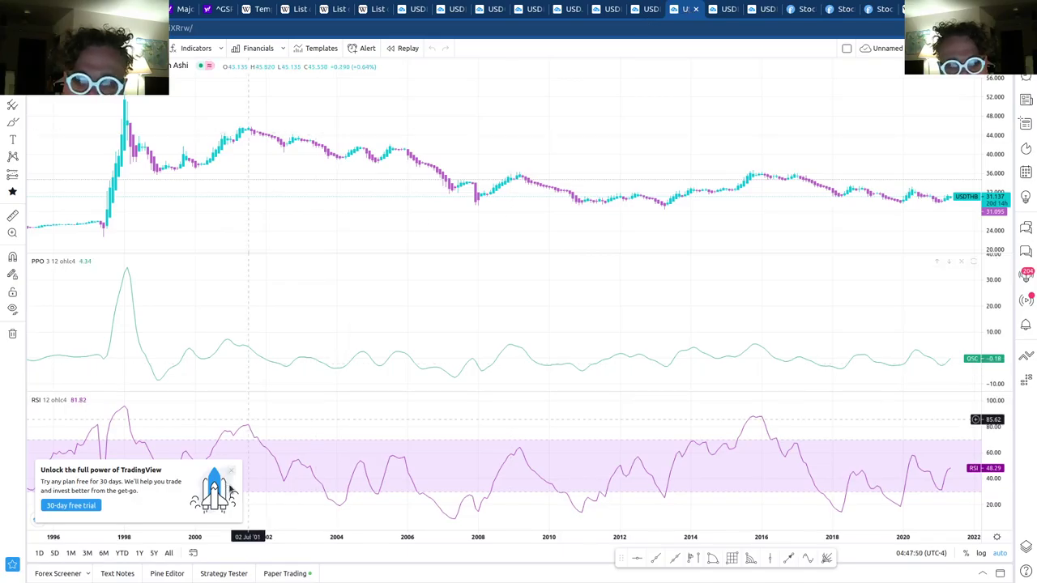
Step: Dismiss the USDTHB promo popup and zoom the time axis out back to the early 1980s
left_click(231, 469)
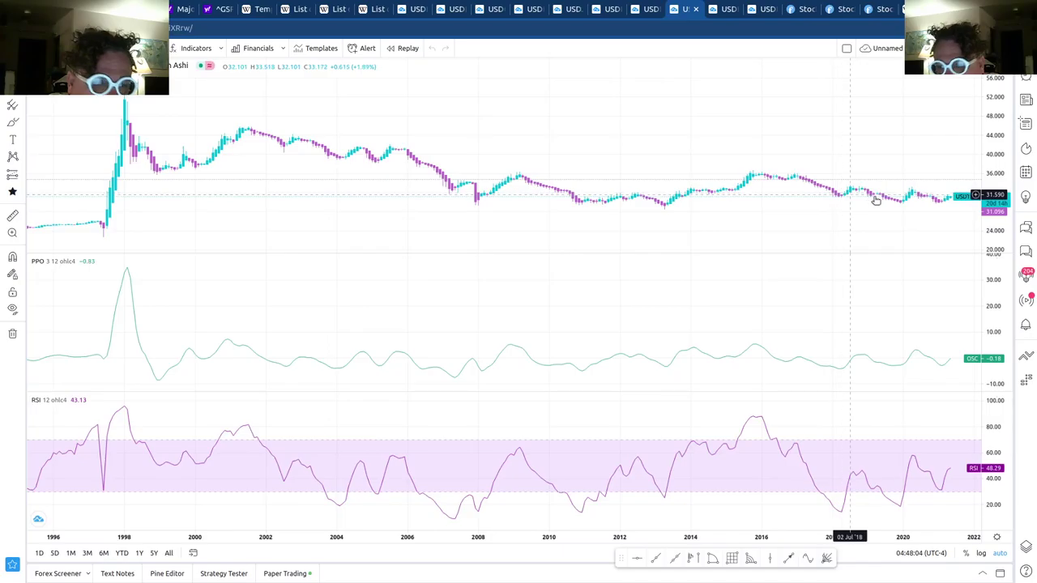
scroll(514, 244, "down", 3)
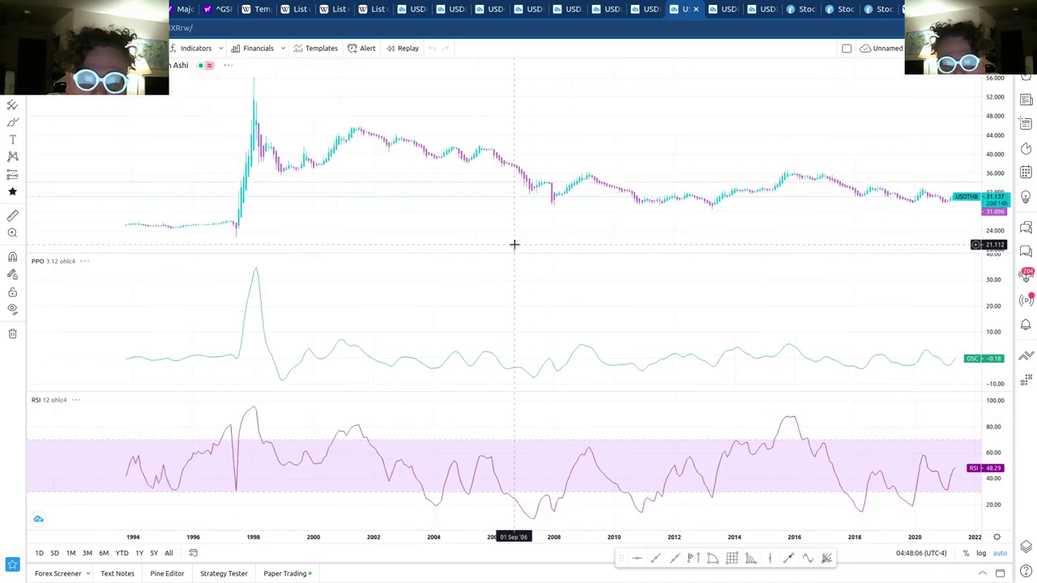
scroll(513, 244, "down", 2)
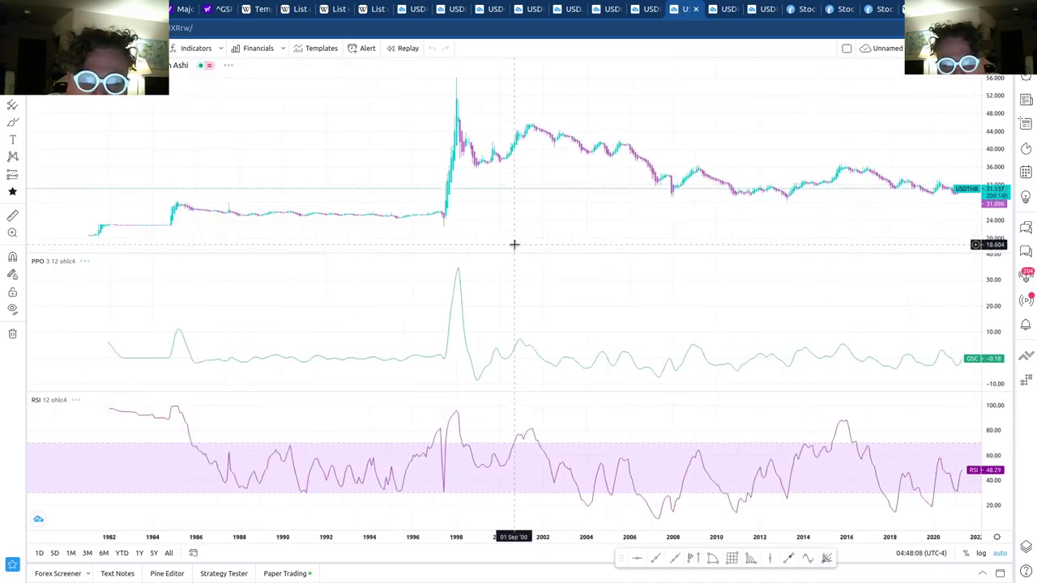
scroll(514, 244, "down", 2)
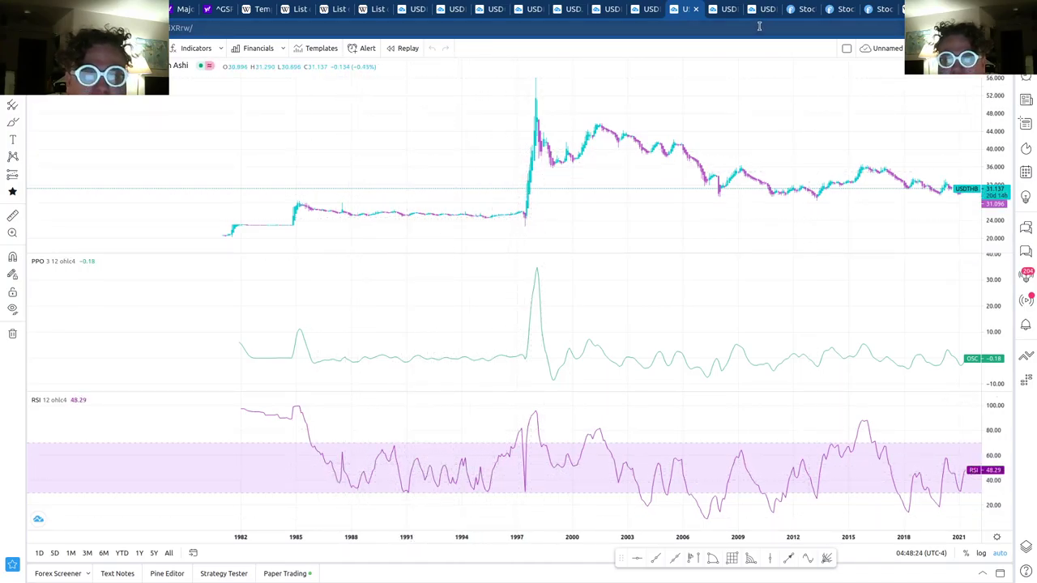
Step: Step through the USDIDR and USDPHP charts, dismissing the promo popup, then open the Finviz bubble chart
left_click(726, 10)
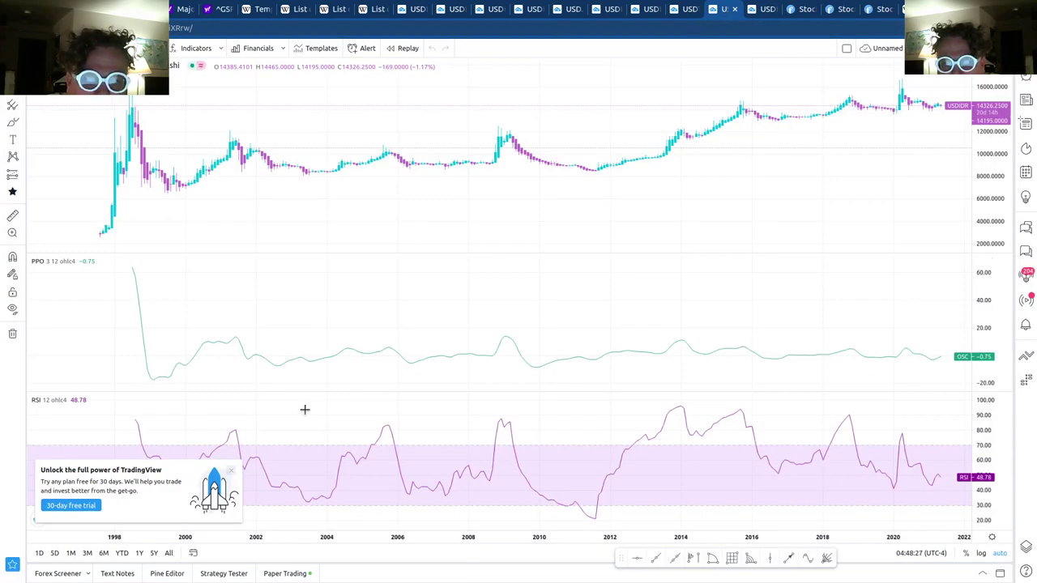
left_click(231, 470)
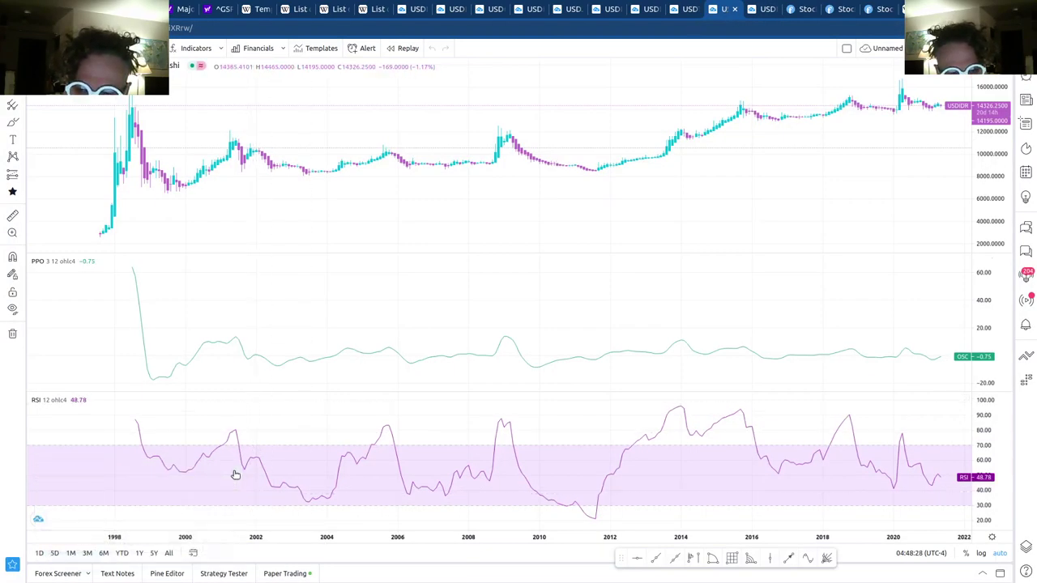
left_click(763, 10)
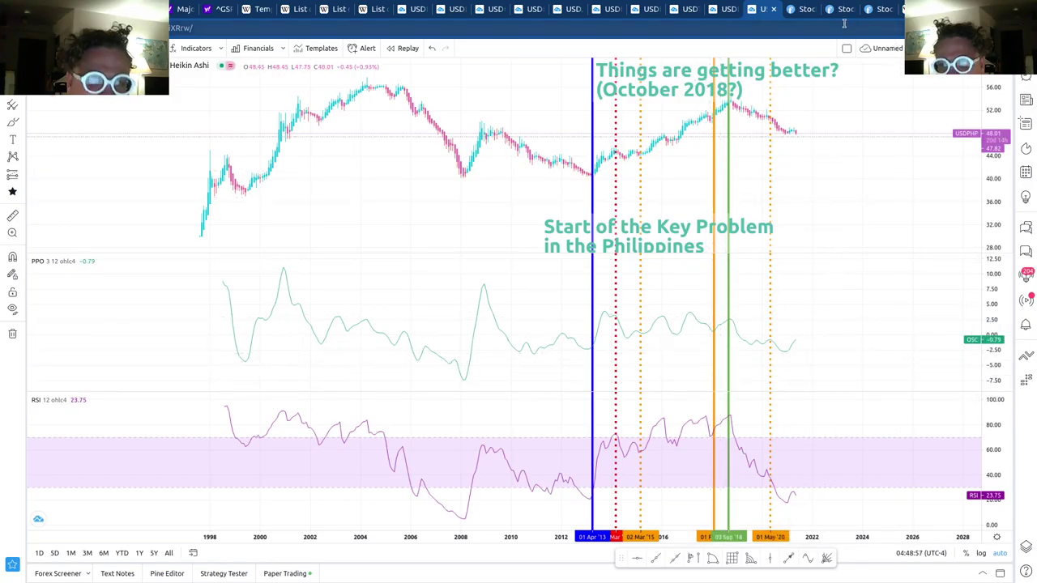
left_click(803, 13)
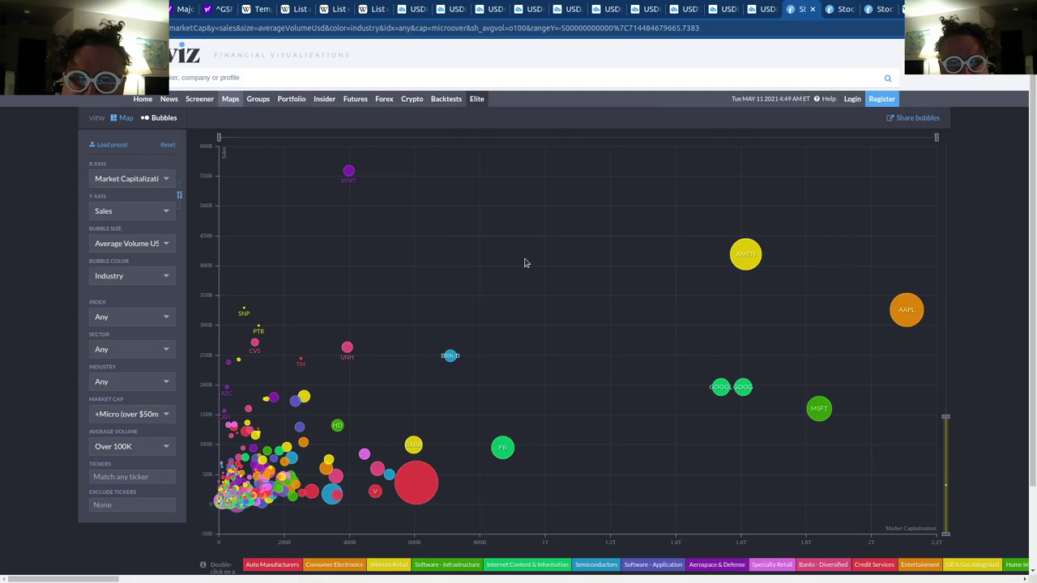
Step: Inspect the AMZN and AAPL bubble info cards, then go to the Google Sheets Forbes 2000 charts
mouse_move(760, 264)
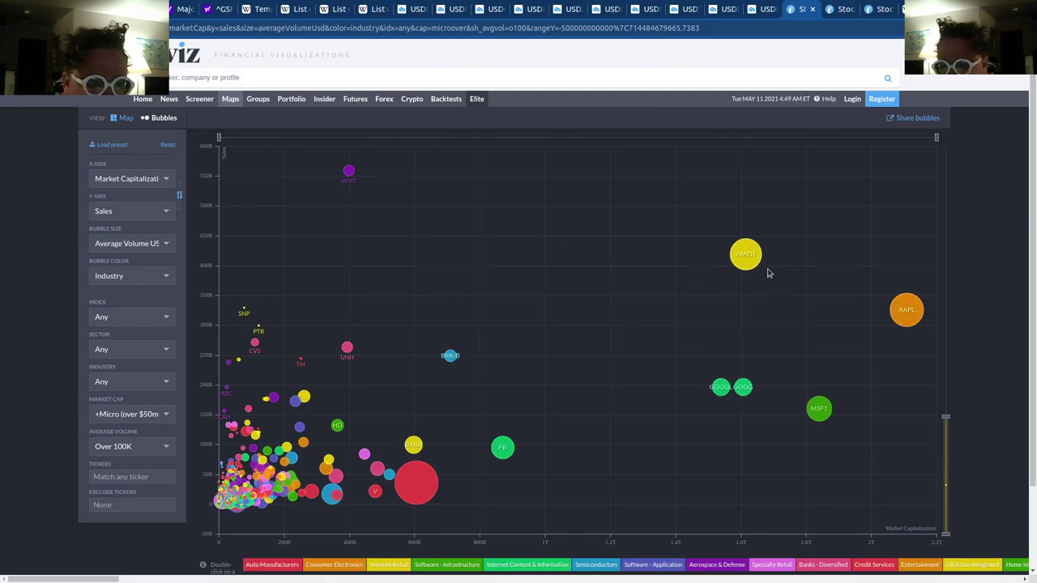
mouse_move(913, 325)
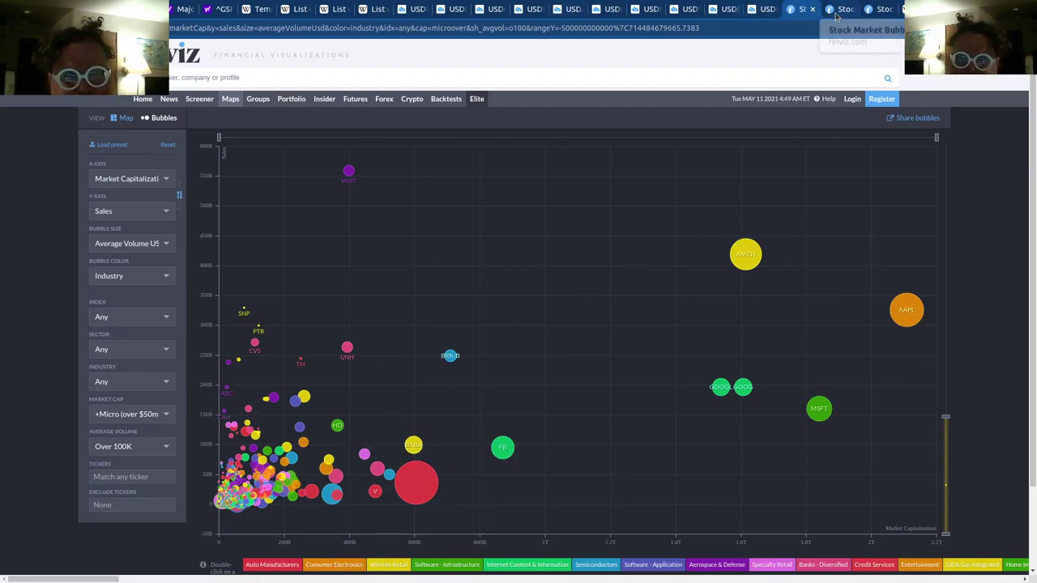
left_click(130, 9)
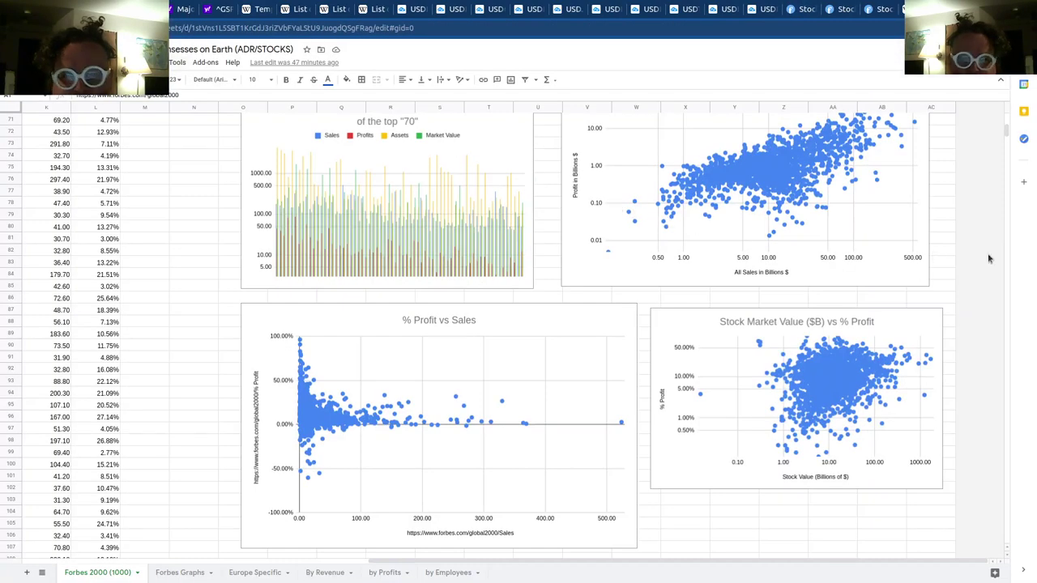
Step: Browse the scatter charts on the Forbes 2000 sheet, then return to the Finviz bubble chart
left_click_drag(1010, 133, 1009, 138)
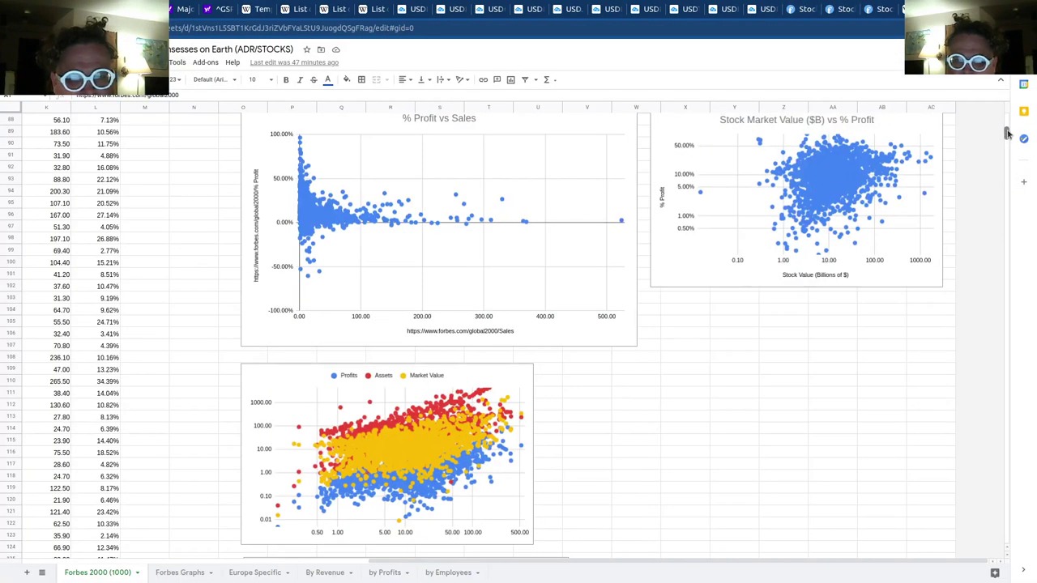
scroll(1007, 133, "up", 5)
scroll(1007, 133, "down", 8)
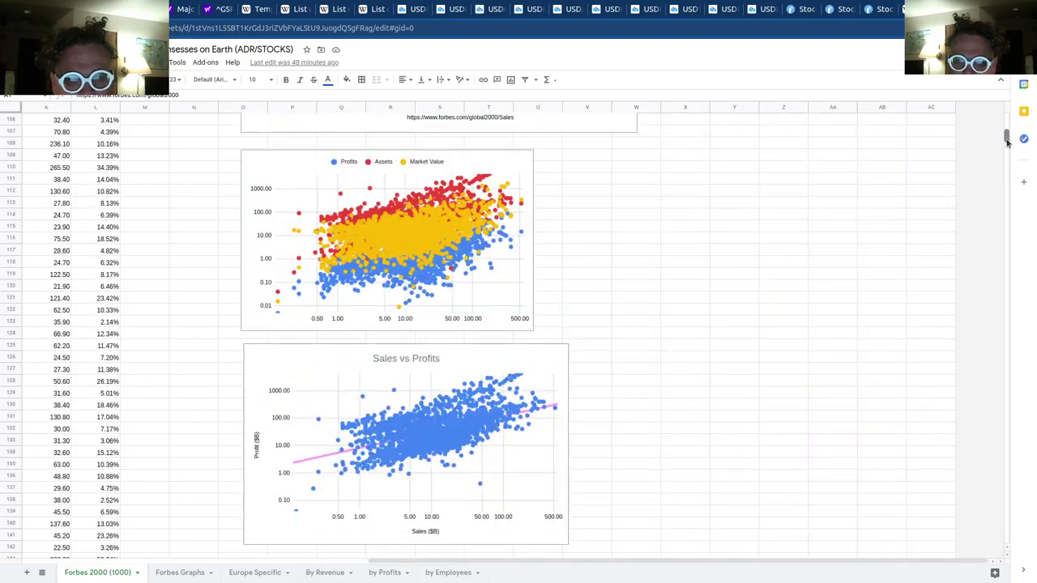
scroll(1007, 133, "up", 3)
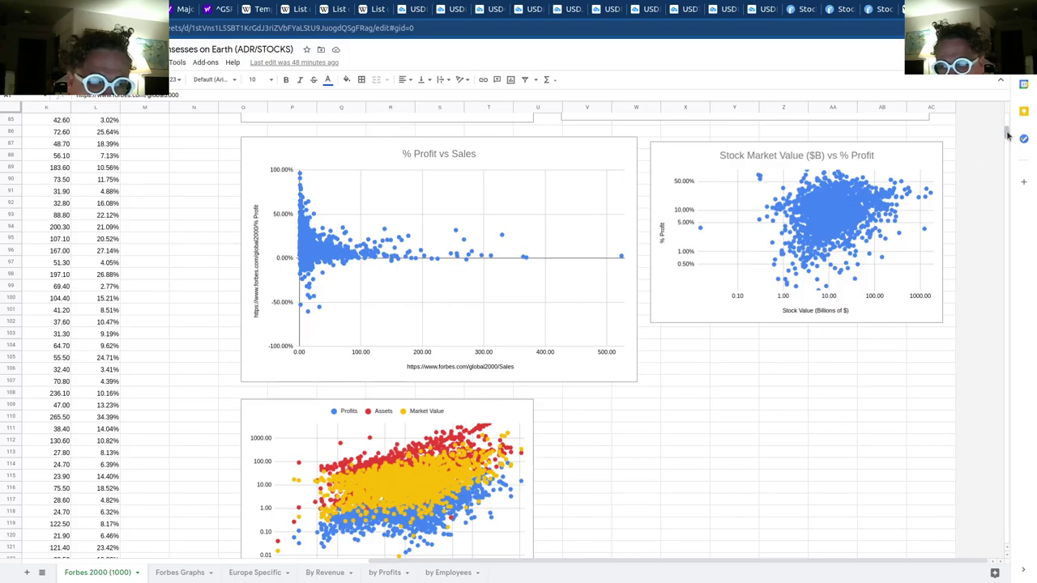
left_click_drag(1009, 136, 1015, 559)
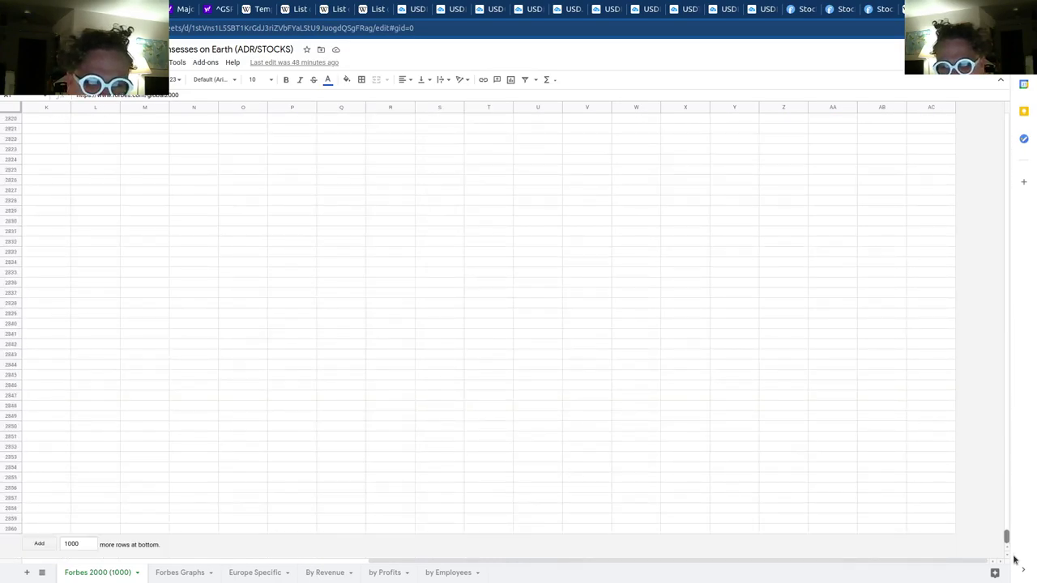
left_click_drag(462, 561, 205, 561)
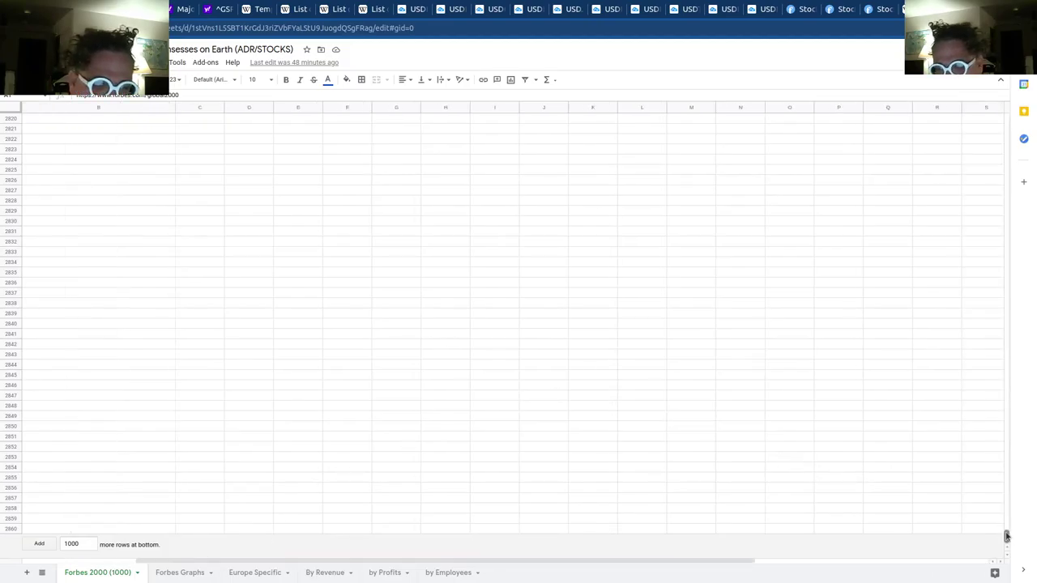
left_click_drag(1007, 536, 1007, 118)
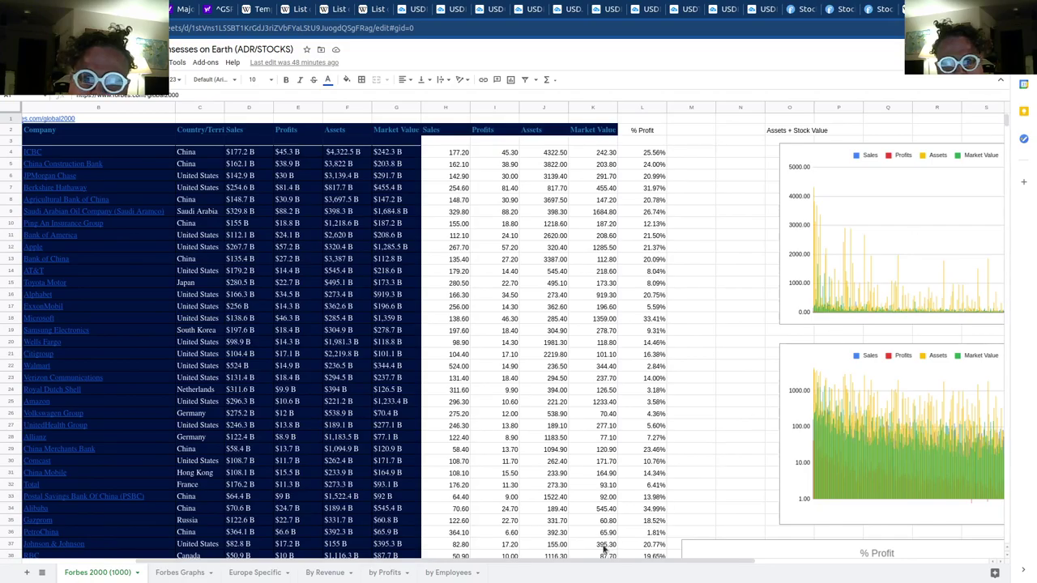
left_click_drag(555, 561, 917, 564)
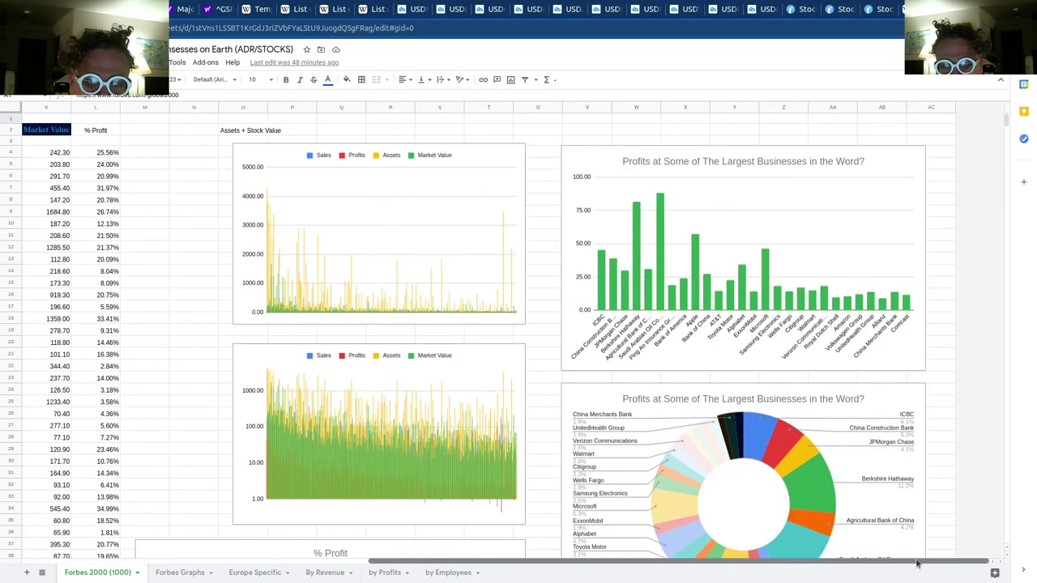
scroll(684, 375, "down", 5)
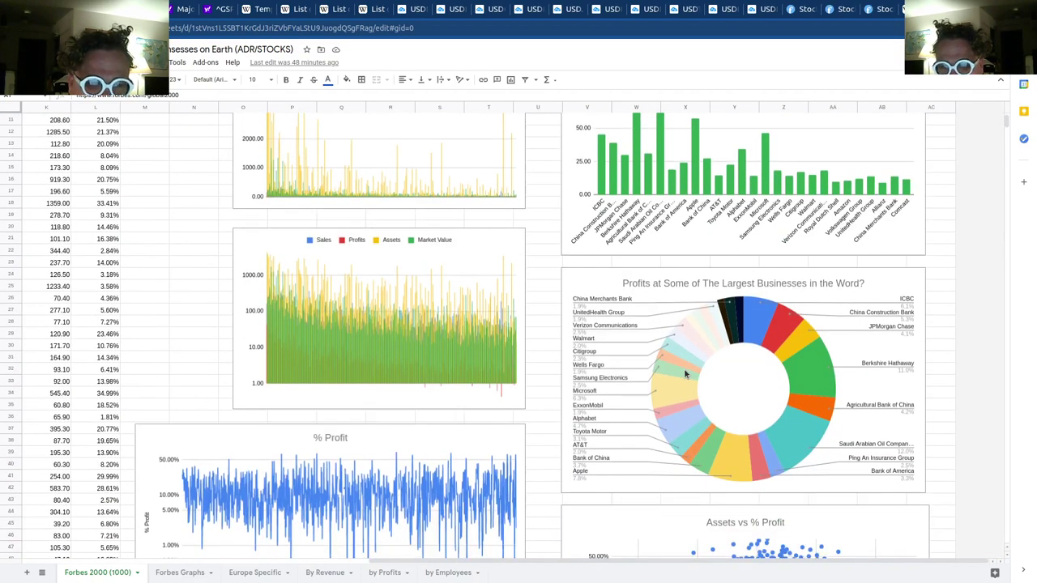
scroll(685, 374, "down", 8)
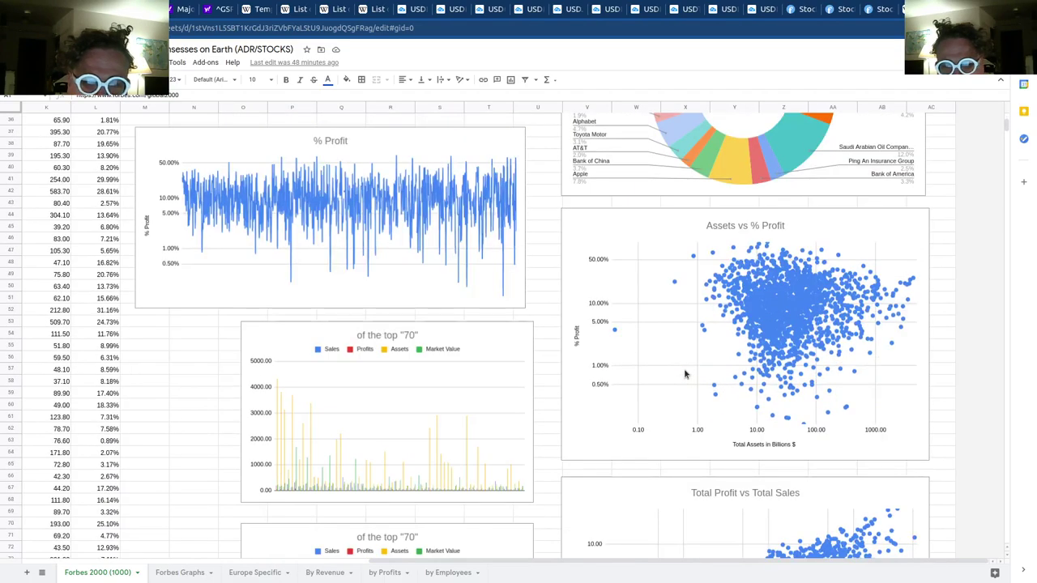
scroll(684, 374, "down", 4)
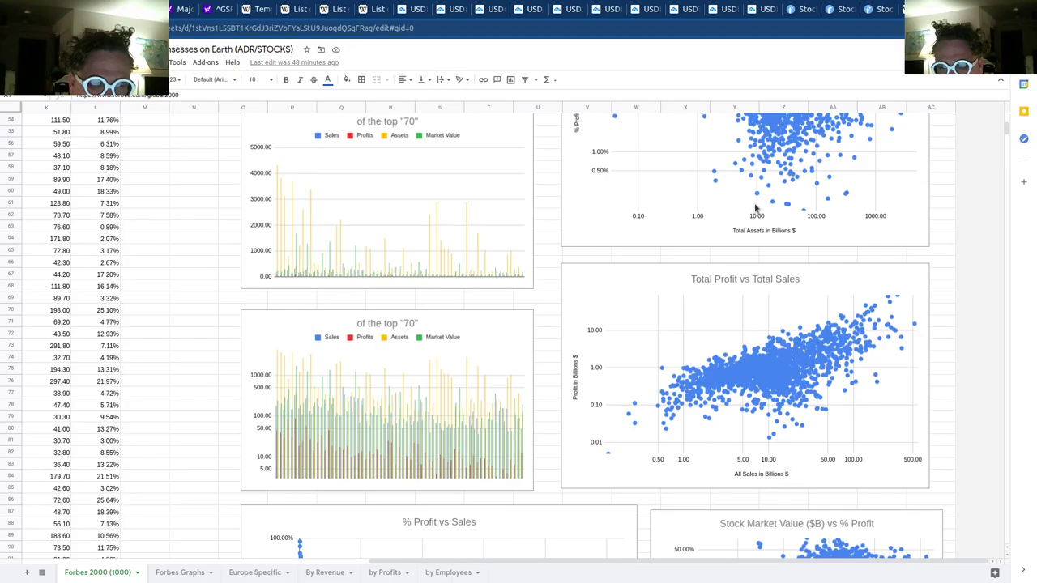
scroll(757, 214, "up", 2)
scroll(757, 215, "up", 2)
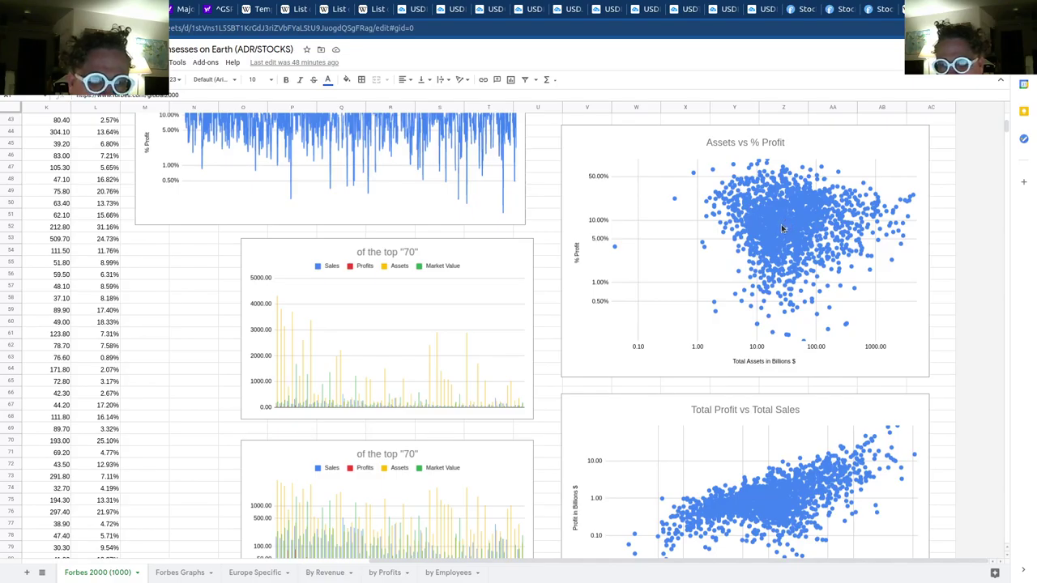
left_click(883, 15)
left_click(841, 15)
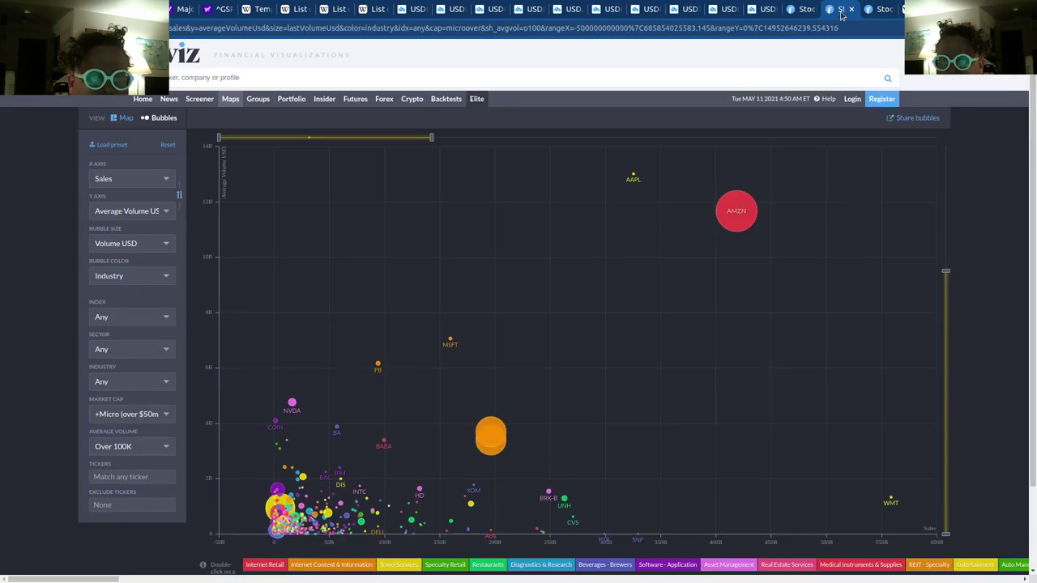
left_click(798, 15)
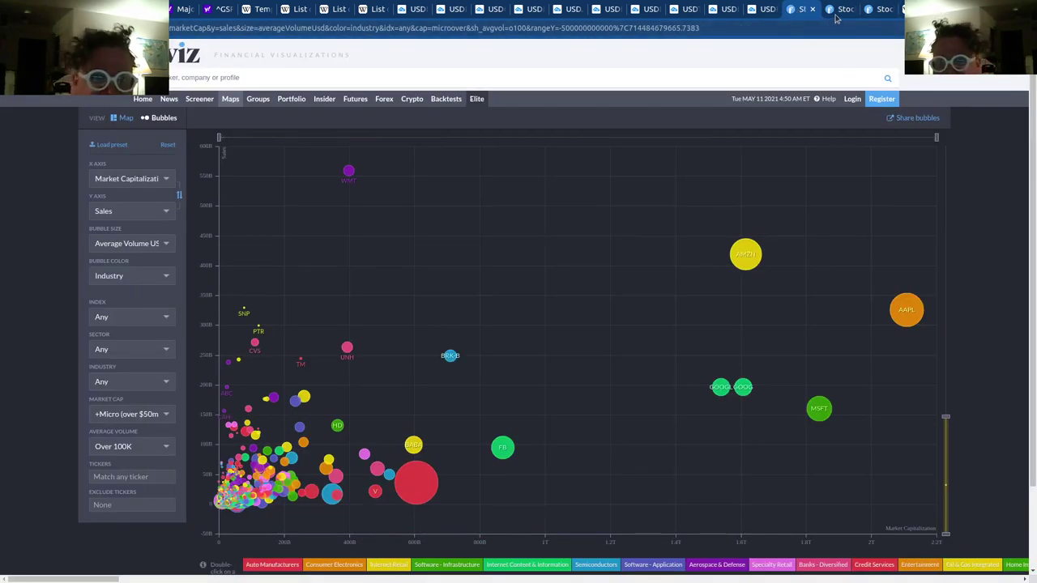
left_click(835, 17)
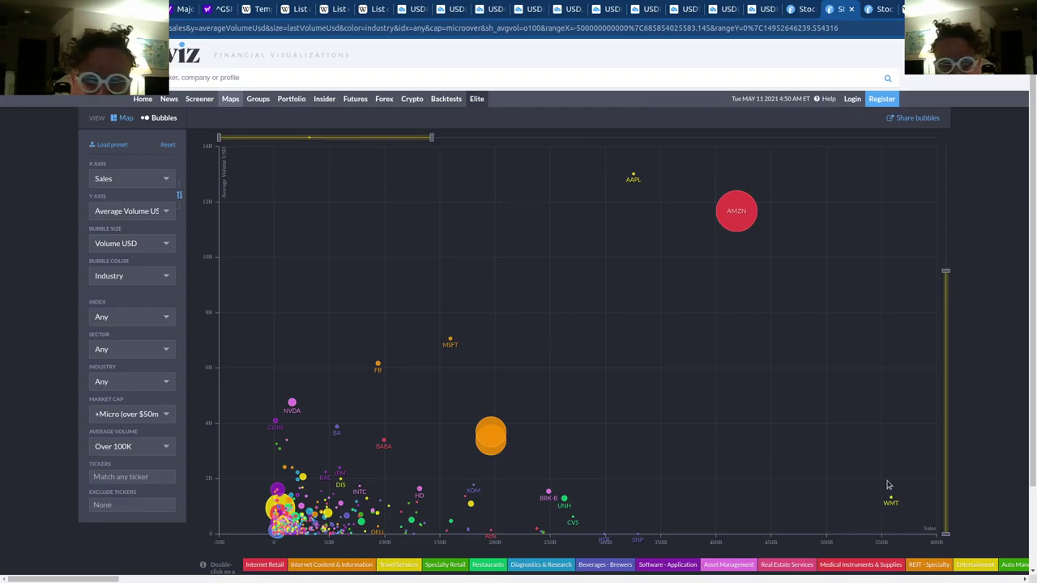
Step: On the Finviz heat map, recolour by Forward P/E, then switch back to 1 Year Performance
left_click(877, 9)
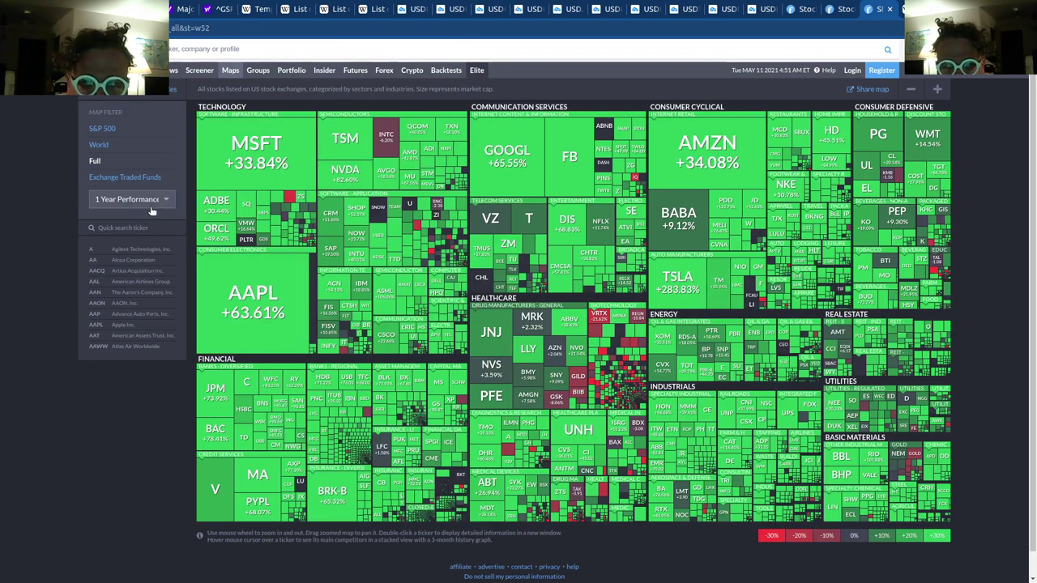
left_click(150, 201)
left_click(152, 341)
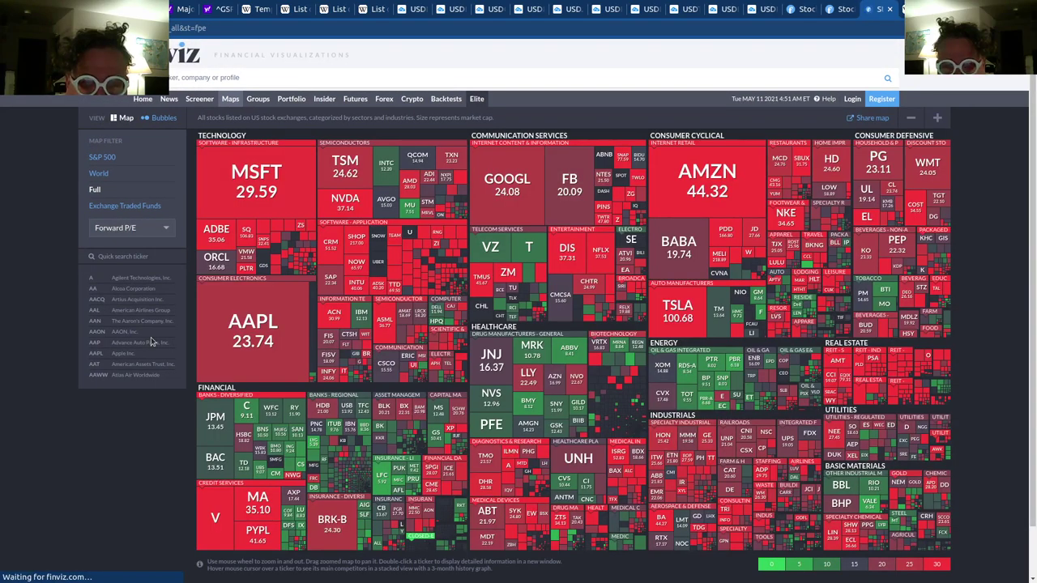
left_click(159, 231)
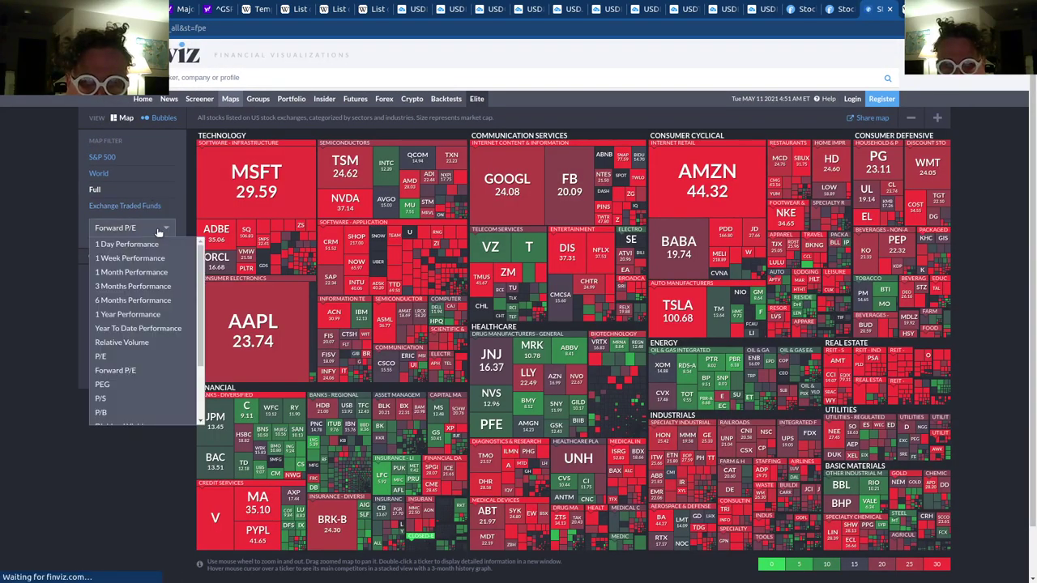
left_click(157, 314)
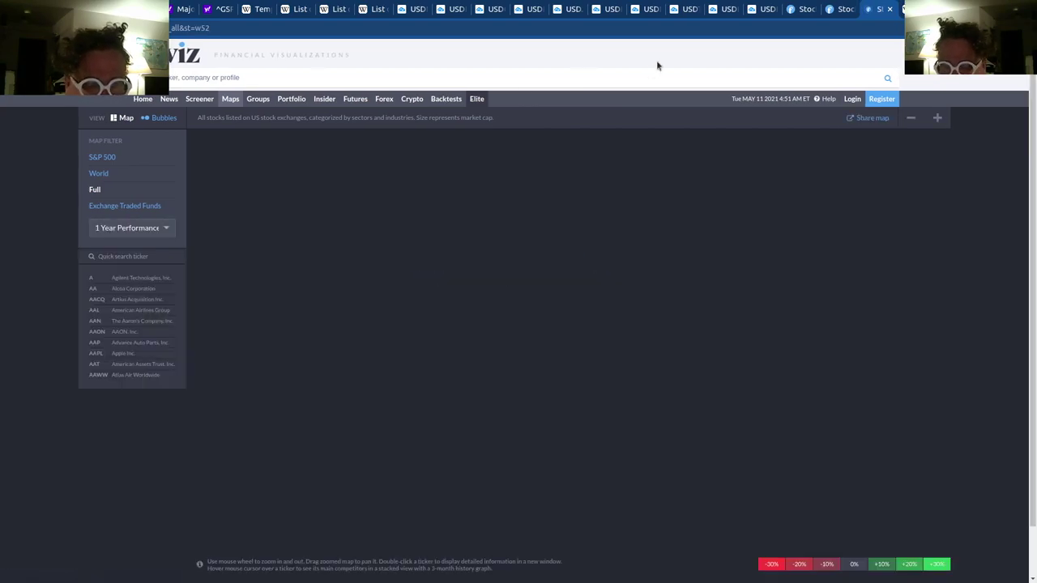
Step: Move to the next open tab, Wikipedia's Foreign exchange market article
key("ctrl+Tab")
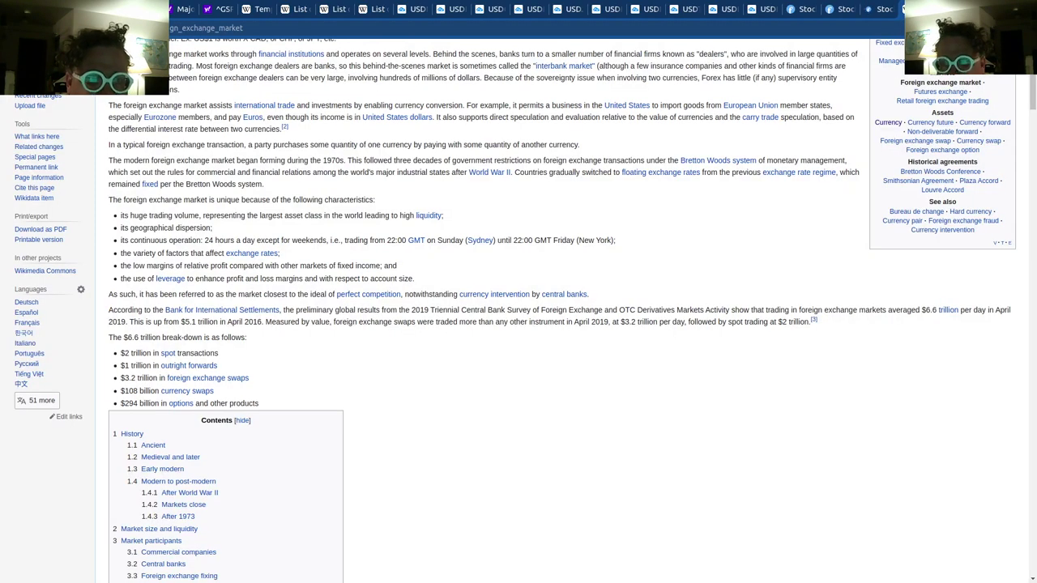
key("ctrl+Tab")
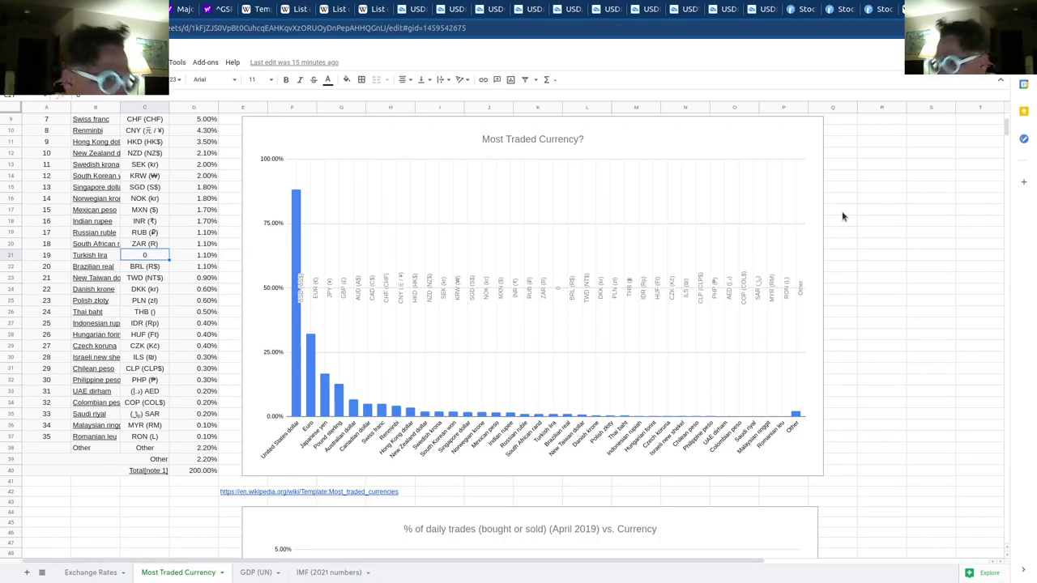